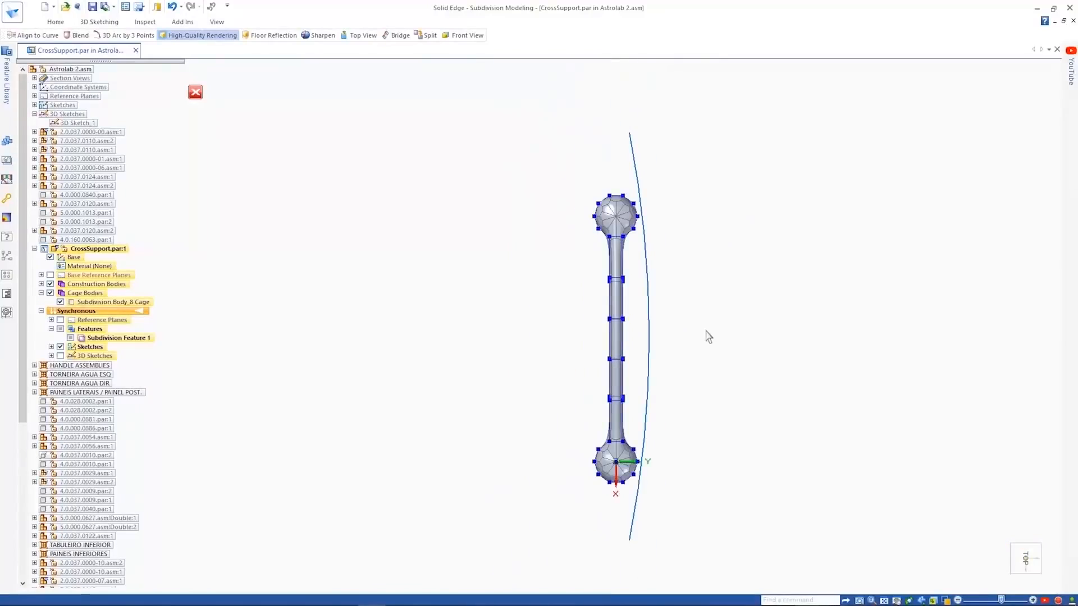
- Align the cross support's middle cage vertices on the arc-facing side to the sketched arc using Align to Curve
left_click(56, 21)
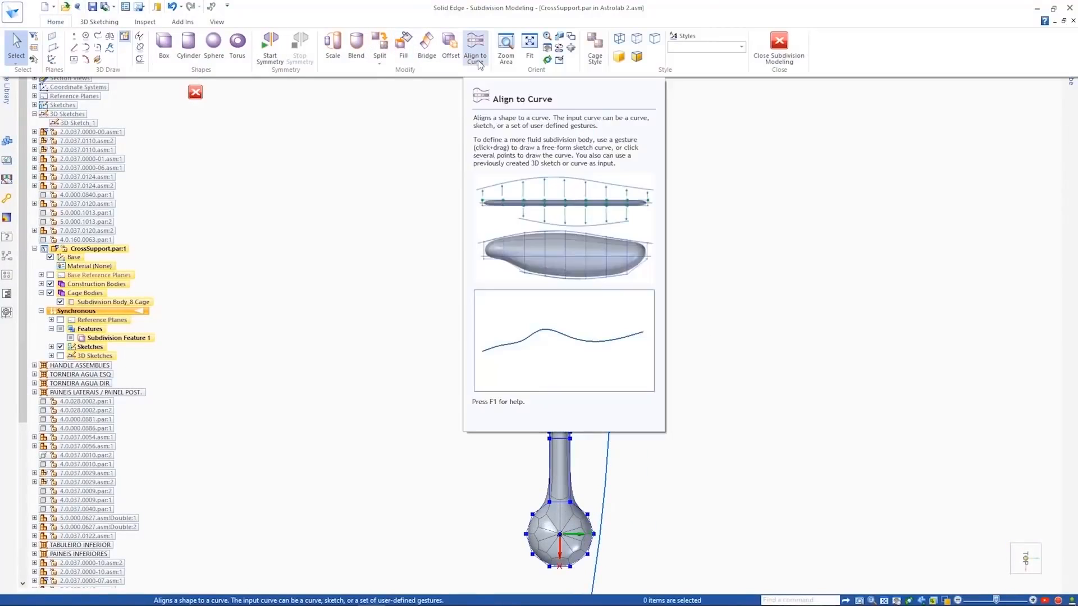
left_click(441, 45)
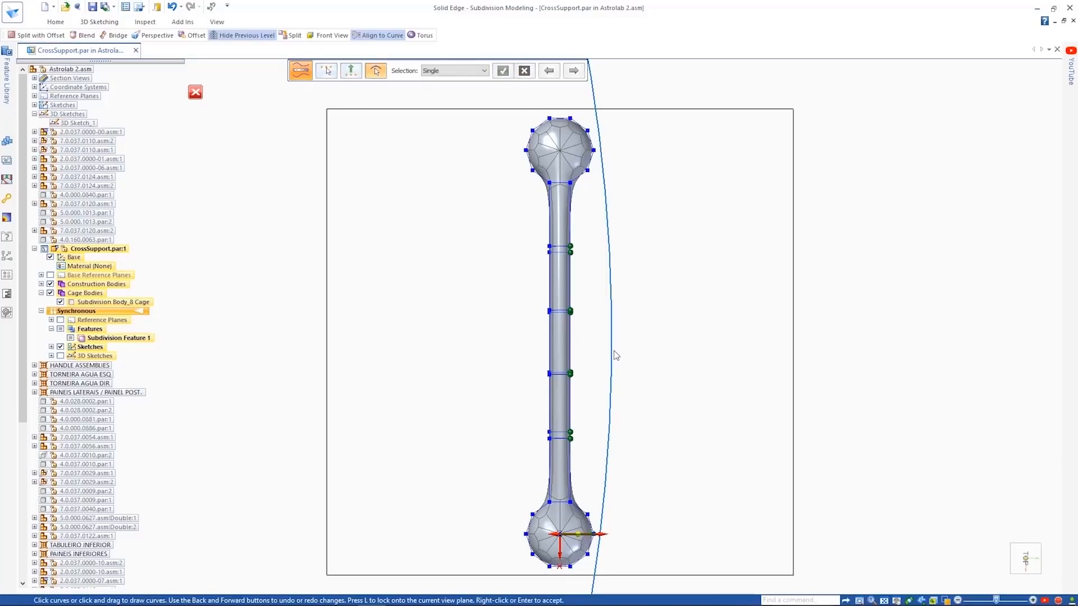
right_click(637, 352)
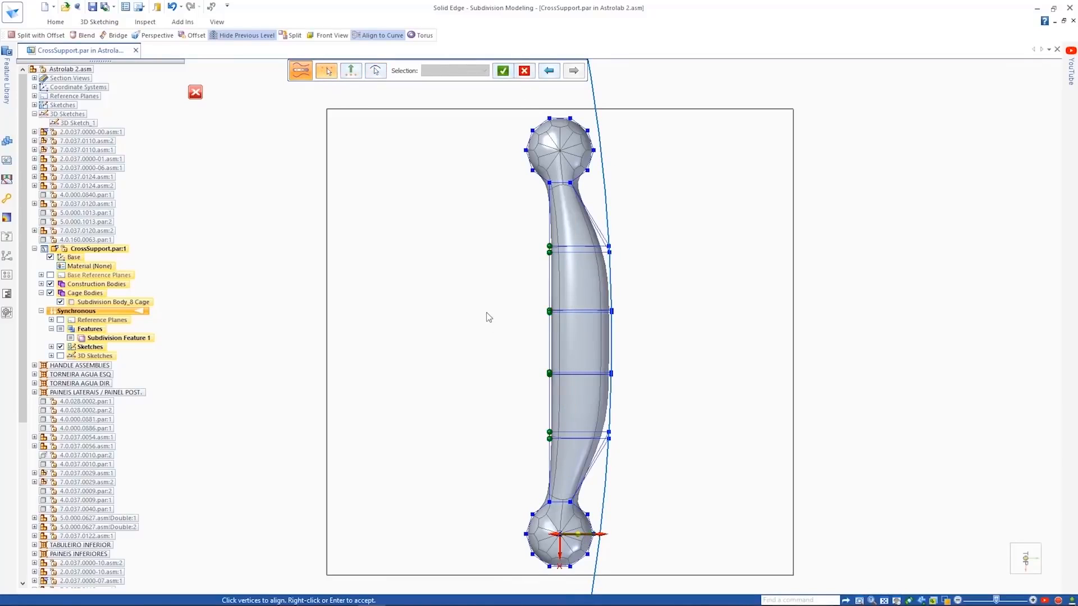
- Align the middle cage vertices on the bar's opposite side to a curve that follows the same bow
right_click(568, 454)
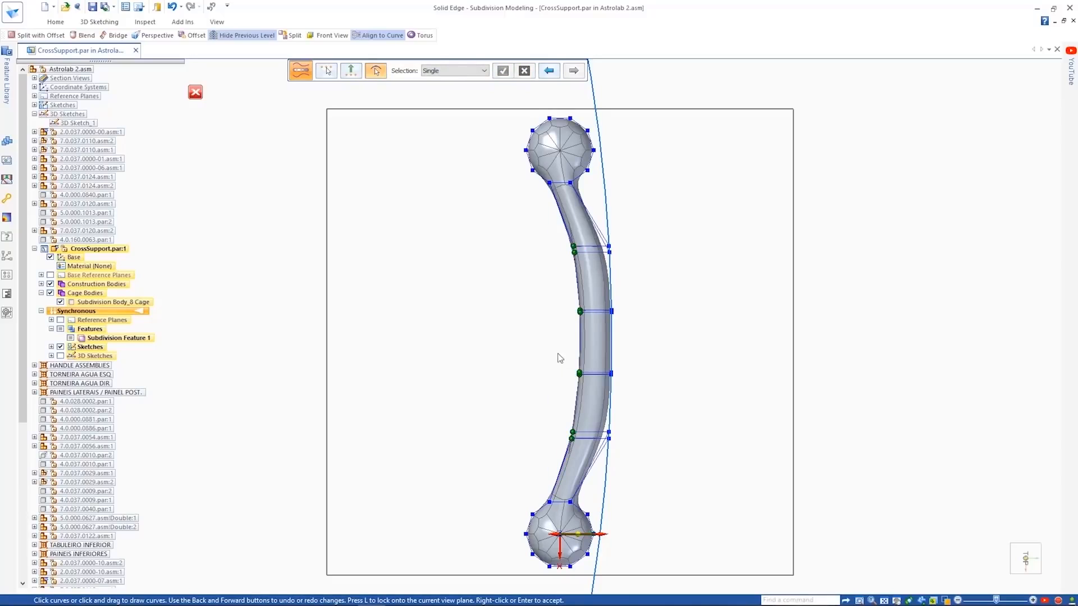
mouse_move(547, 352)
left_mouse_down()
mouse_move(541, 382)
mouse_move(582, 380)
left_mouse_up()
right_click(584, 301)
right_click(527, 344)
right_click(527, 348)
- Hide the cross support's sketches and apply Split with Offset to the flat end faces of both cylinders with a 0.200 offset
left_click(59, 347)
mouse_move(303, 365)
middle_mouse_down()
mouse_move(584, 276)
mouse_move(611, 241)
middle_mouse_up()
scroll(612, 241, "up", 3)
left_click(59, 22)
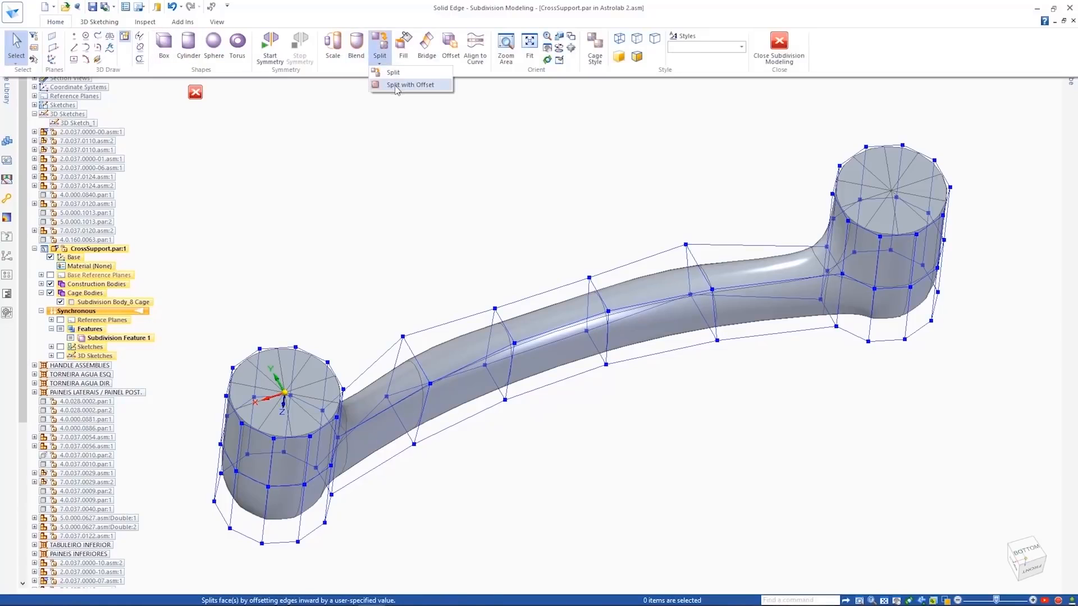
left_click(396, 85)
left_click(307, 369)
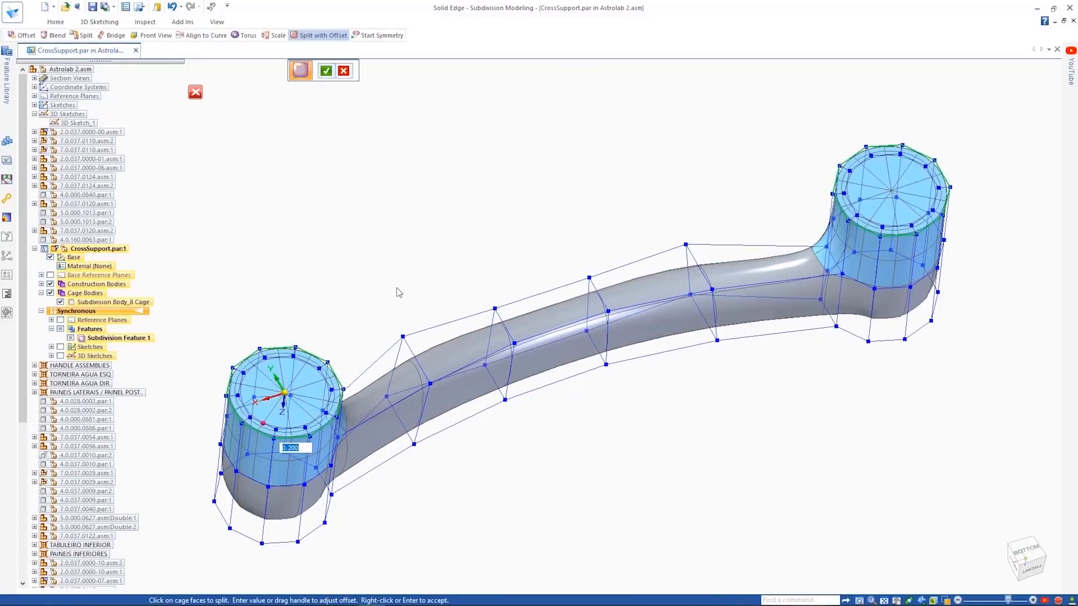
key("Return")
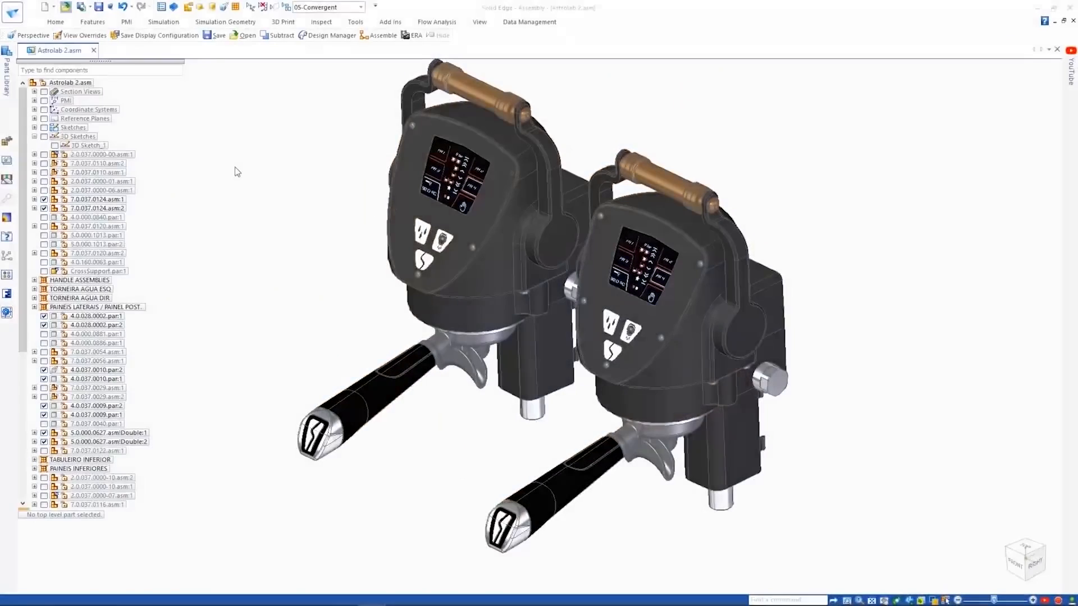
- Open Convergent.stl from the Working folder with the file type filter set to all documents
key("ctrl+o")
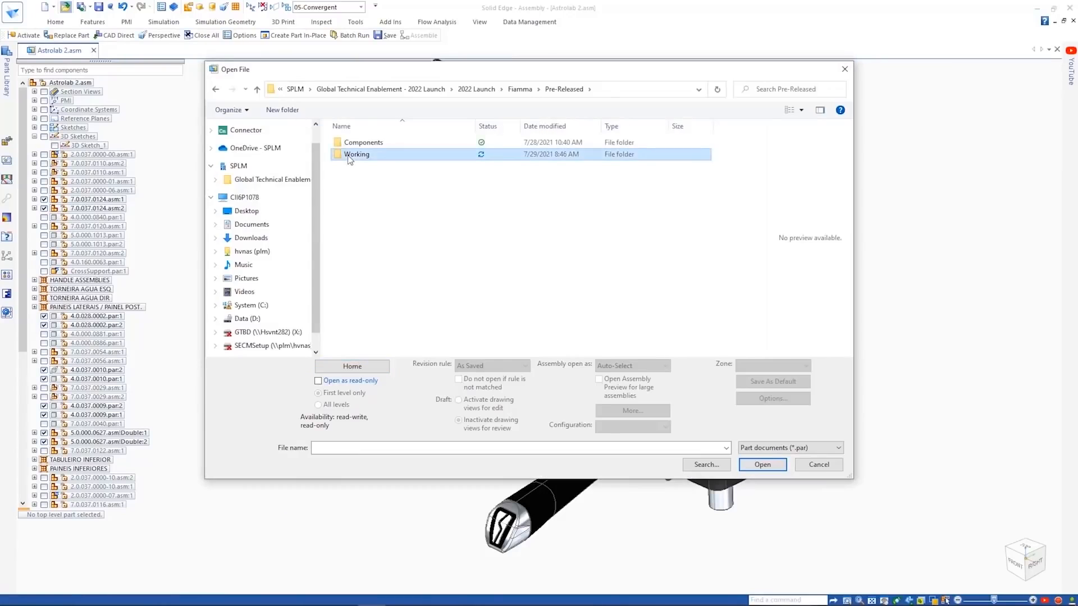
left_click(765, 451)
left_click(766, 437)
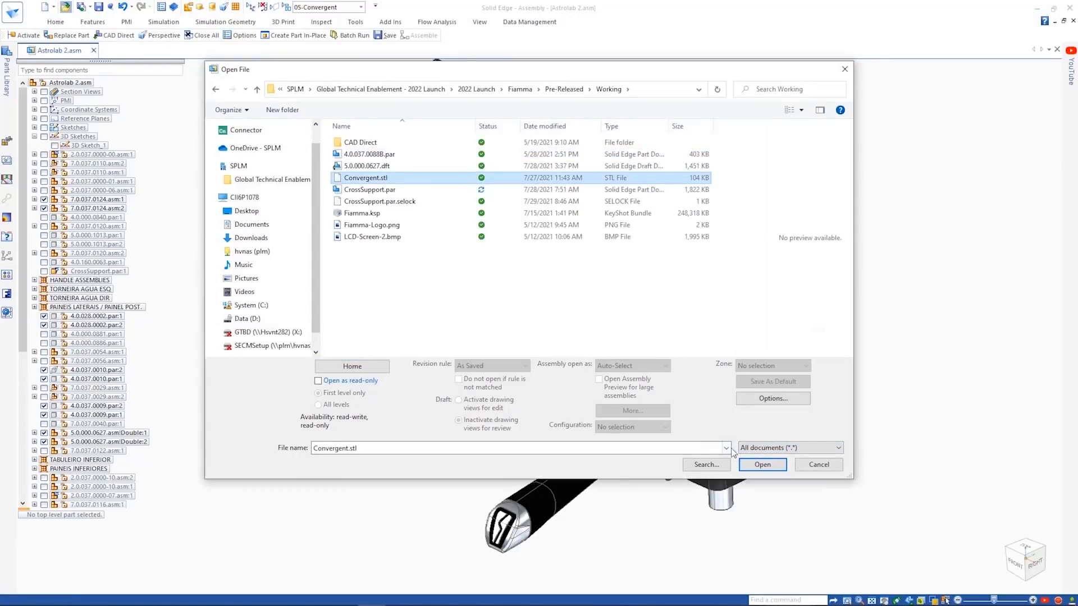
left_click(752, 464)
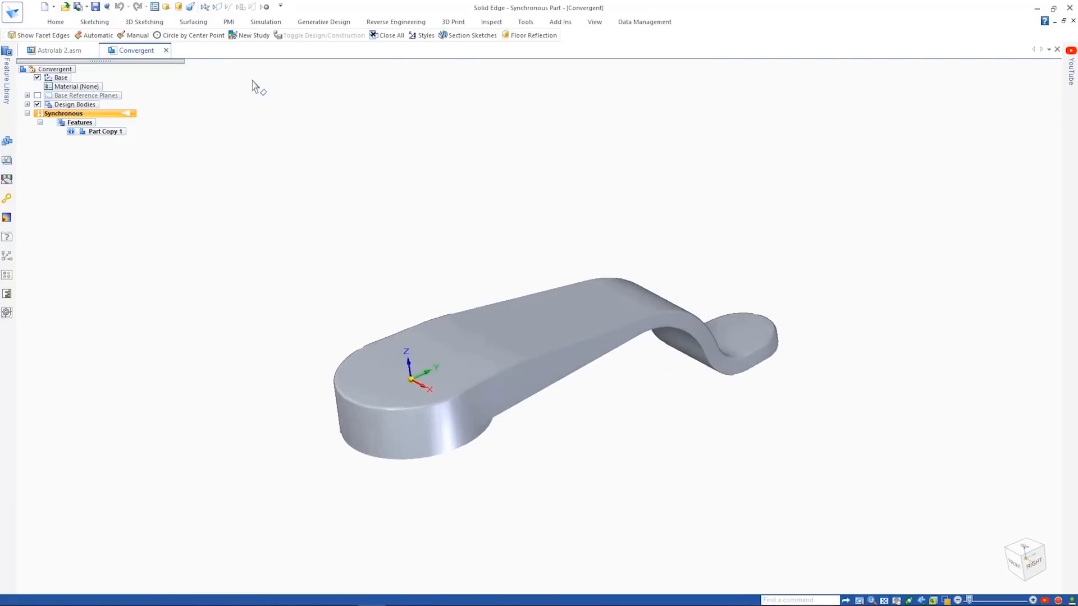
- Show the facet edges on the imported lever and Remesh it with target size 3.58 mm, minimum 1.79 mm, chordal tolerance 0.36 mm
left_click(98, 48)
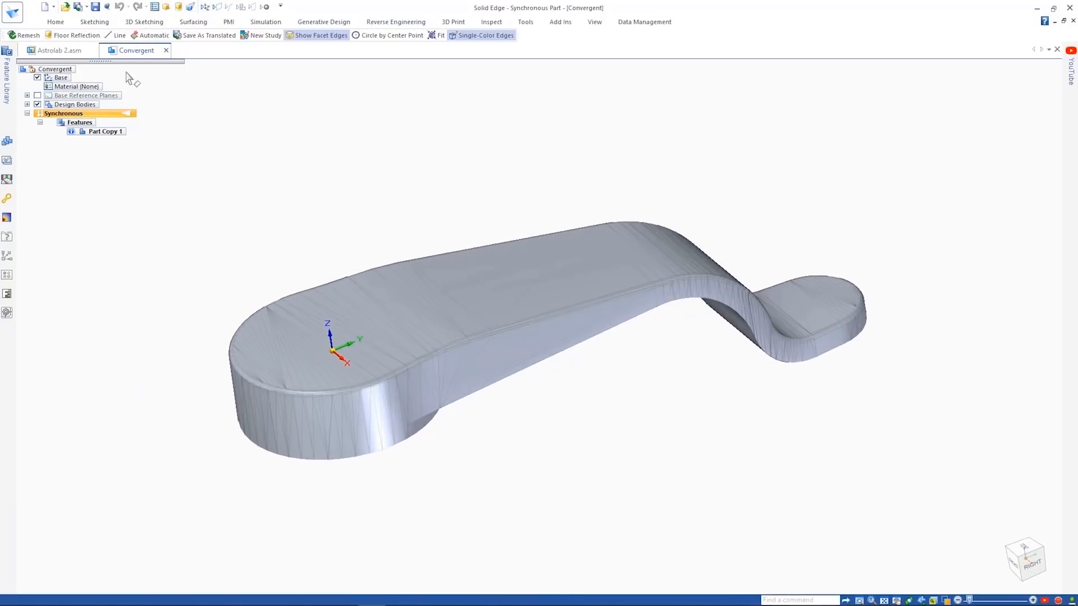
left_click(364, 25)
left_click(236, 48)
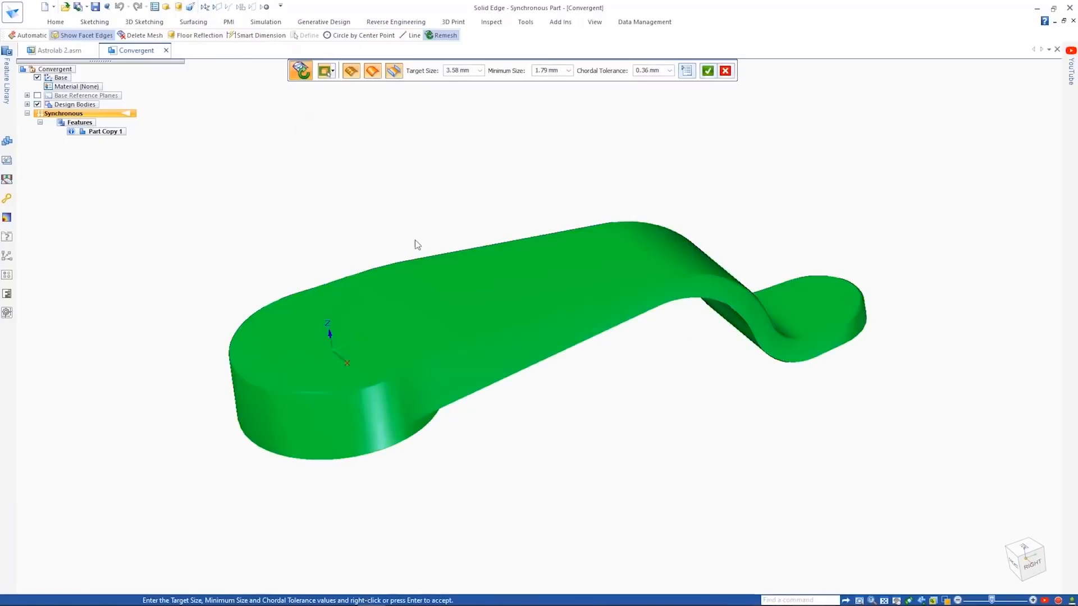
- Identify the surface regions of the remeshed lever body automatically
left_click(387, 24)
left_click(341, 48)
left_click(451, 264)
- Sketch a 15 mm diameter circle on the lever's central flat region, locking the sketch plane to that face
middle_click_drag(433, 206, 630, 175)
right_click(623, 178)
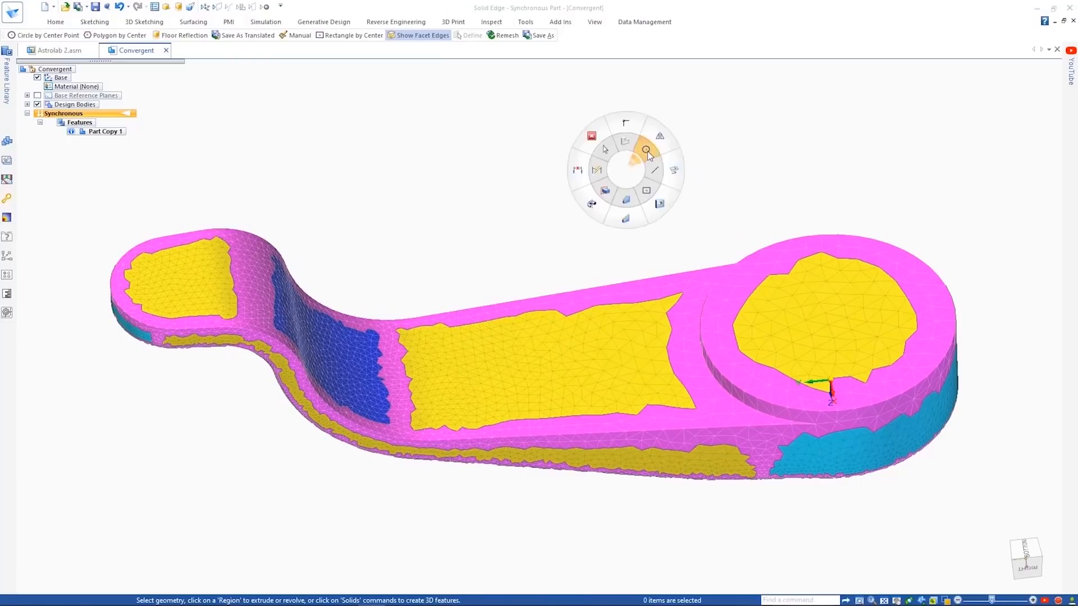
left_click(648, 150)
key("F3")
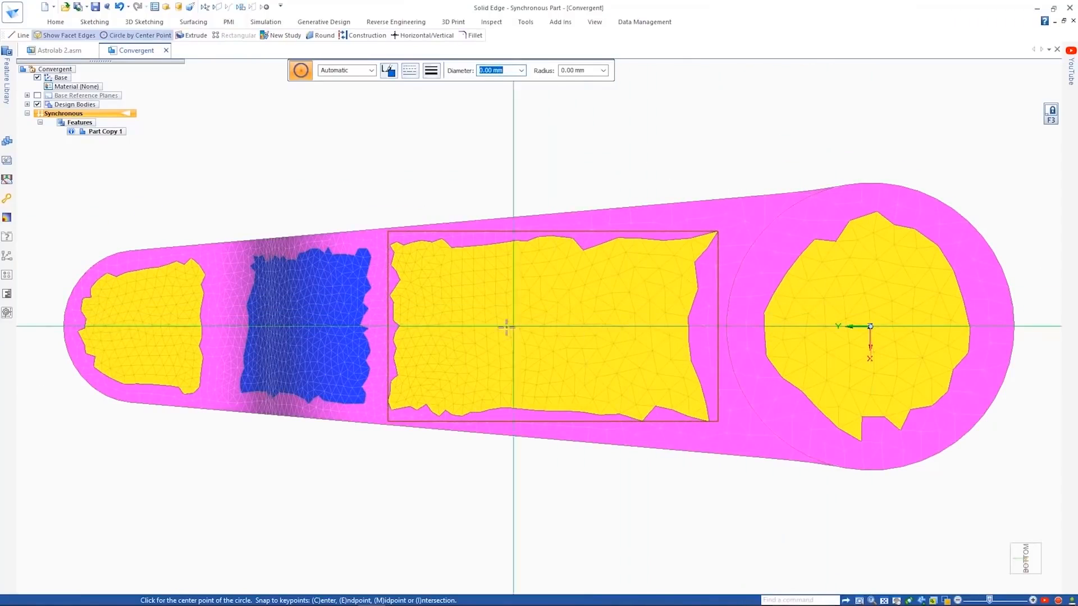
left_click(623, 327)
type("15")
key("Return")
- Add a 6 mm diameter circle toward the lever's narrow end and join both circles with tangent lines into a teardrop profile
right_click(604, 283)
left_click(635, 301)
left_click(619, 275)
left_click(431, 306)
right_click(431, 310)
left_click(431, 347)
left_click(615, 377)
key("Escape")
- Extrude the teardrop profile regions as a cutout through the lever's full thickness
left_click(623, 355)
left_click(522, 344)
left_click(439, 331)
middle_click_drag(539, 296, 555, 410)
left_click(628, 247)
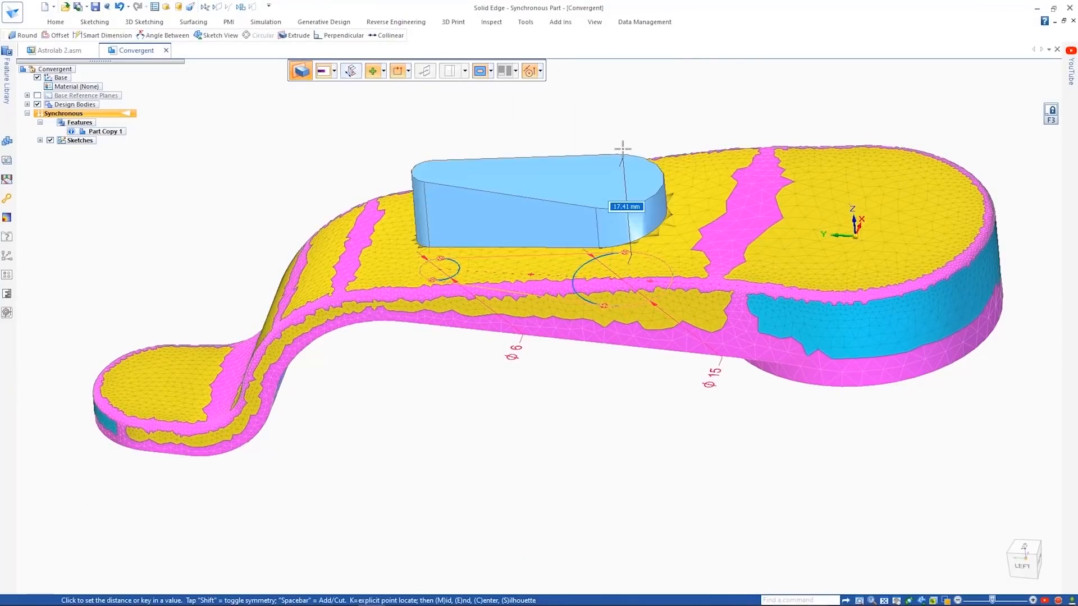
key("space")
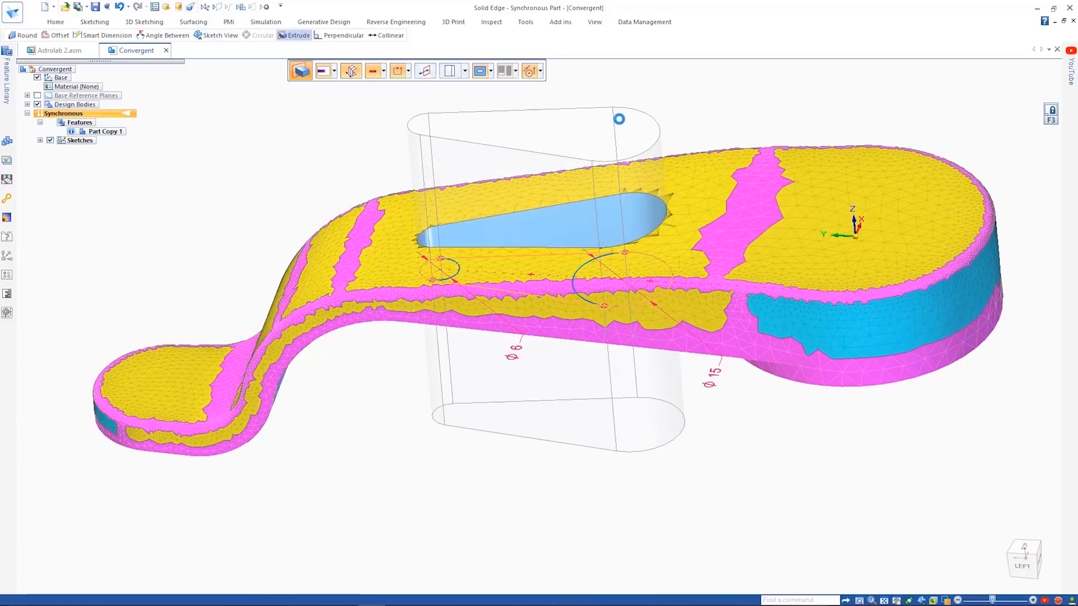
- Round the upper edge chain of the teardrop cutout with a 2 mm radius
middle_click_drag(574, 114, 515, 140)
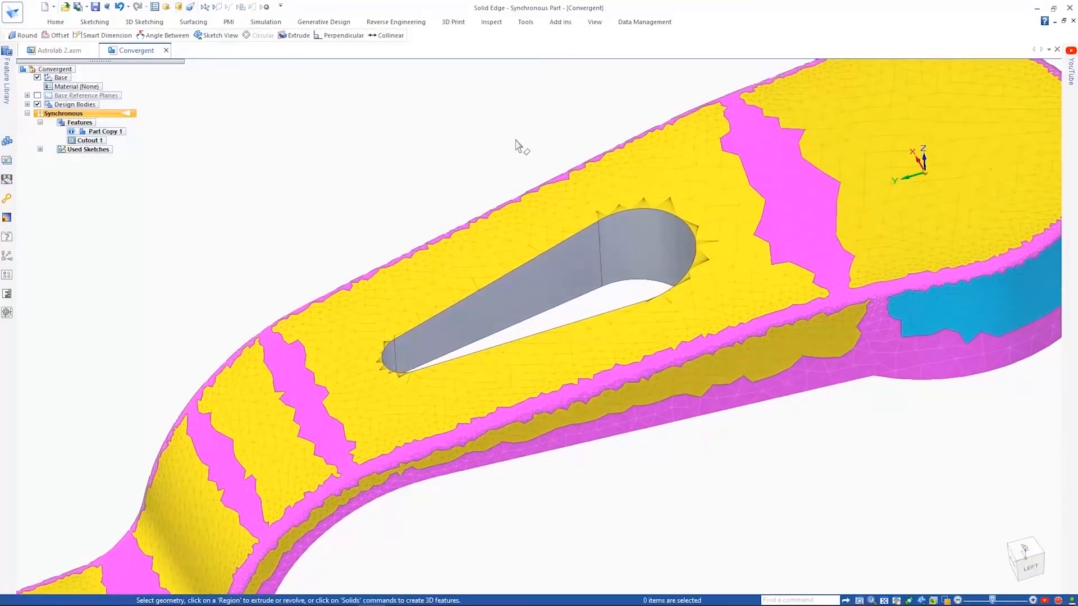
left_click(516, 167)
left_click(566, 241)
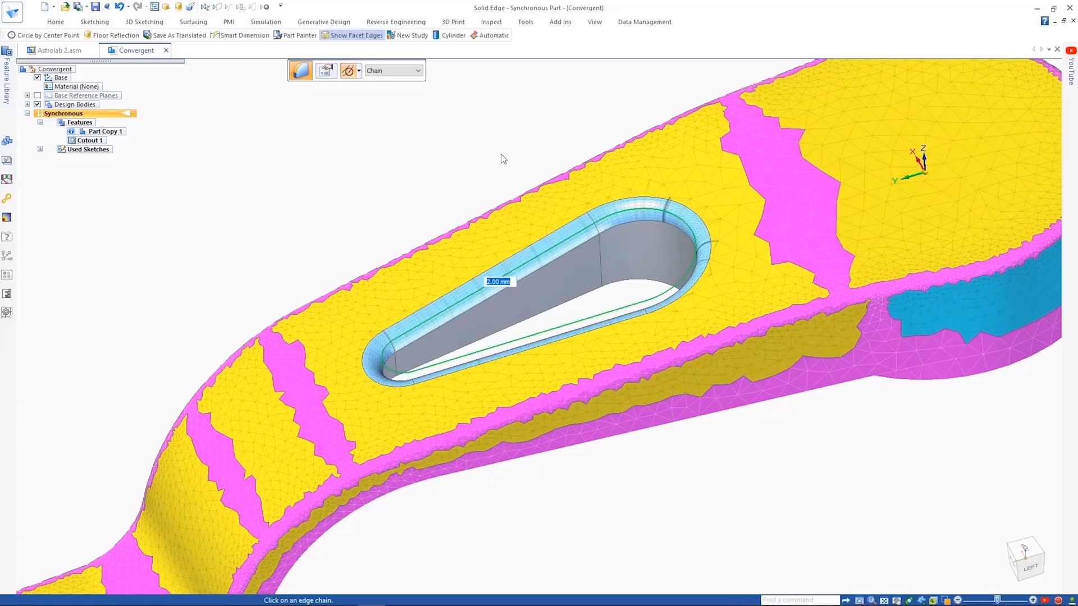
- Cut the wedge between the 12 mm and 36 mm circles about 38 mm deep and repeat it in a circular pattern of 6
mouse_move(501, 159)
middle_mouse_down()
mouse_move(666, 366)
mouse_move(724, 315)
middle_mouse_up()
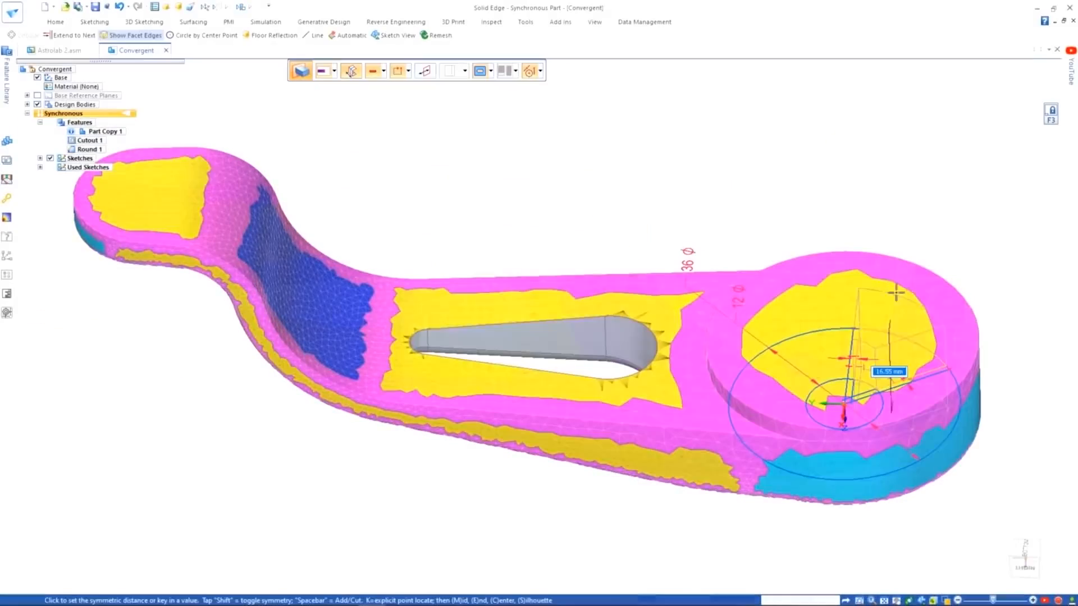
key("shift")
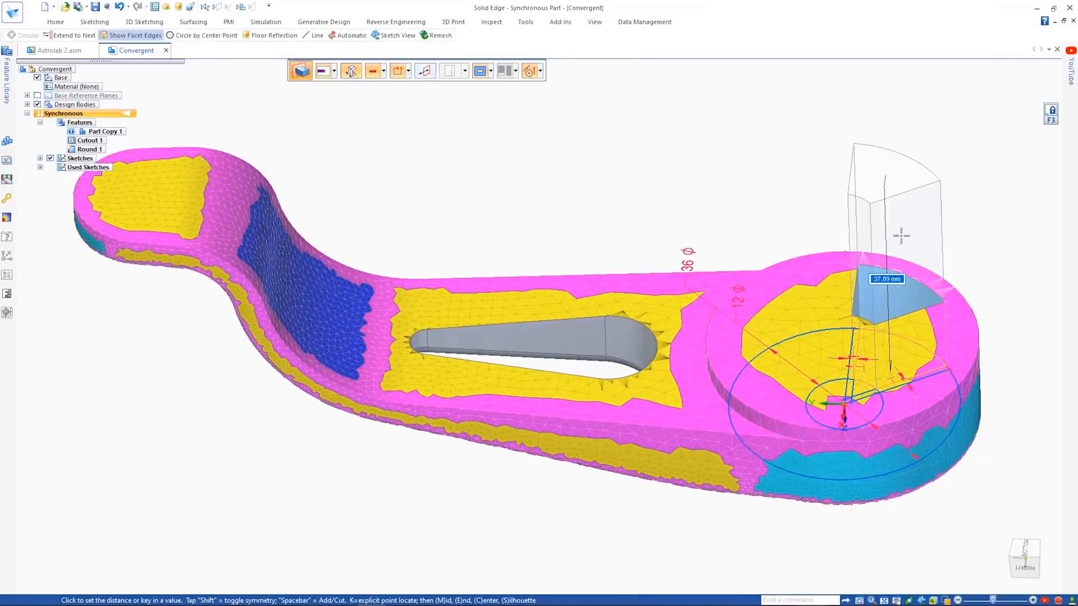
left_click(900, 236)
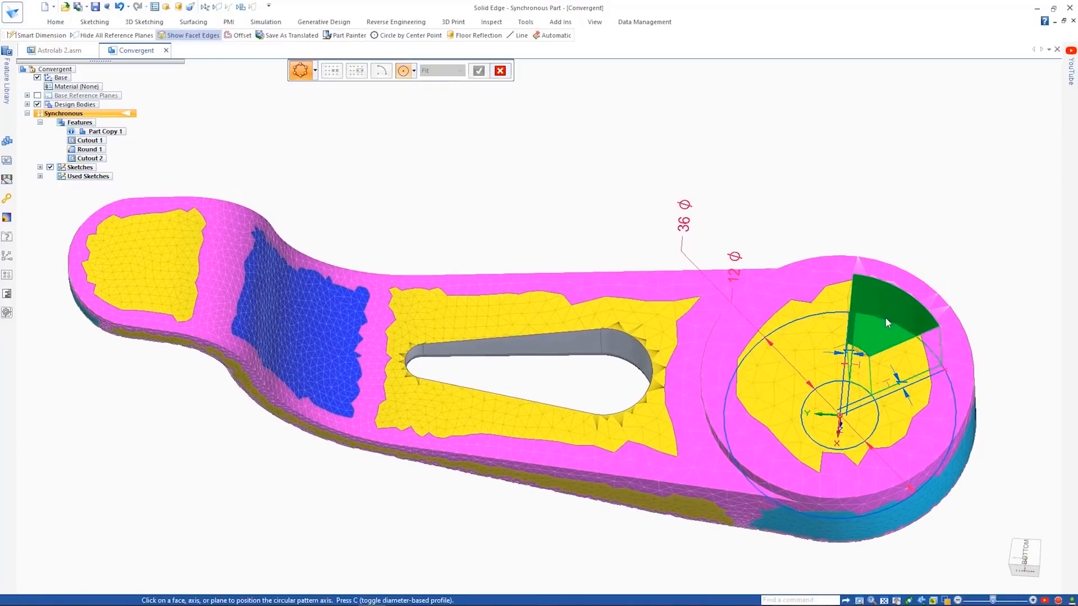
left_click(884, 317)
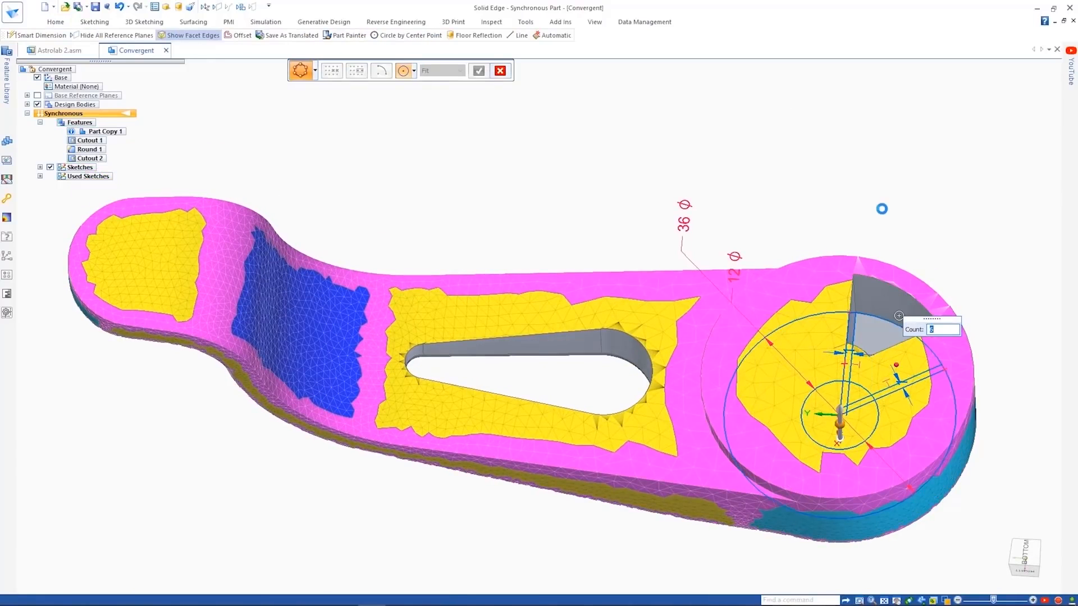
middle_click_drag(512, 164, 745, 150)
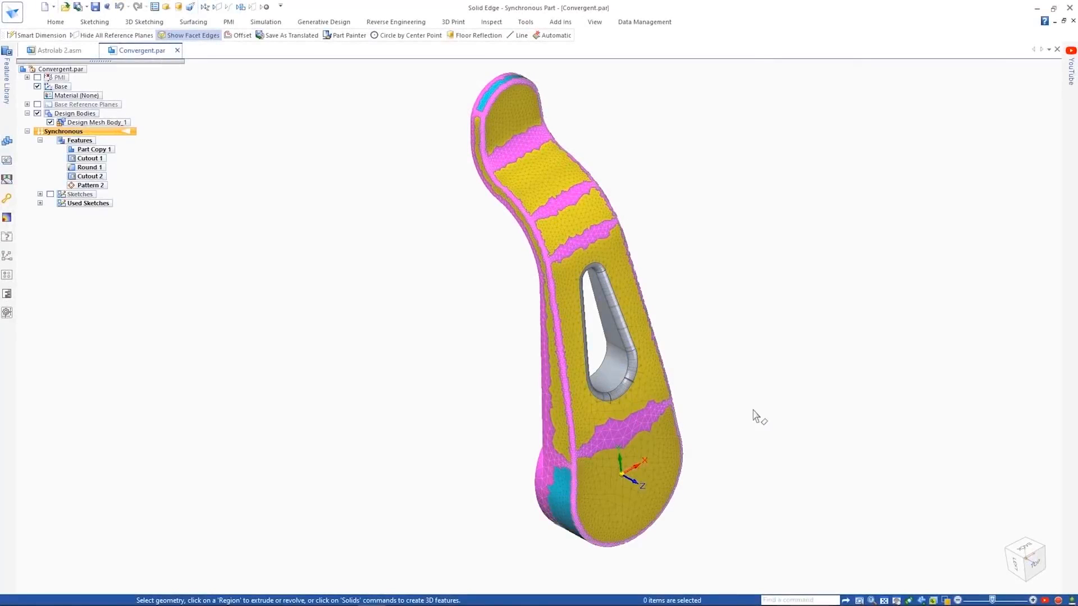
- Switch to the Astrolab 2 assembly and replace the first Handle part, on the outer side of the front group, with Convergent.par
left_click(59, 50)
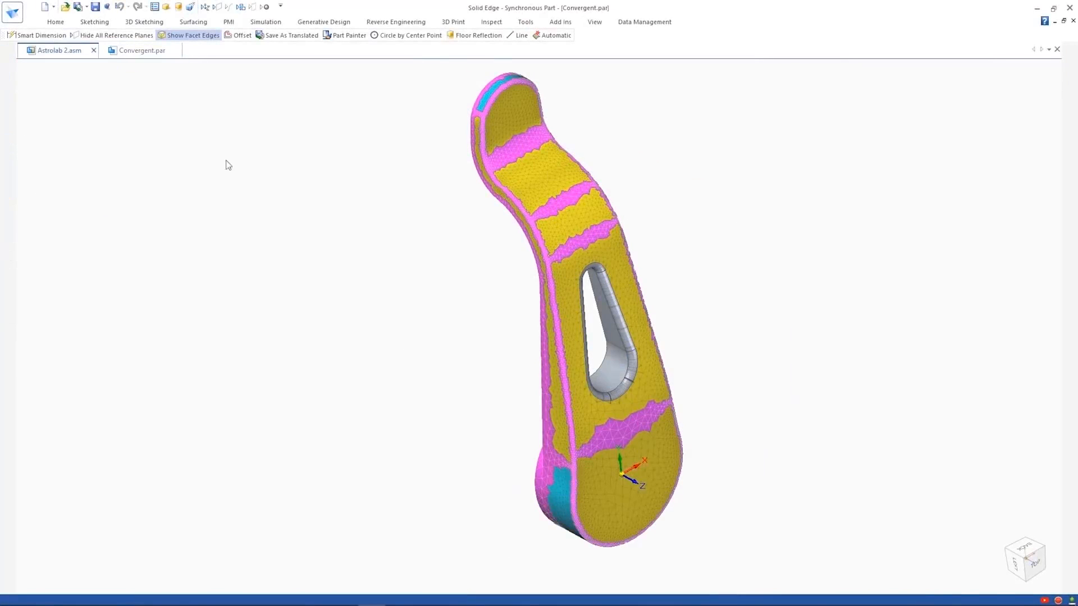
right_click(737, 328)
mouse_move(780, 123)
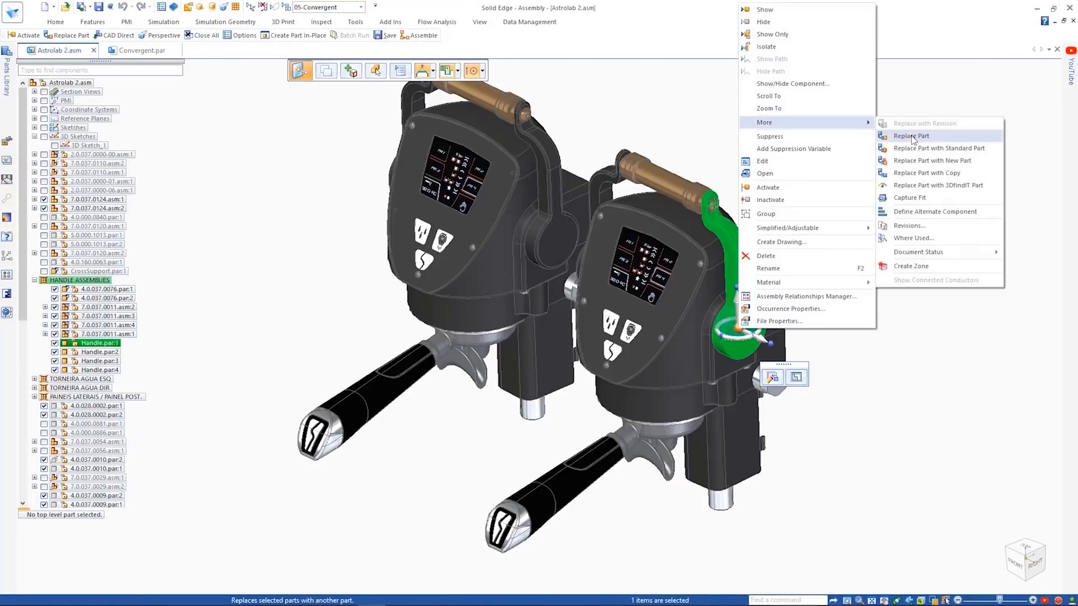
left_click(891, 137)
double_click(425, 170)
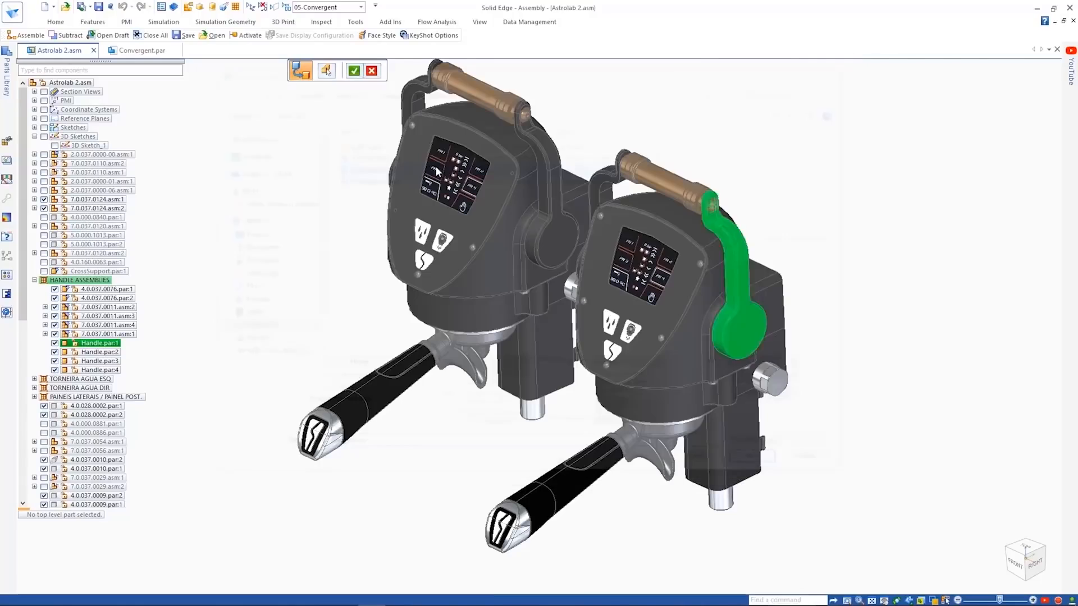
- Subtract the mating component's body from the Convergent.par lever in the assembly
scroll(774, 177, "up", 4)
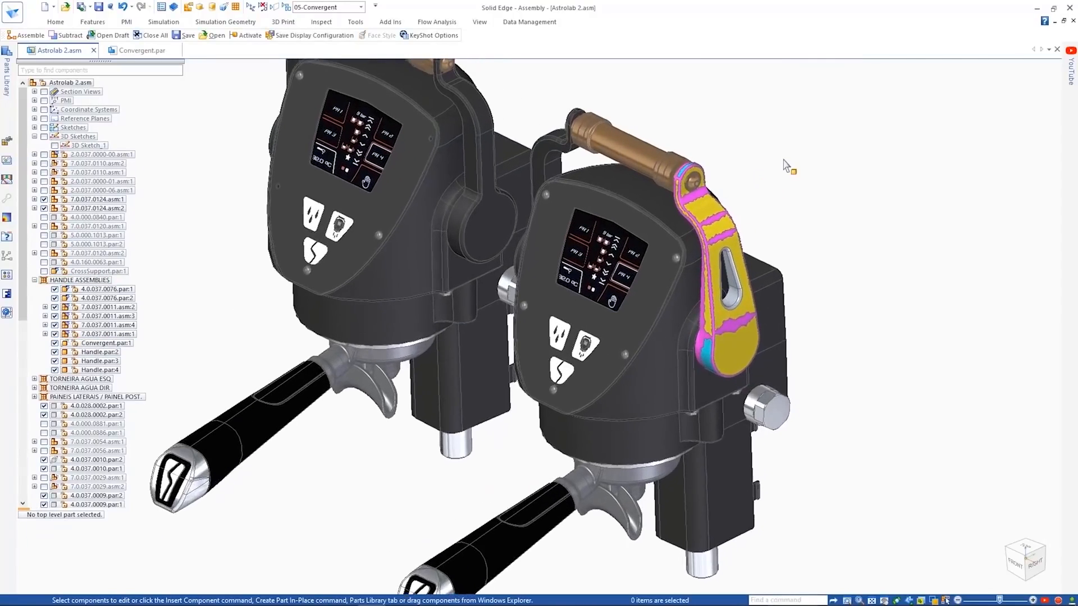
left_click(82, 23)
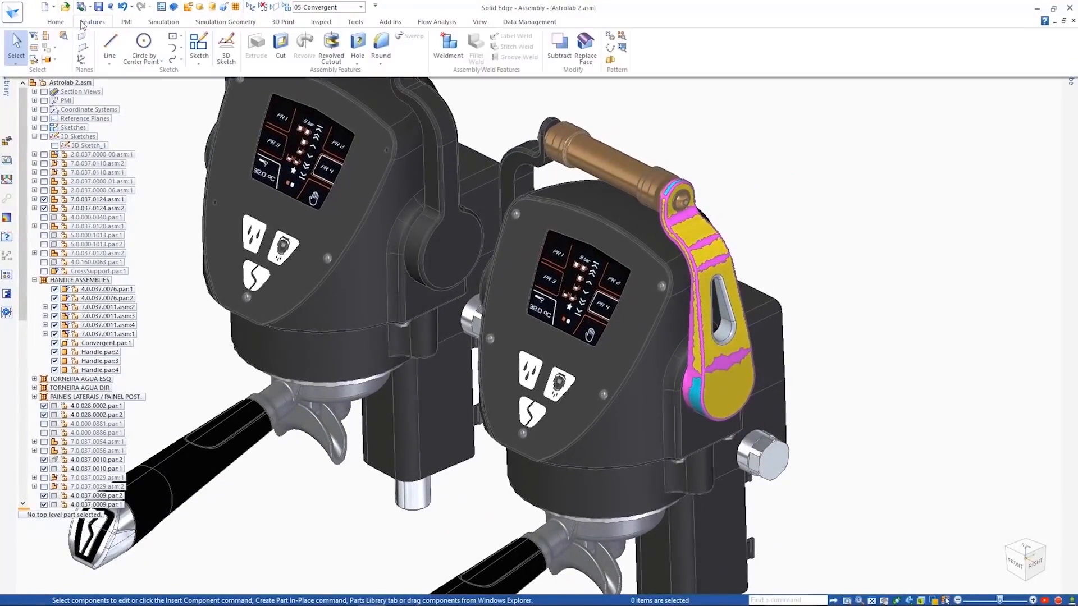
left_click(556, 47)
left_click(585, 391)
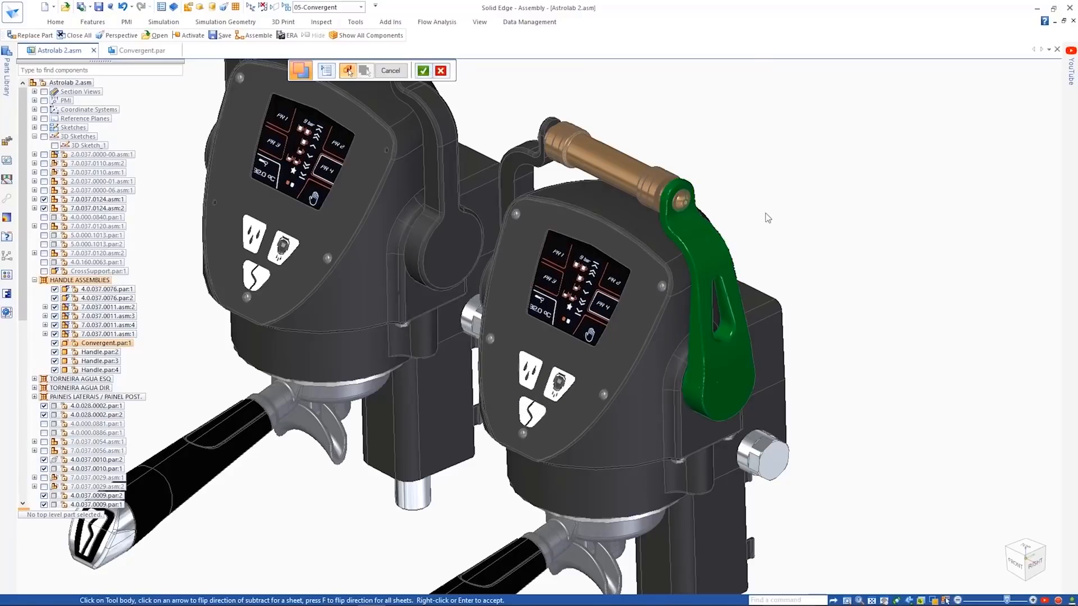
left_click(719, 391)
right_click(817, 213)
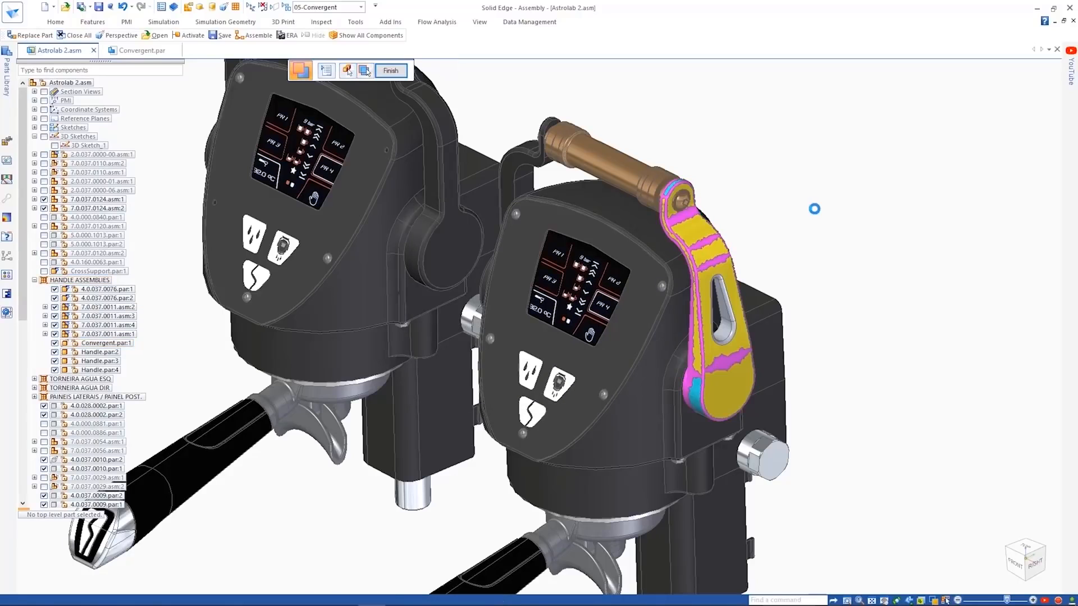
key("Escape")
- Switch to Convergent.par, assign the material Bronze, 90%, and close the part
left_click(143, 50)
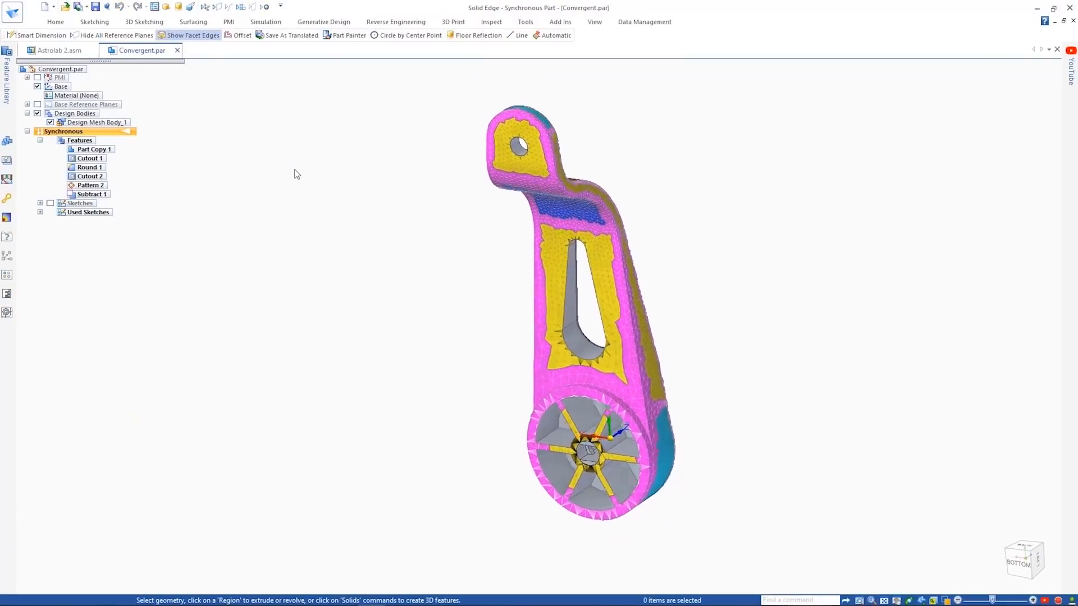
right_click(82, 96)
left_click(106, 115)
left_click(573, 349)
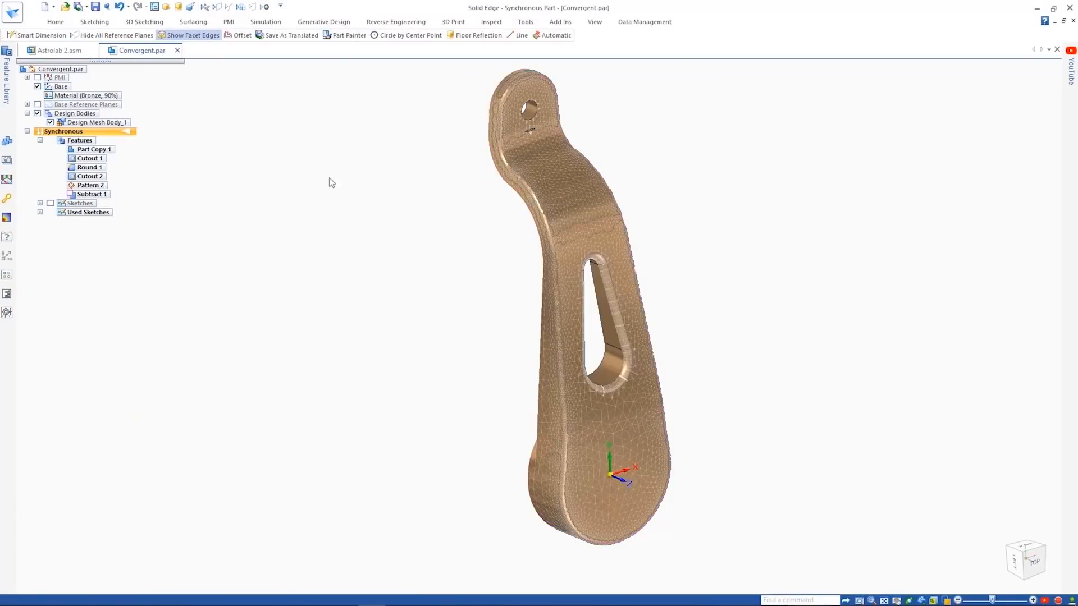
left_click(177, 50)
left_click(494, 351)
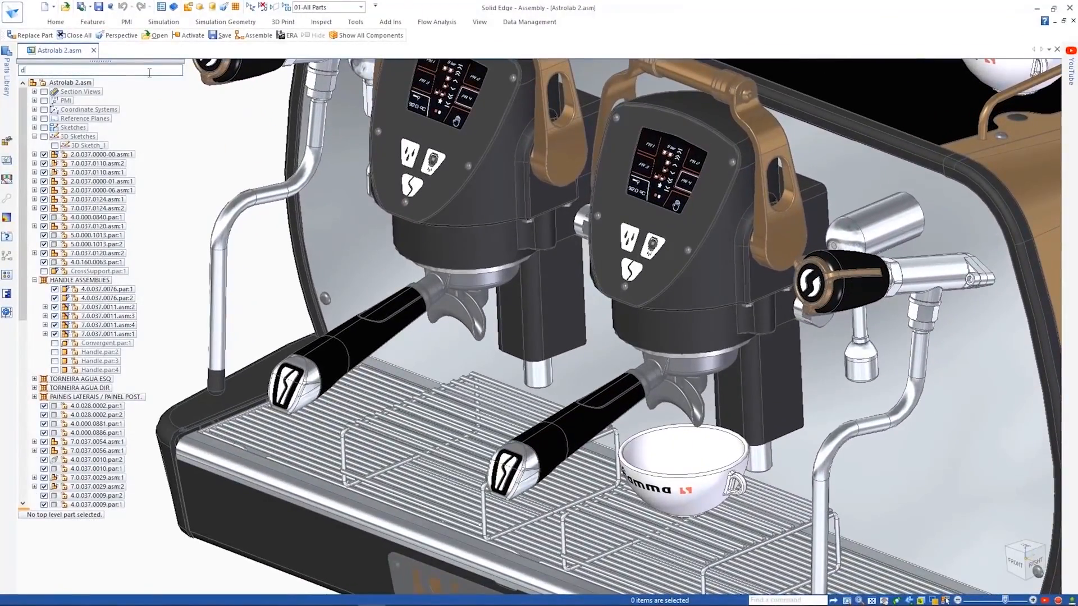
- Search the assembly components for "double" and replace the second double portafilter assembly with its Single family member
key("Return")
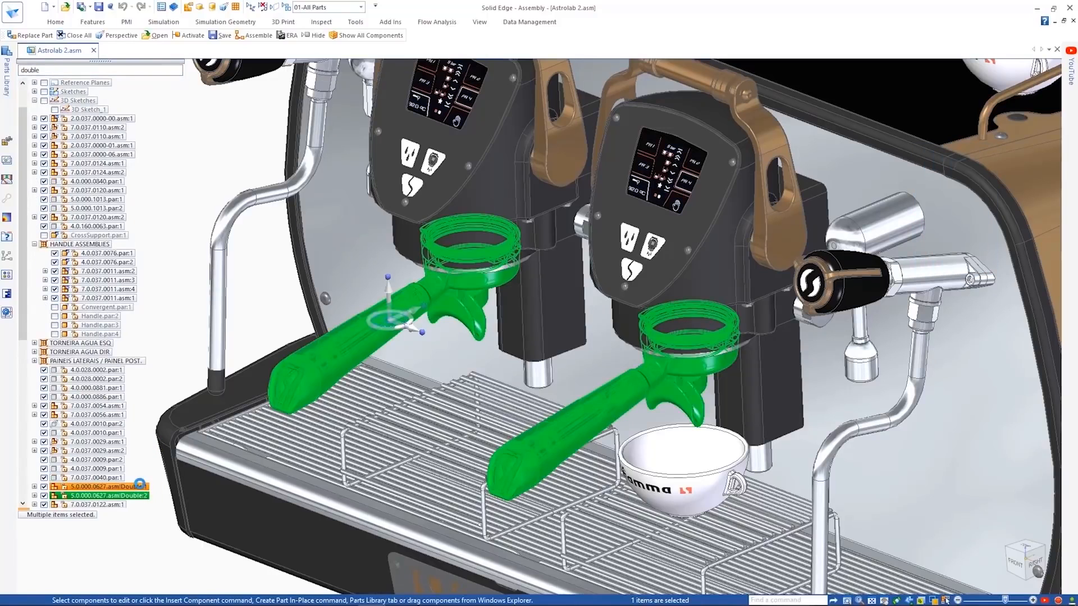
left_click(142, 496)
right_click(142, 496)
mouse_move(253, 304)
left_click(318, 329)
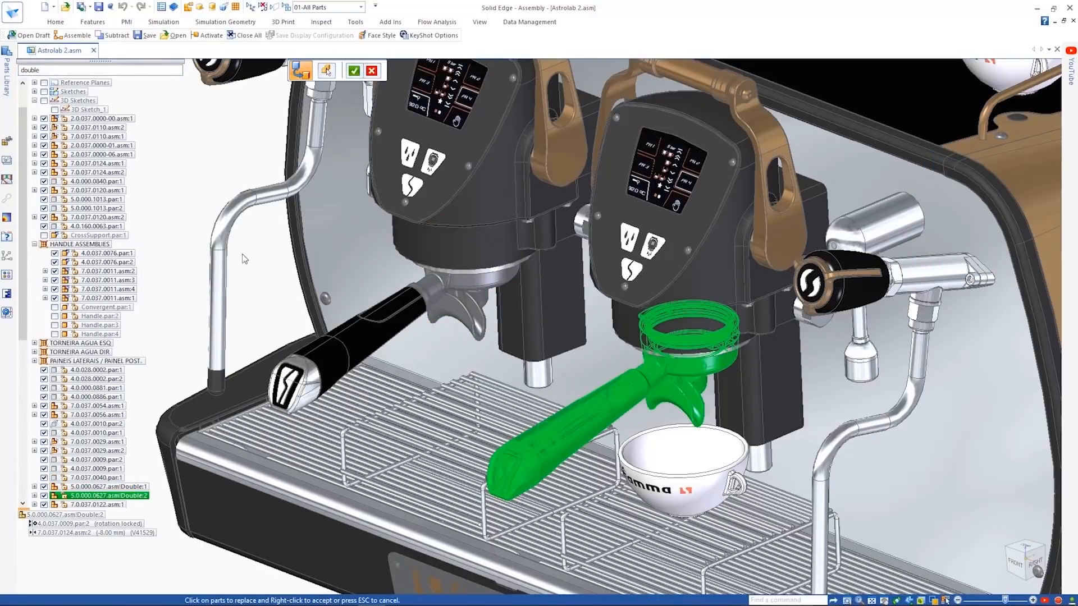
left_click(604, 296)
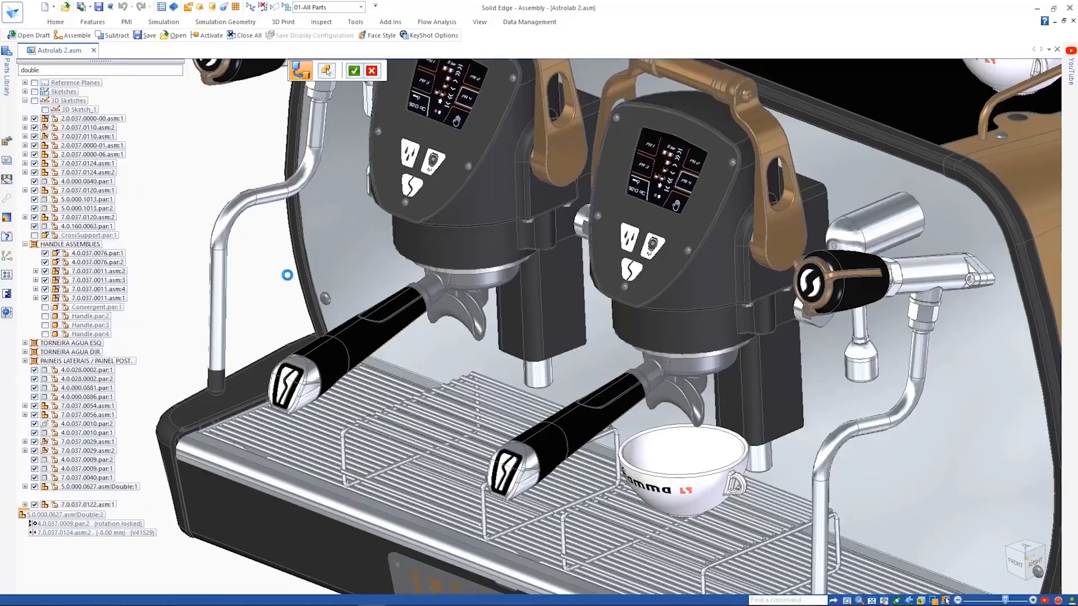
left_click(286, 275)
scroll(279, 273, "up", 5)
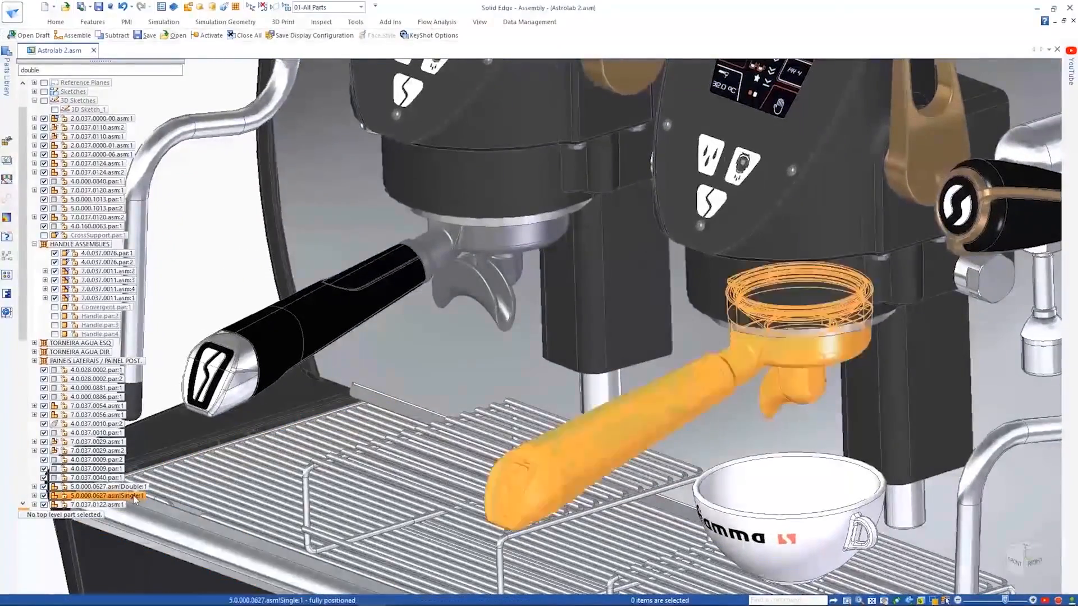
- Open the associated draft of the Single portafilter assembly 5.0.000.0627
left_click(134, 496)
left_click(529, 22)
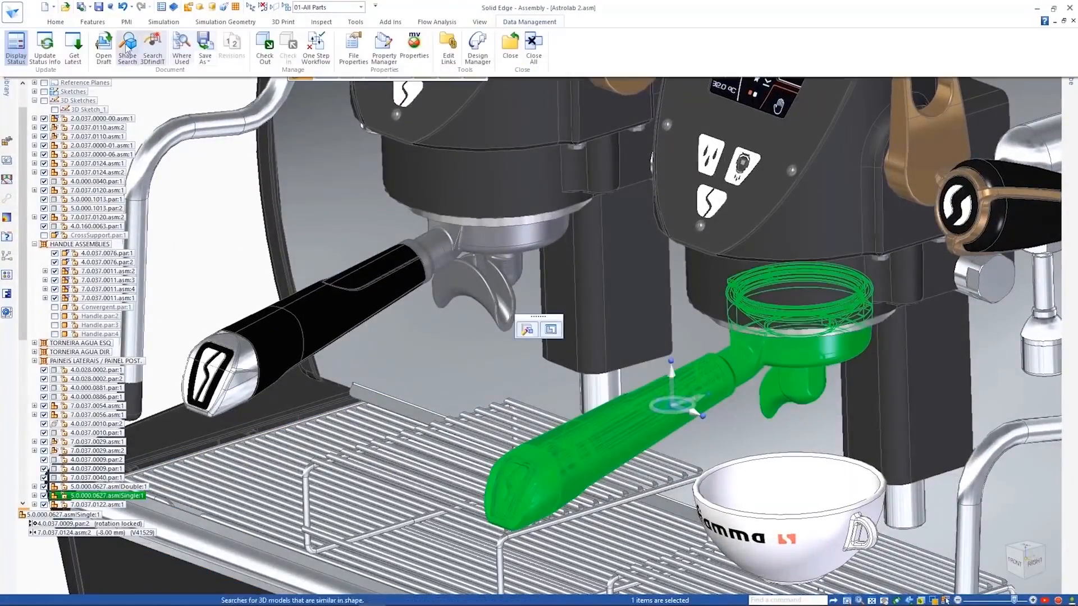
left_click(151, 47)
middle_click(170, 103)
middle_click(170, 102)
- Place a Family of Assemblies parts list covering the Double and Single members on the sheet, with balloons on the shaded portafilter view
left_click(56, 22)
left_click(277, 58)
left_click(311, 87)
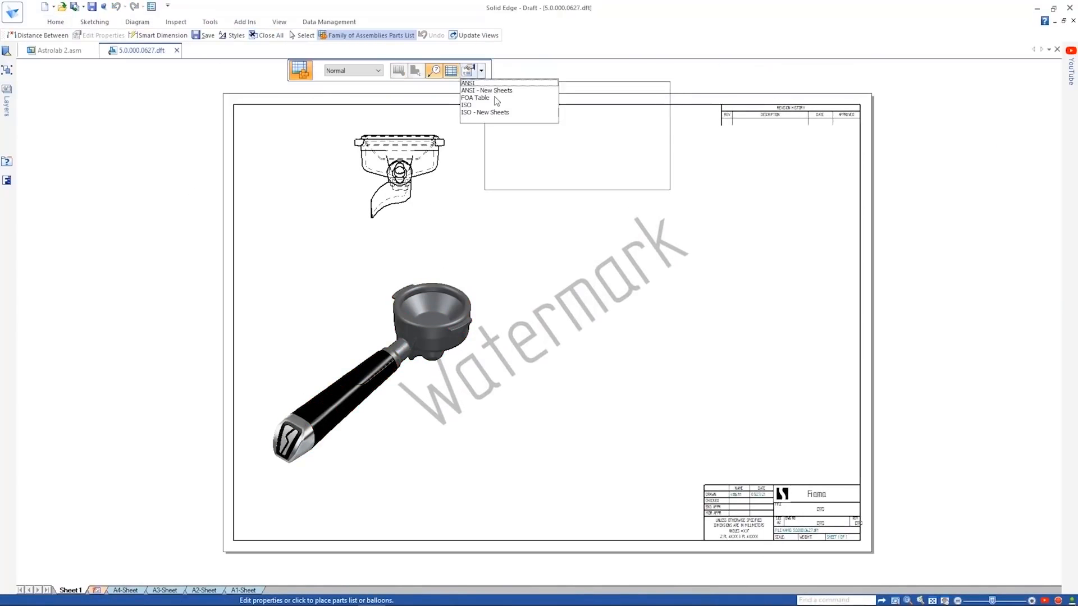
left_click(474, 76)
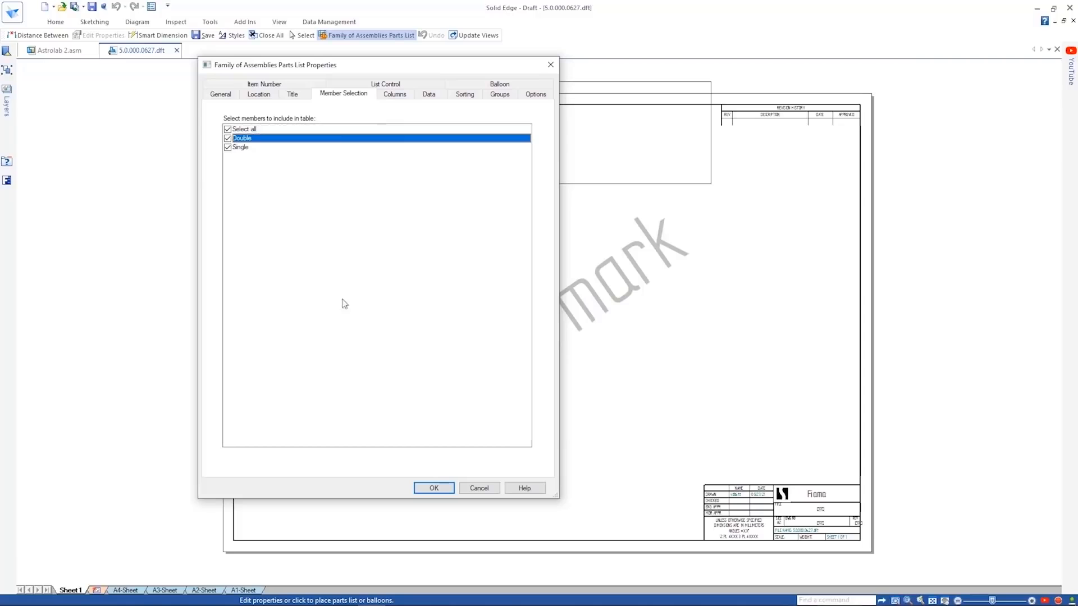
left_click(433, 488)
left_click(557, 340)
scroll(719, 404, "up", 3)
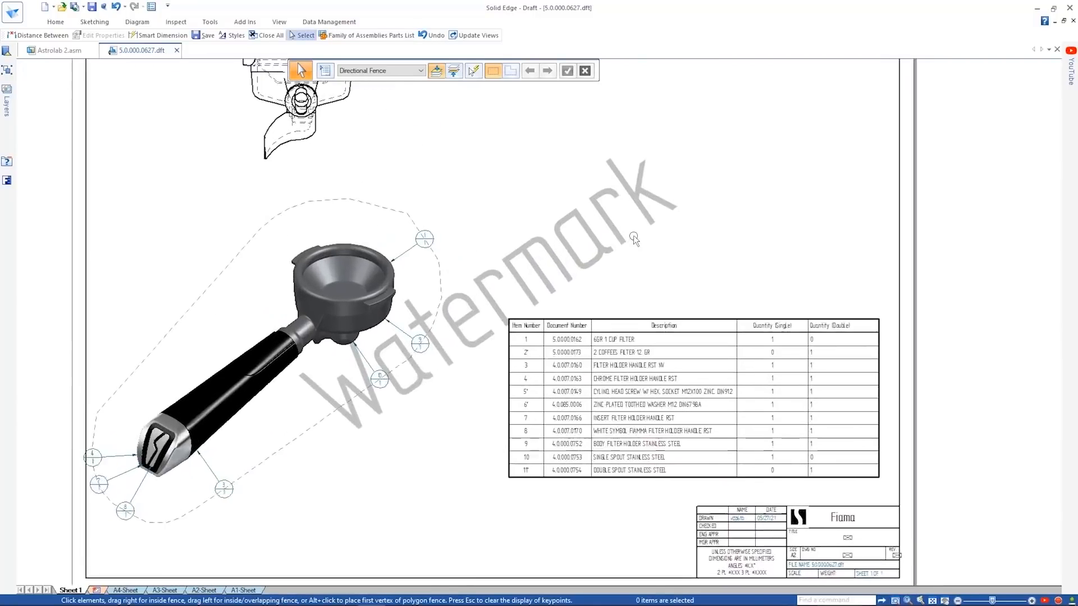
- Narrow the Quantity (Single) column of the parts list directly on the sheet
double_click(841, 303)
left_click(851, 276)
left_click_drag(816, 276, 845, 277)
left_click(867, 241)
- Try to dimension the height and width of the filter holder body in the front view with Distance Between
scroll(843, 231, "up", 6)
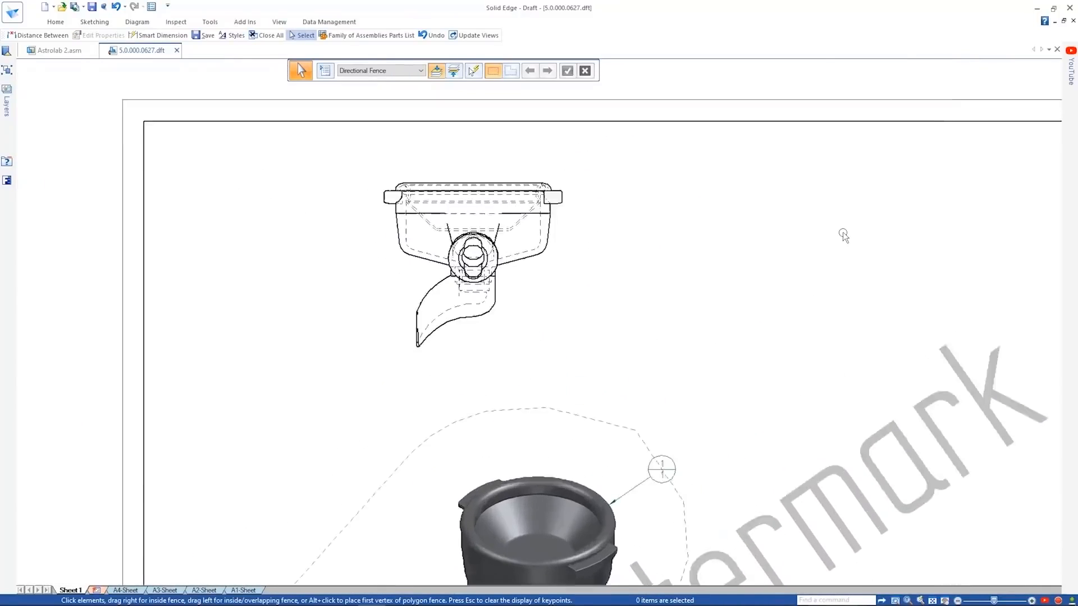
right_click(843, 236)
left_click(791, 227)
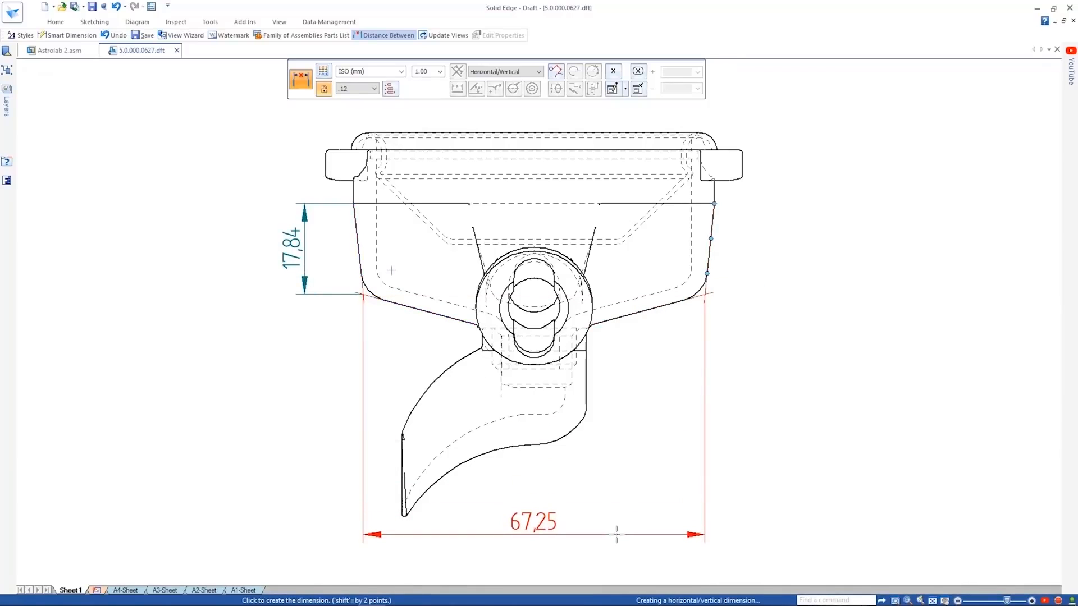
key("Escape")
scroll(857, 449, "down", 8)
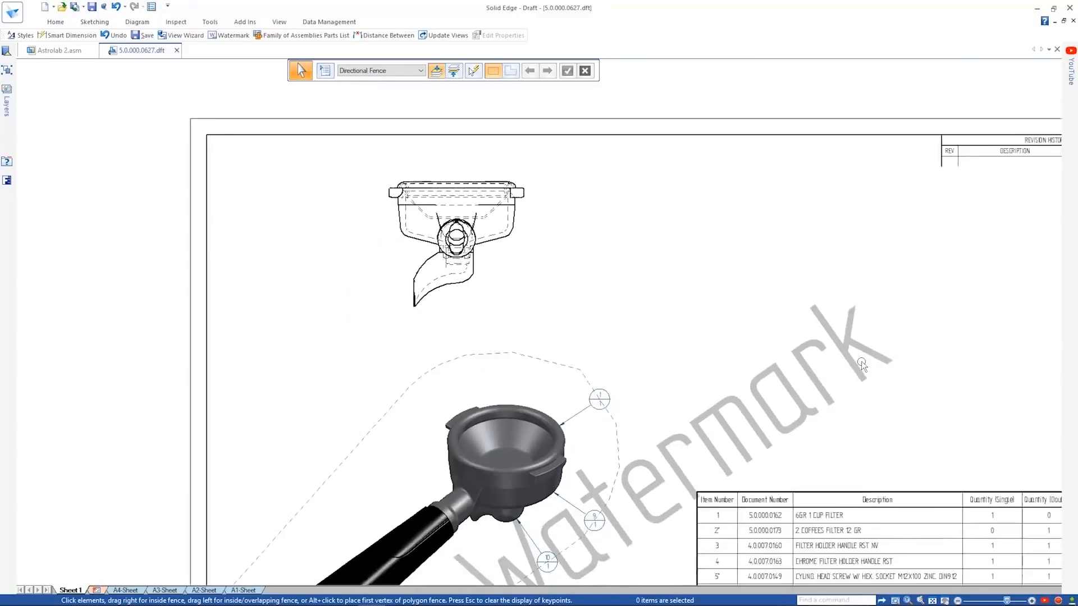
- Insert a property text into the watermark on the A2-Sheet background and return to Sheet1
left_click(204, 589)
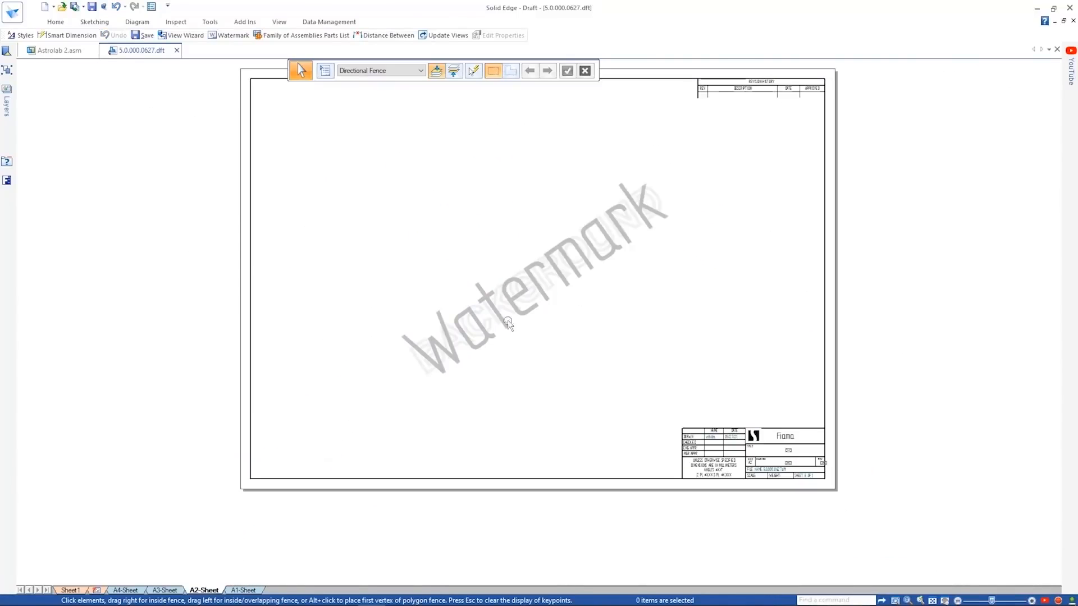
double_click(530, 297)
left_click(817, 71)
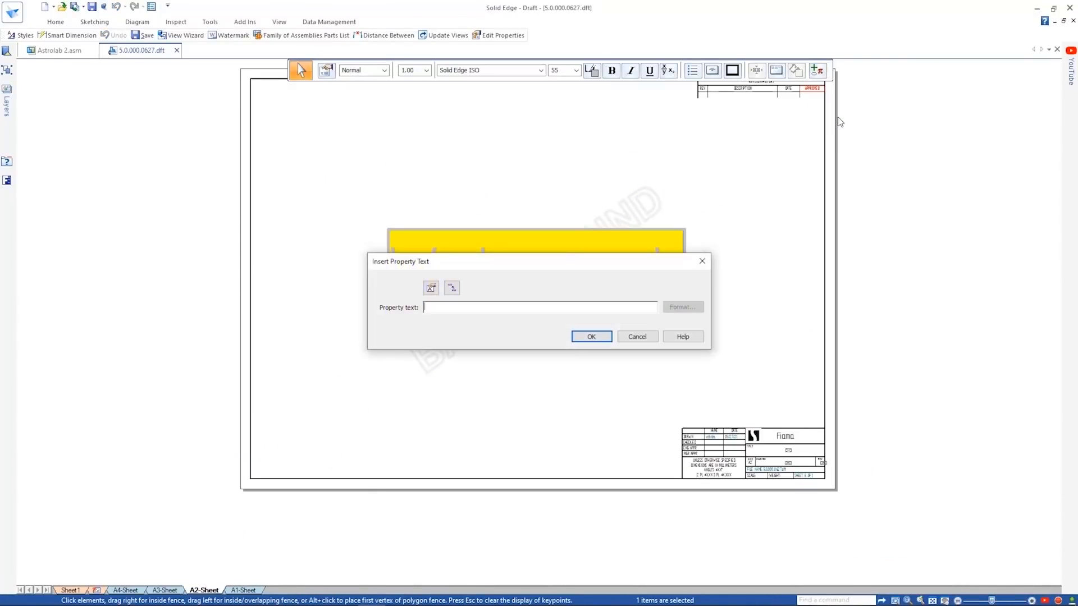
left_click(430, 291)
scroll(572, 305, "down", 5)
double_click(573, 317)
left_click(566, 435)
left_click(589, 338)
left_click(583, 373)
left_click(70, 590)
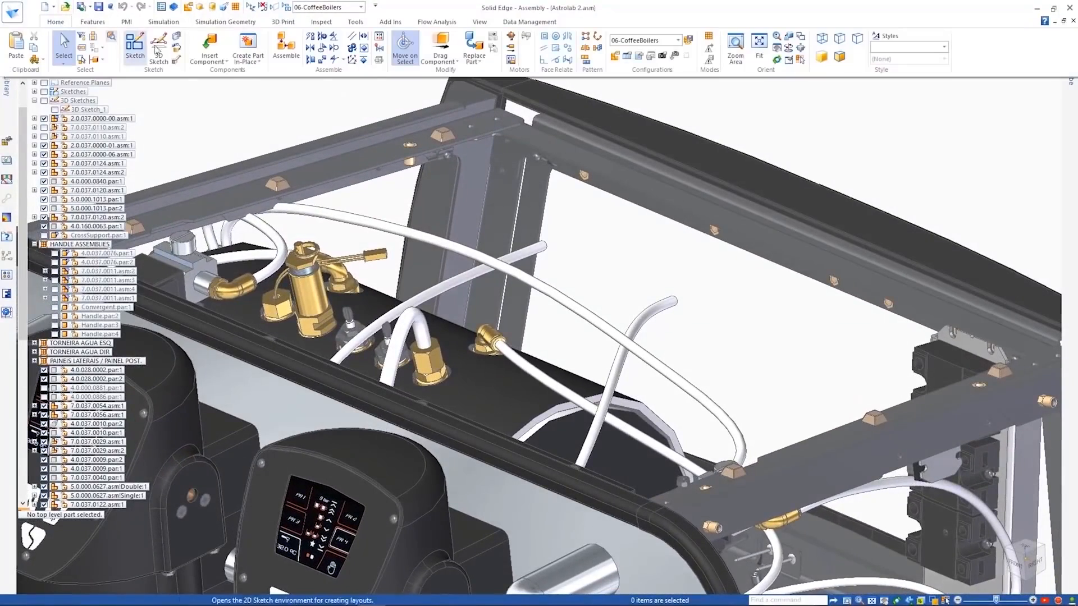
- Insert the coffee boiler's NX document from the CAD Direct folder into the Astrolab 2 assembly
left_click(223, 85)
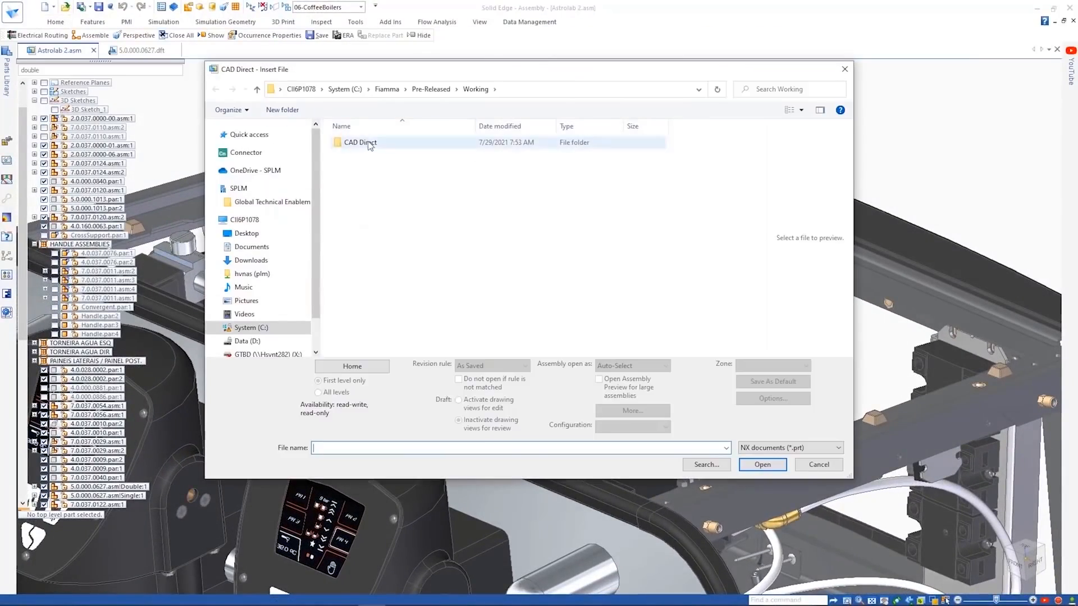
left_click(404, 343)
left_click(762, 464)
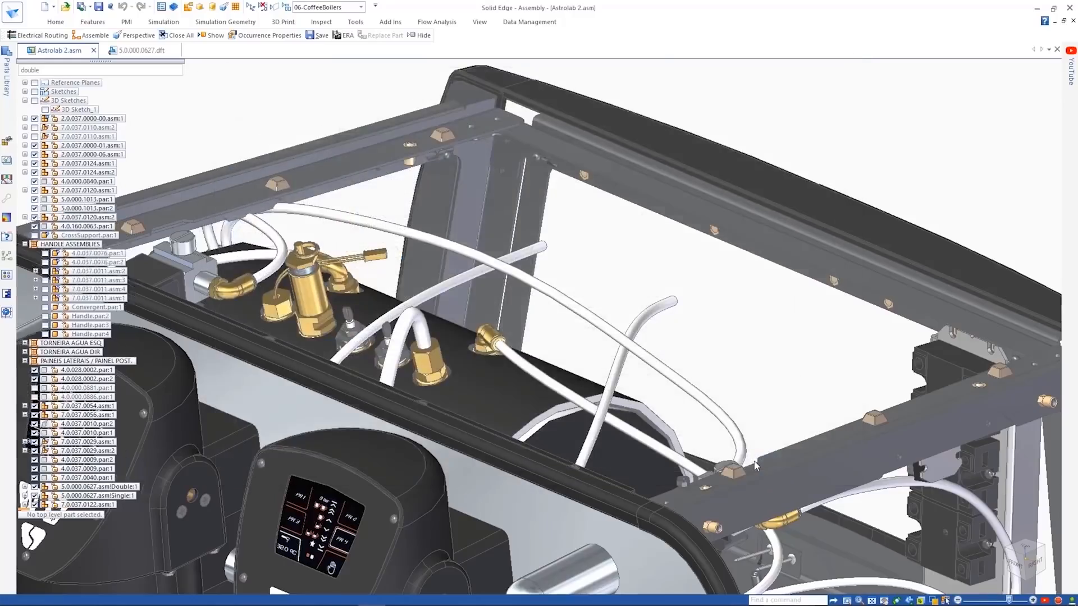
- Align the boiler bracket's hole axially with a fastener on the machine frame
scroll(483, 470, "up", 10)
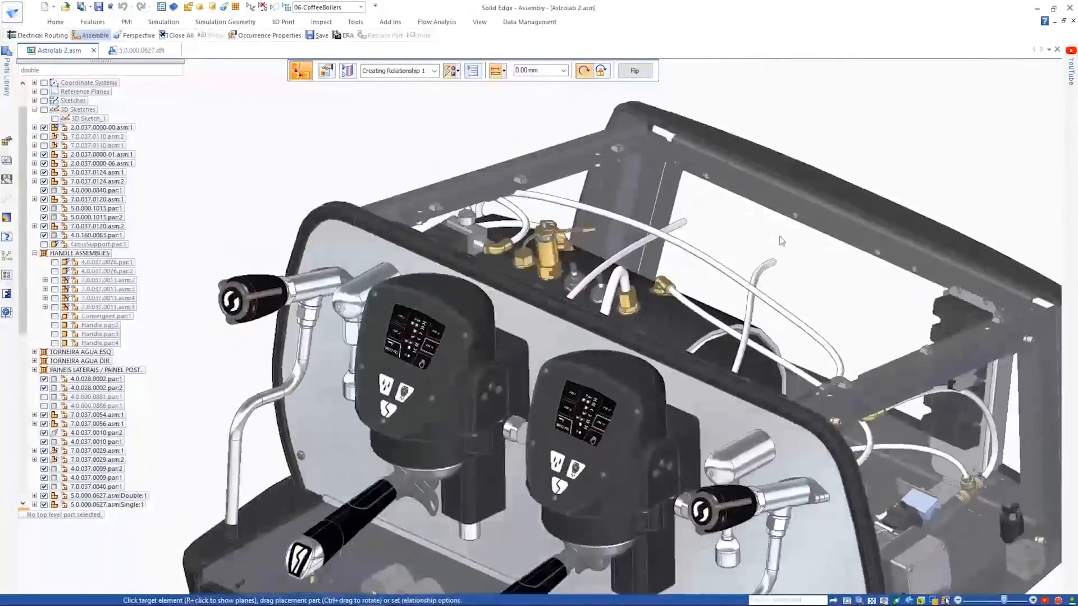
scroll(716, 253, "up", 2)
left_click(715, 274)
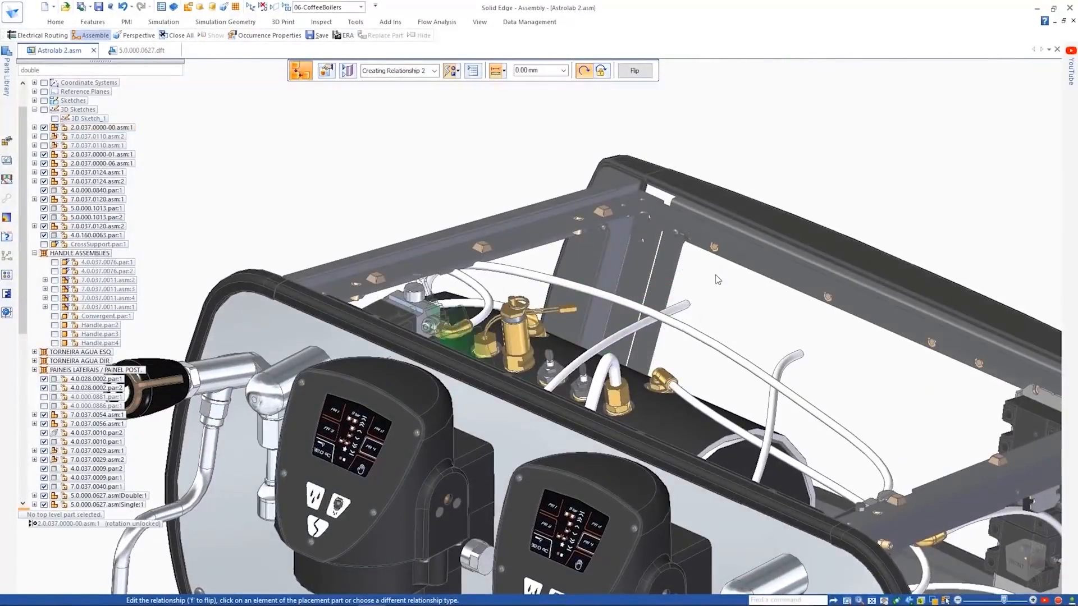
- Finish positioning the boiler by mating its bracket to the rear frame rail with 0.00 mm offset and adding the remaining alignment
middle_click_drag(717, 277, 393, 348)
left_click(357, 388)
middle_click_drag(359, 381, 760, 268)
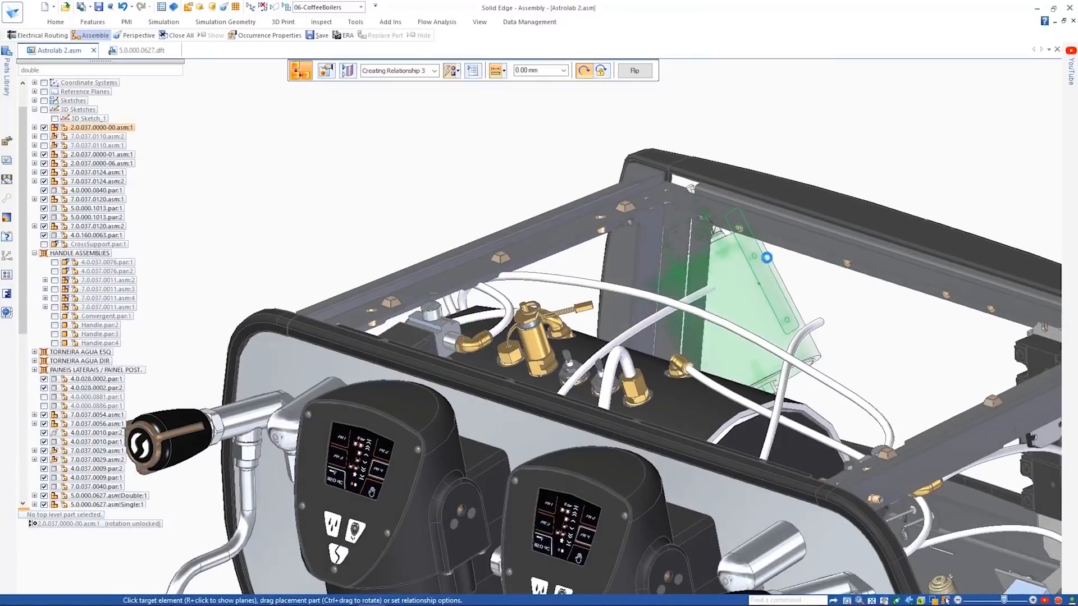
right_click(766, 259)
left_click(818, 265)
middle_click_drag(867, 311, 667, 284)
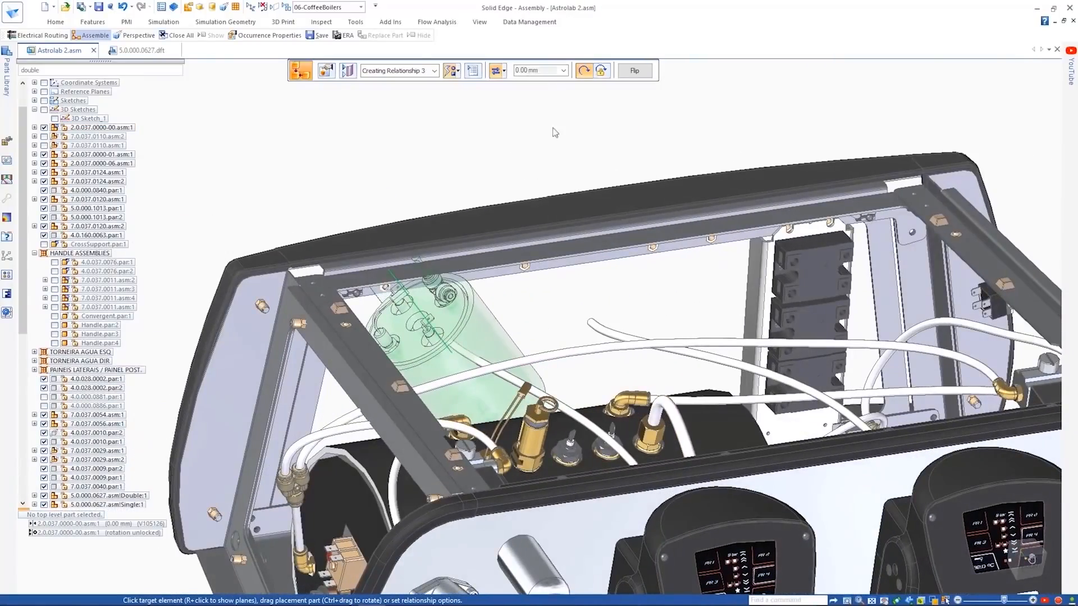
left_click(666, 284)
- Copy the 7.0.037.0110__prt.asm boiler assembly 120 mm along the rear frame rail, between matching bolt points
left_click_drag(25, 201, 26, 387)
left_click(35, 486)
left_click(119, 354)
middle_click_drag(414, 323, 305, 178)
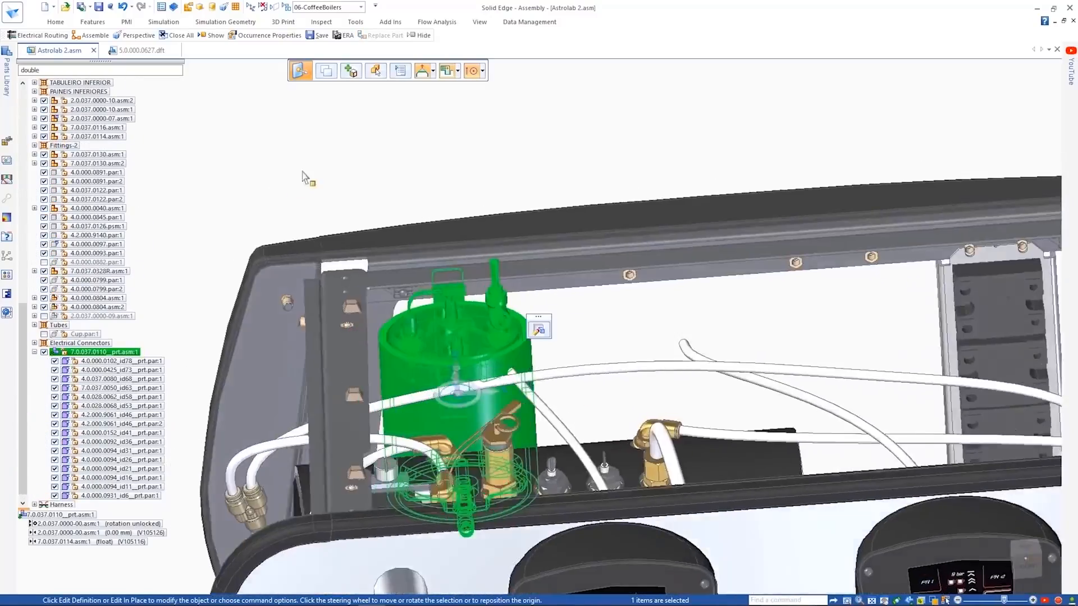
scroll(441, 337, "up", 3)
left_click(482, 407)
left_click(514, 242)
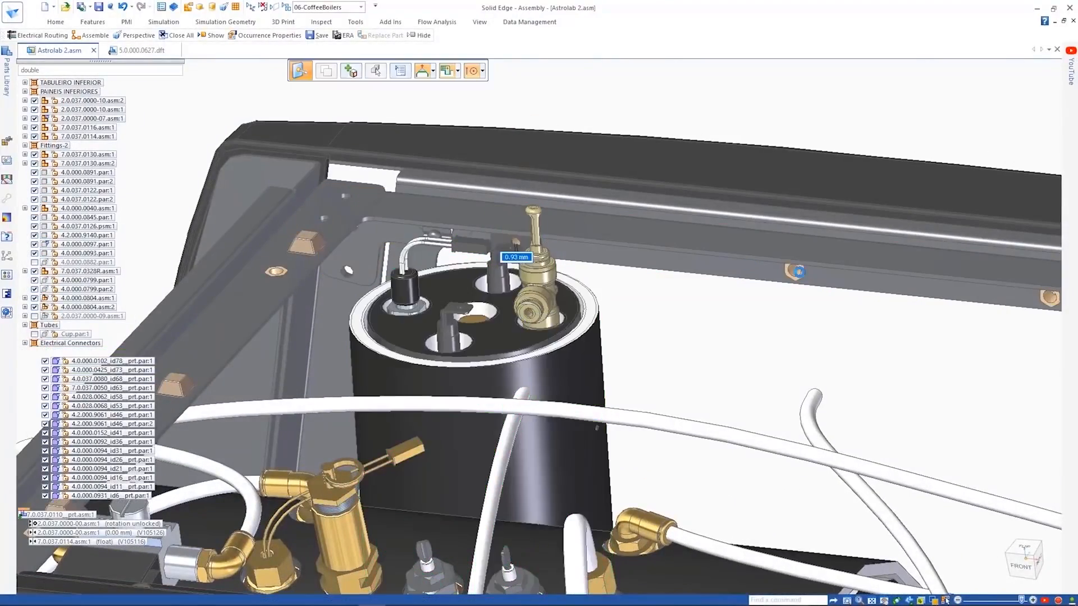
left_click(894, 298)
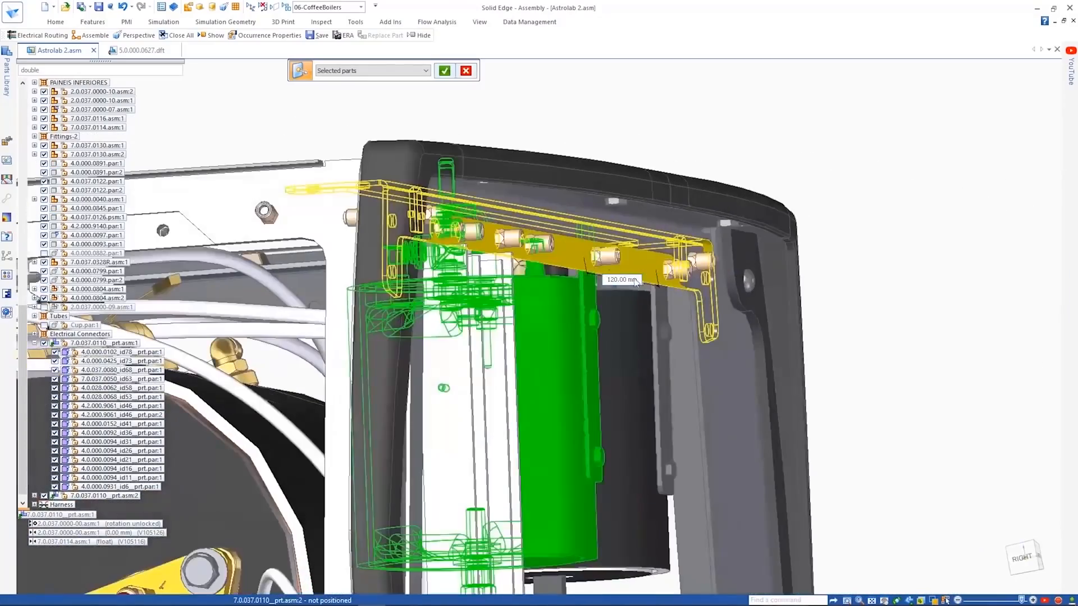
left_click(444, 70)
key("Escape")
- Switch to NX and lengthen bracket 7.0.037.0050_id63 upward by moving its four upper faces, then save the boiler assembly
middle_click_drag(857, 71, 742, 189)
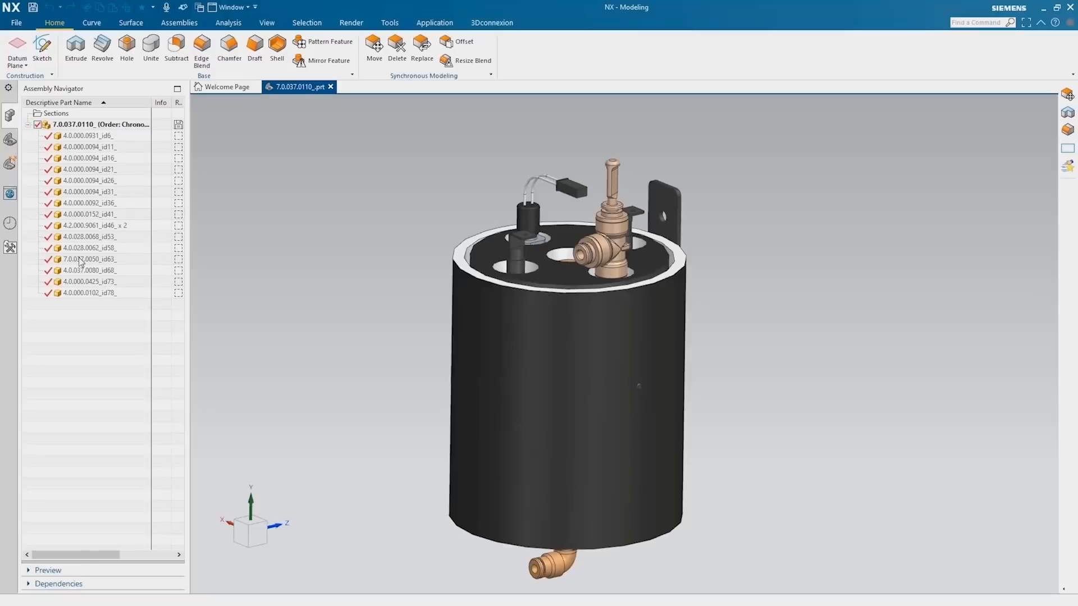
right_click(78, 258)
left_click(118, 265)
left_click_drag(635, 161, 700, 239)
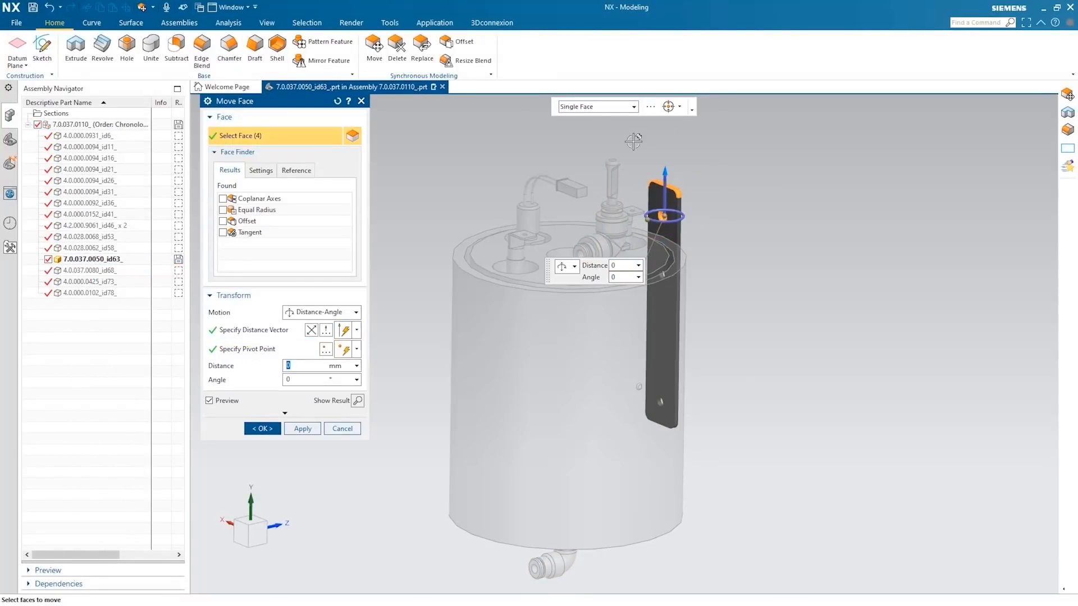
middle_click(361, 411)
right_click(87, 124)
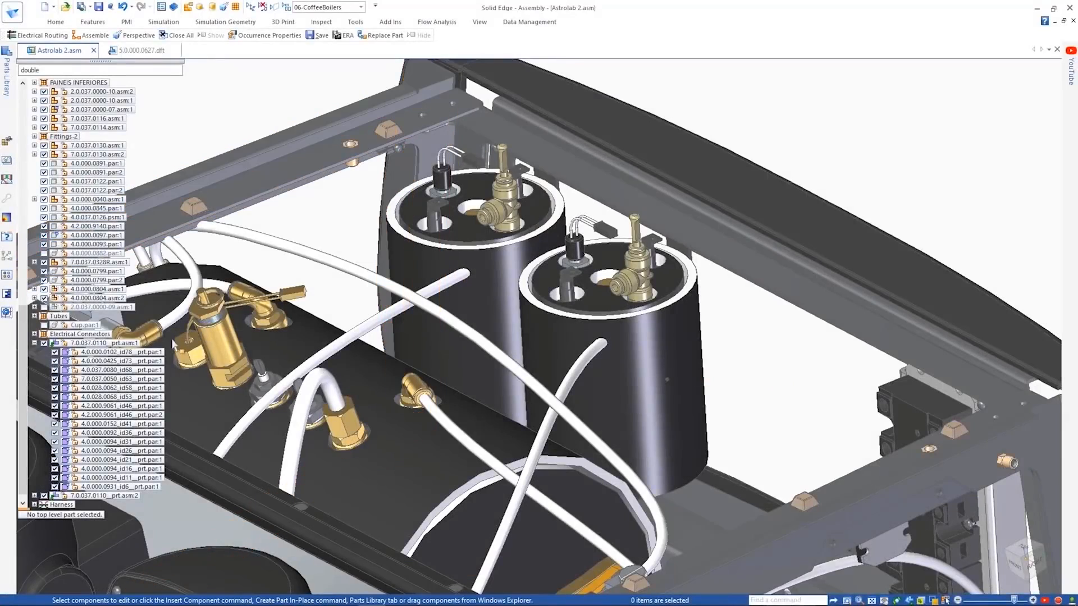
- Switch back to Solid Edge and update the 7.0.037.0110__prt.asm boiler assembly from its edited NX source
right_click(90, 343)
left_click(226, 429)
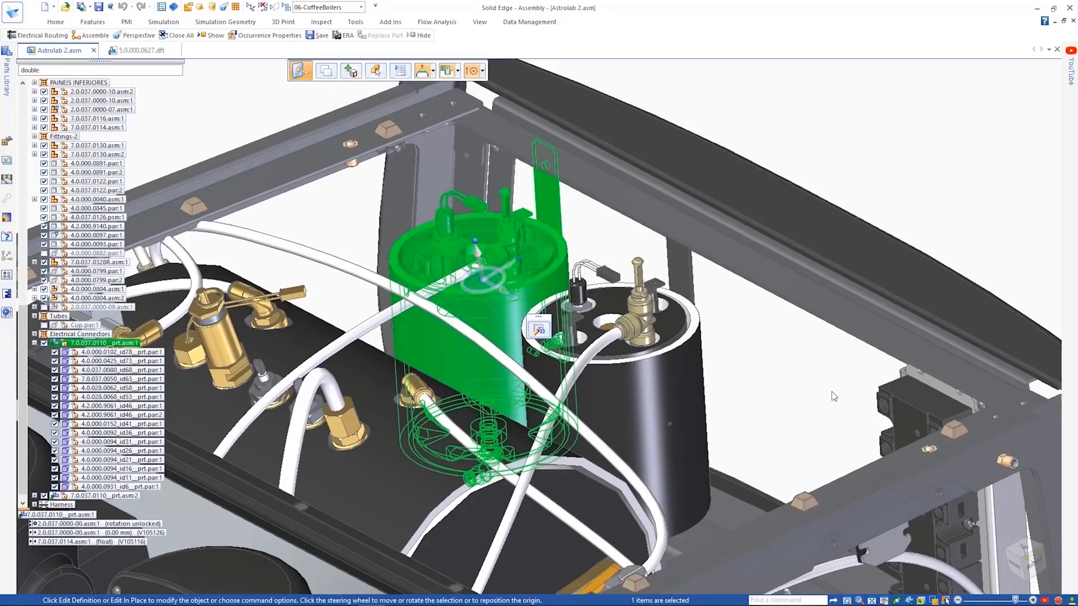
- Display the 03-Wiring configuration and enter the Electrical Routing environment
middle_click_drag(827, 390, 854, 107)
left_click(361, 8)
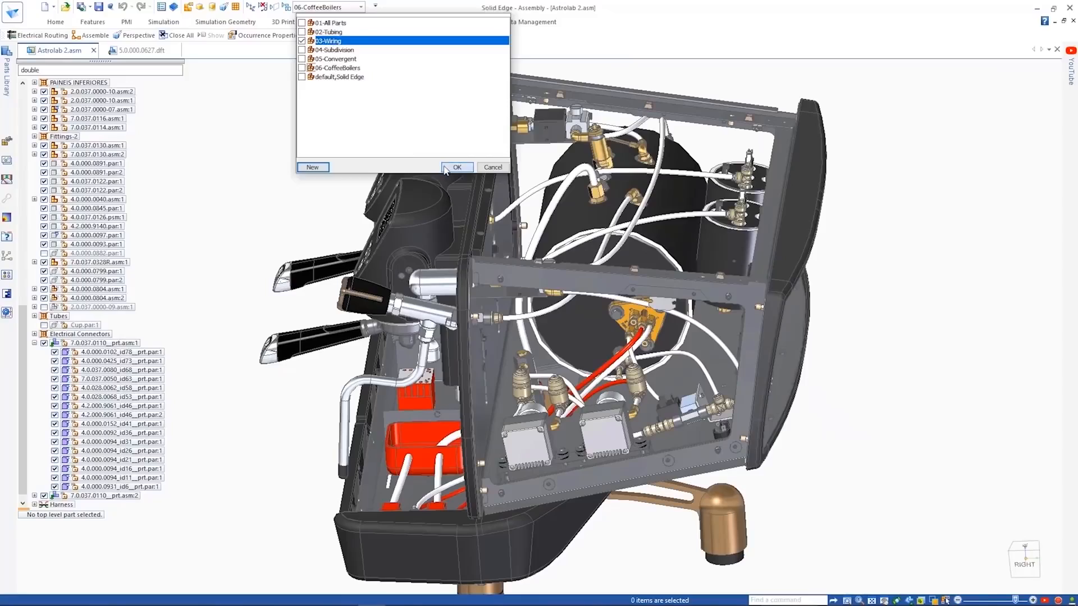
left_click(456, 167)
scroll(313, 149, "up", 5)
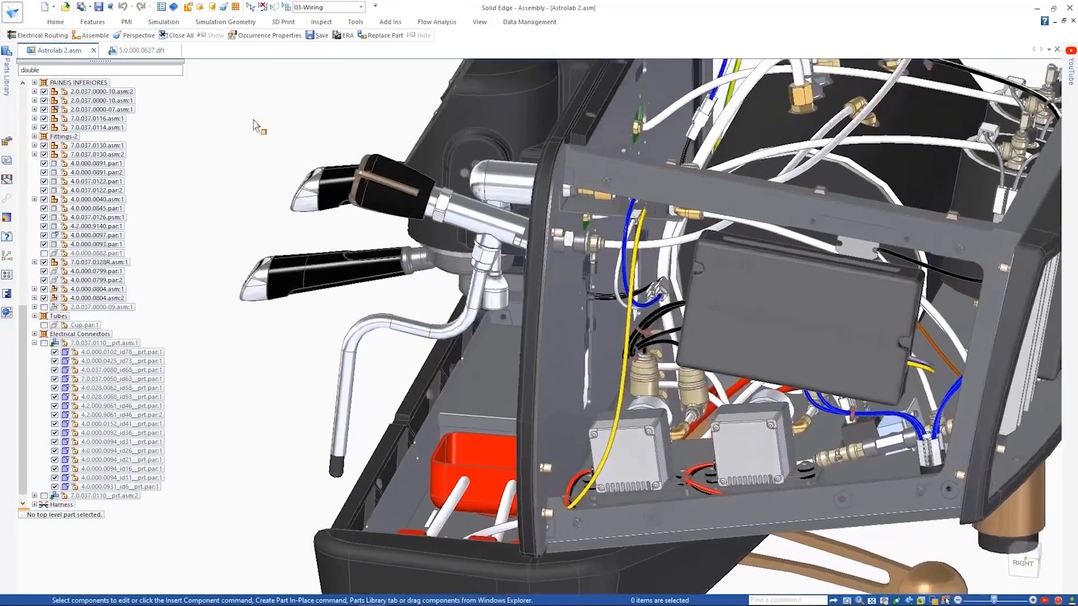
scroll(255, 124, "up", 3)
left_click(355, 22)
left_click(622, 50)
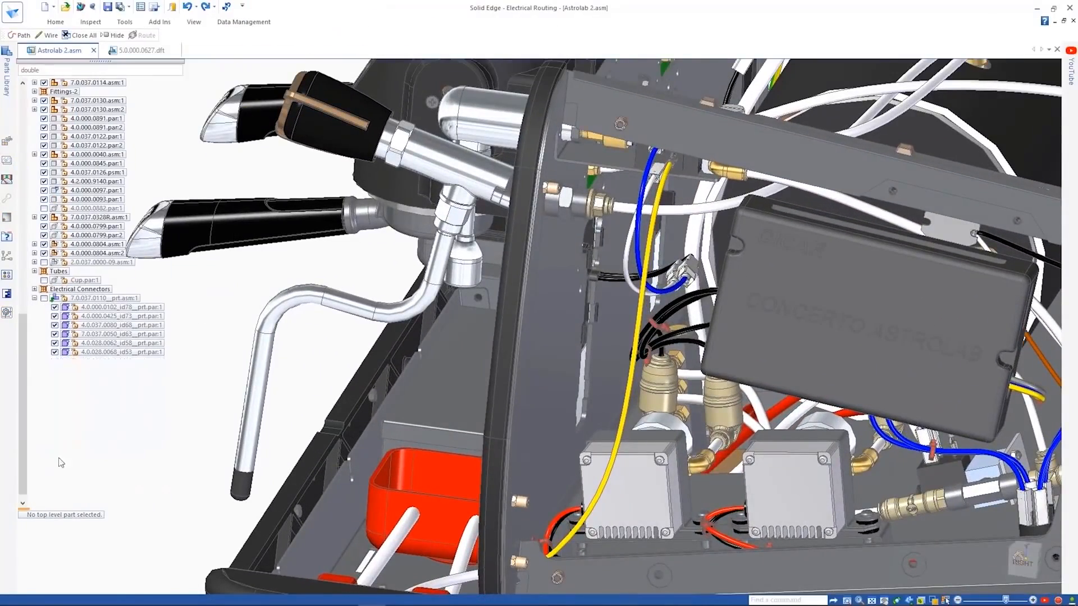
- Set Wire 34's material to 12-gage GXL Stranded Copper Yellow/Green, check its pattern type options, and apply the properties
left_click(46, 486)
right_click(93, 381)
left_click(141, 551)
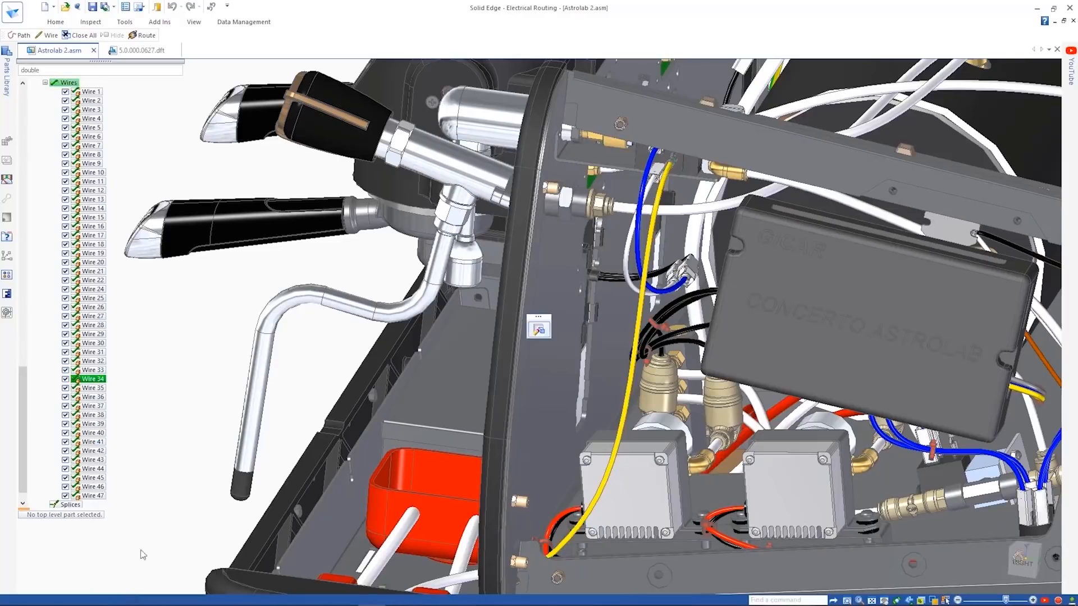
left_click(529, 204)
scroll(529, 260, "up", 5)
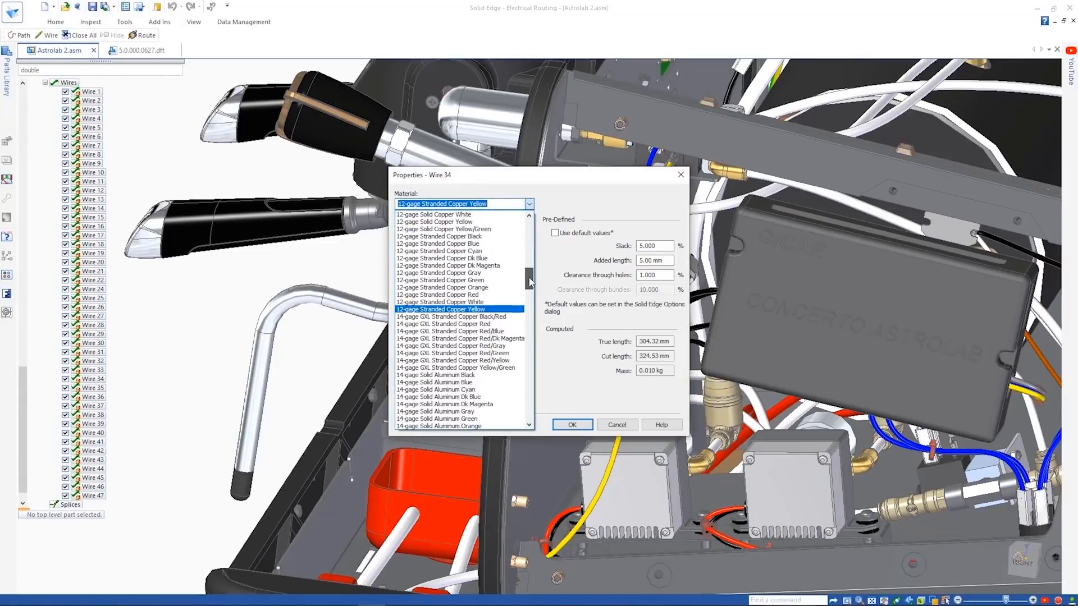
left_click(512, 289)
left_click_drag(528, 282, 532, 315)
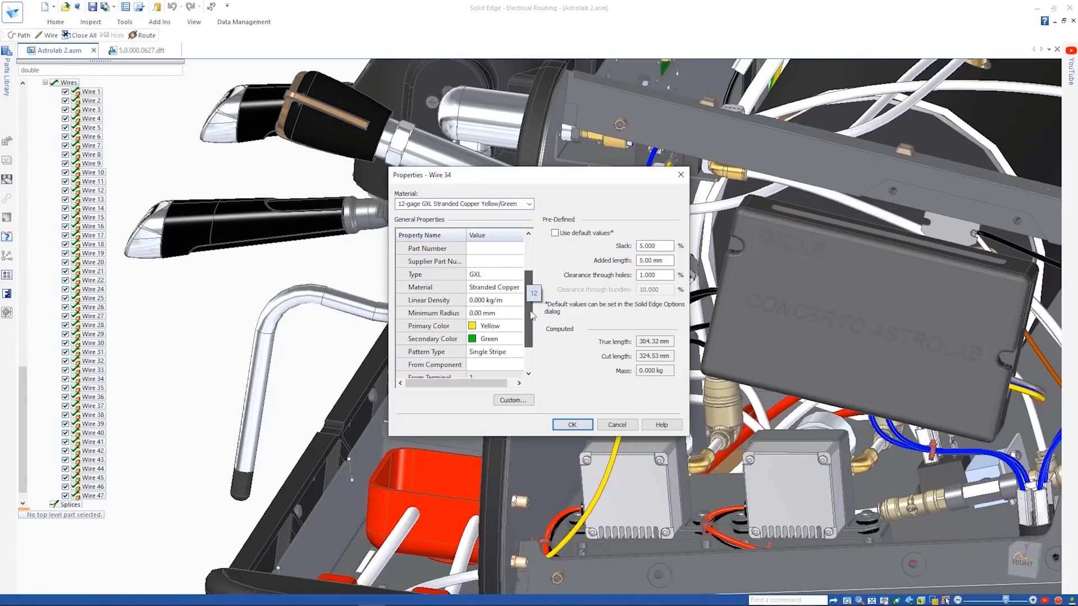
left_click(515, 313)
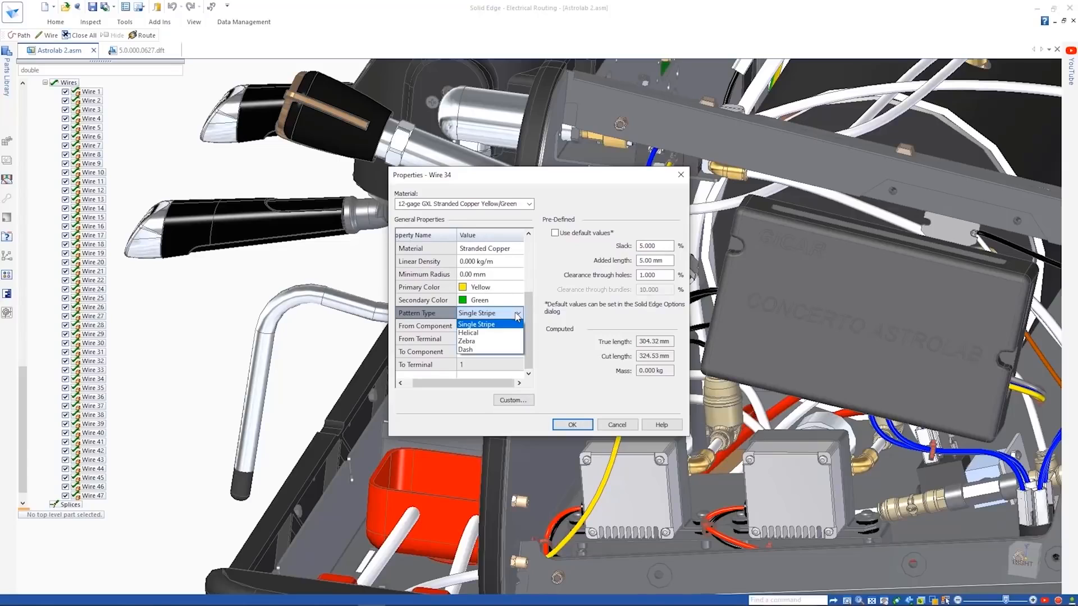
left_click(571, 425)
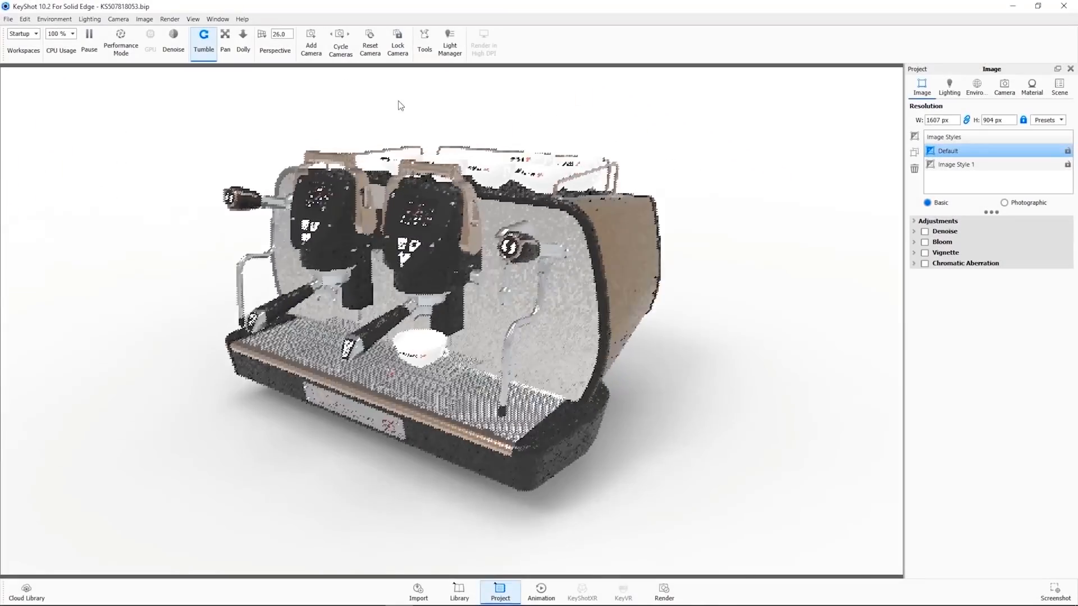
- Examine the group heads and portafilters of the rendered coffee machine up close in KeyShot
scroll(354, 214, "up", 5)
scroll(424, 290, "up", 5)
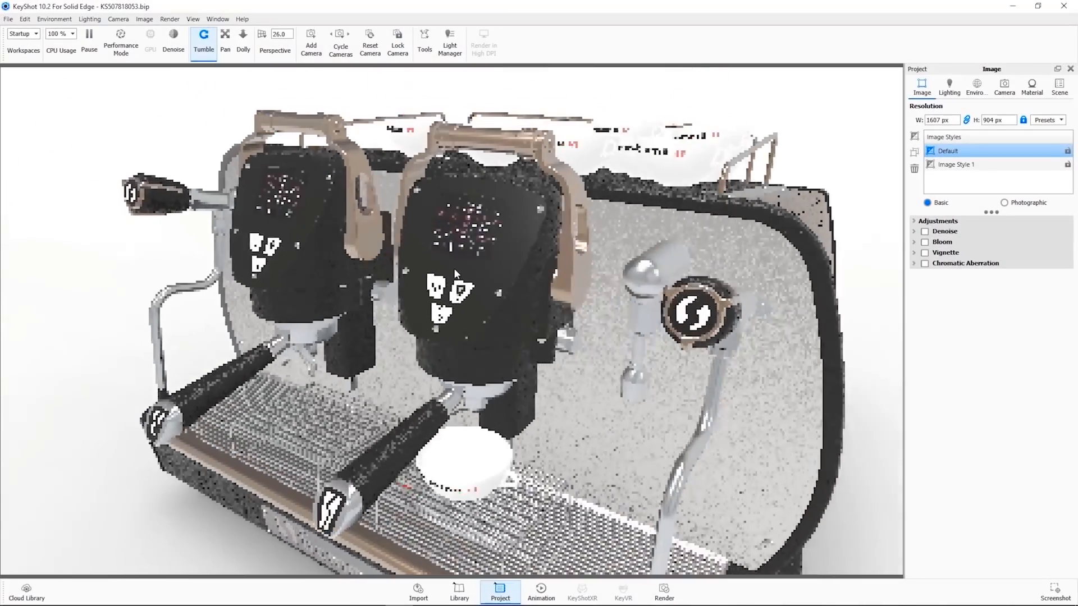
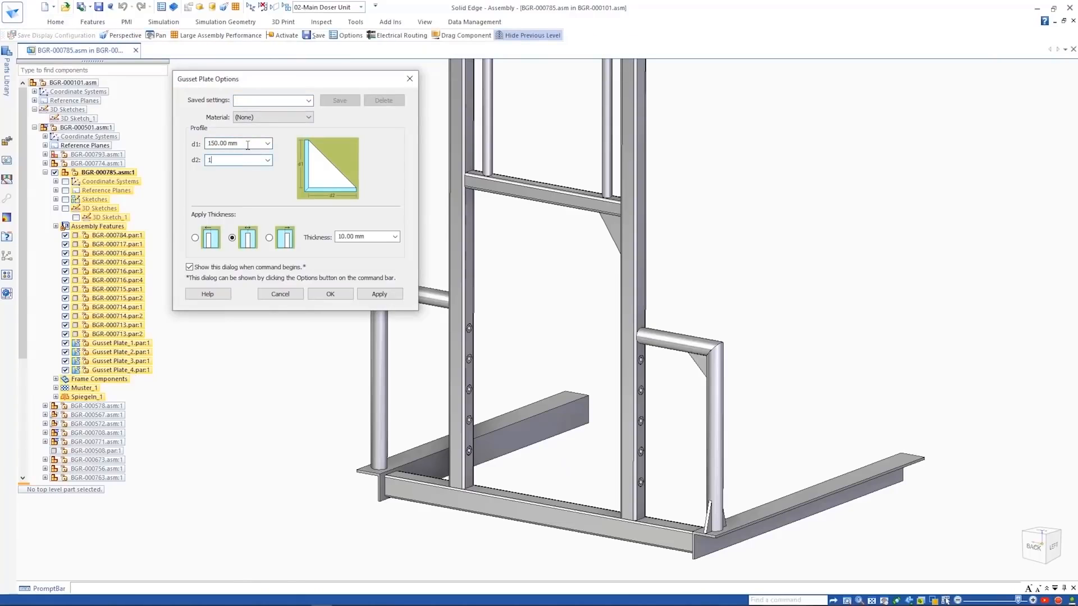
- Add a centered gusset plate, 150 × 100 mm and 10 mm thick, between the upright and the crossbar
left_click(331, 293)
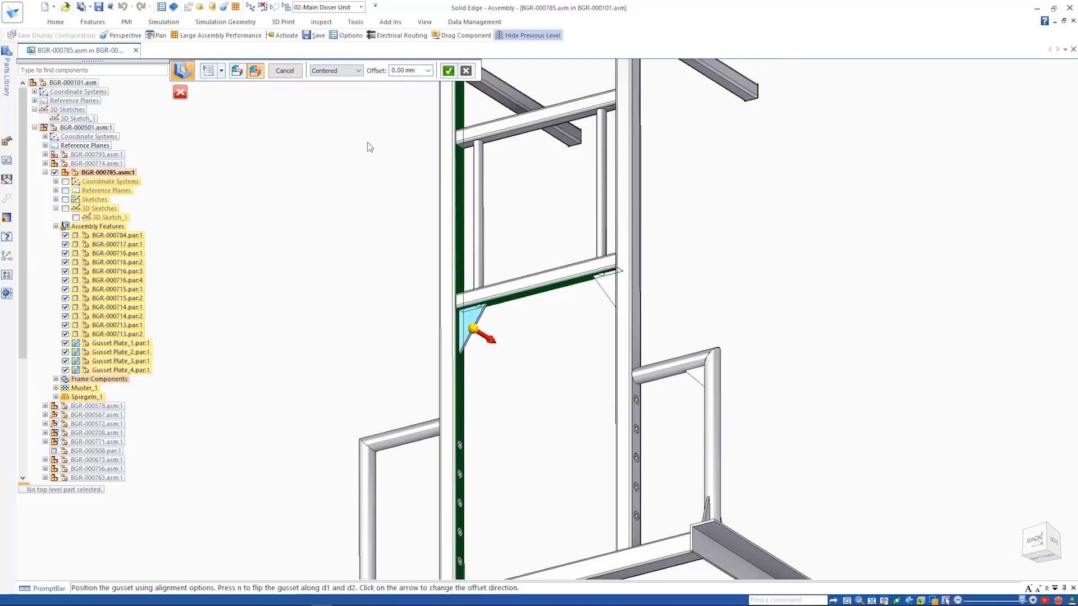
right_click(368, 197)
right_click(368, 197)
- Adjust the gusset plate options and add a gusset between the vertical tube's foot and the base beam
left_click(208, 70)
double_click(246, 145)
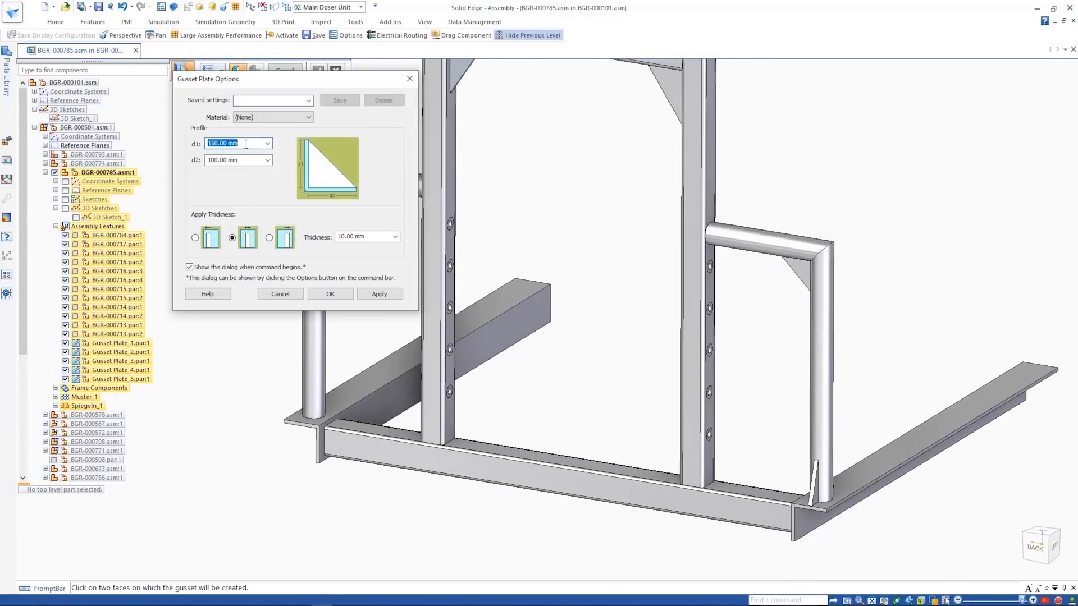
left_click(330, 294)
left_click(318, 297)
left_click(352, 392)
left_click(345, 360)
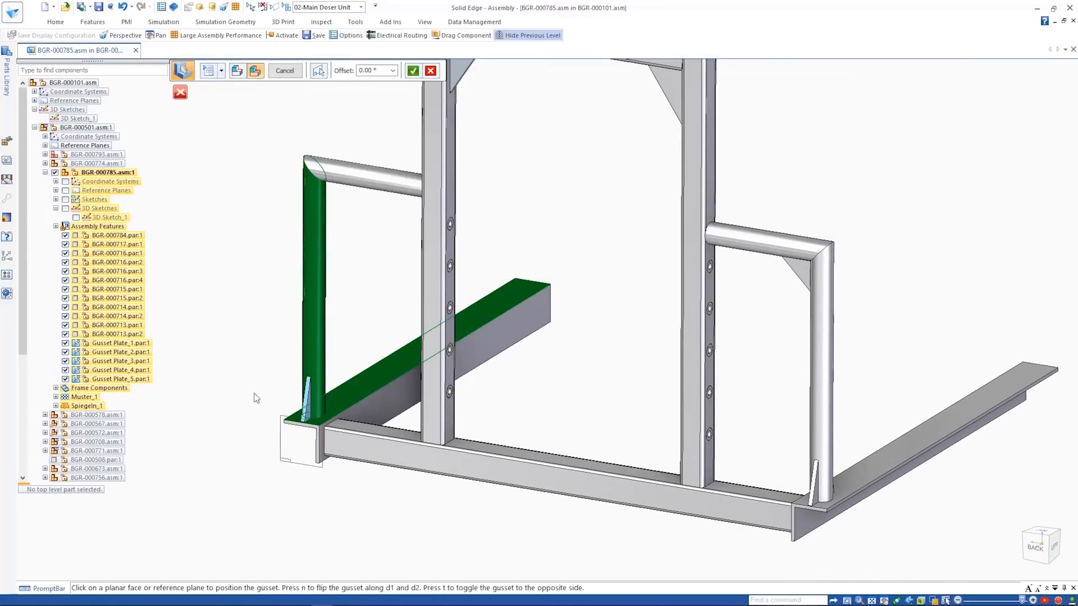
right_click(255, 393)
middle_click_drag(257, 379, 212, 197)
- Add a matching gusset plate on the opposite side of the same tube's foot and finish it
right_click(210, 209)
left_click(197, 283)
left_click(222, 394)
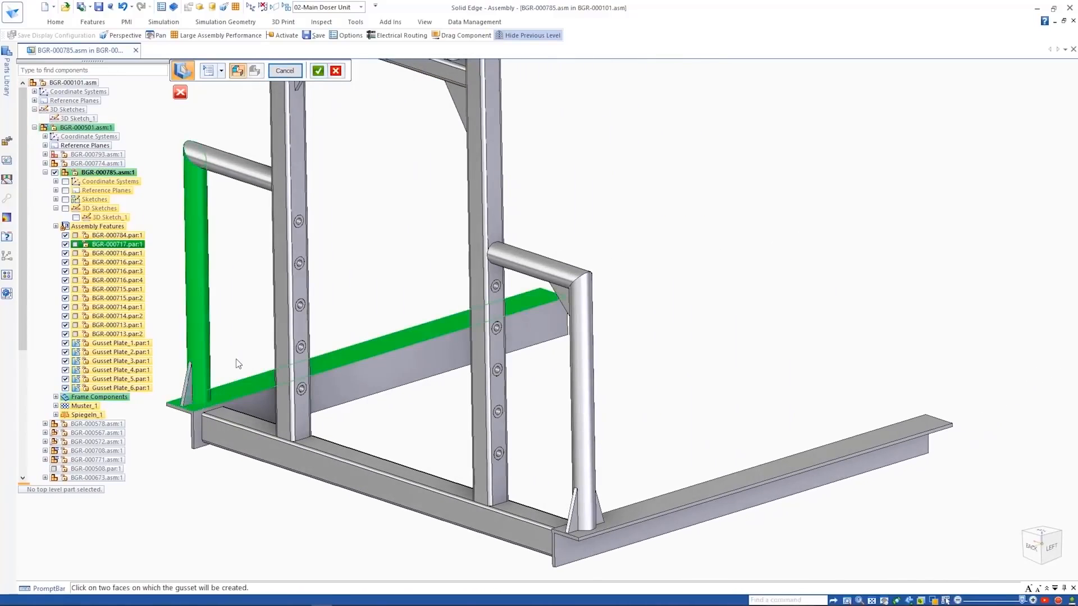
right_click(236, 362)
left_click(193, 426)
left_click(413, 70)
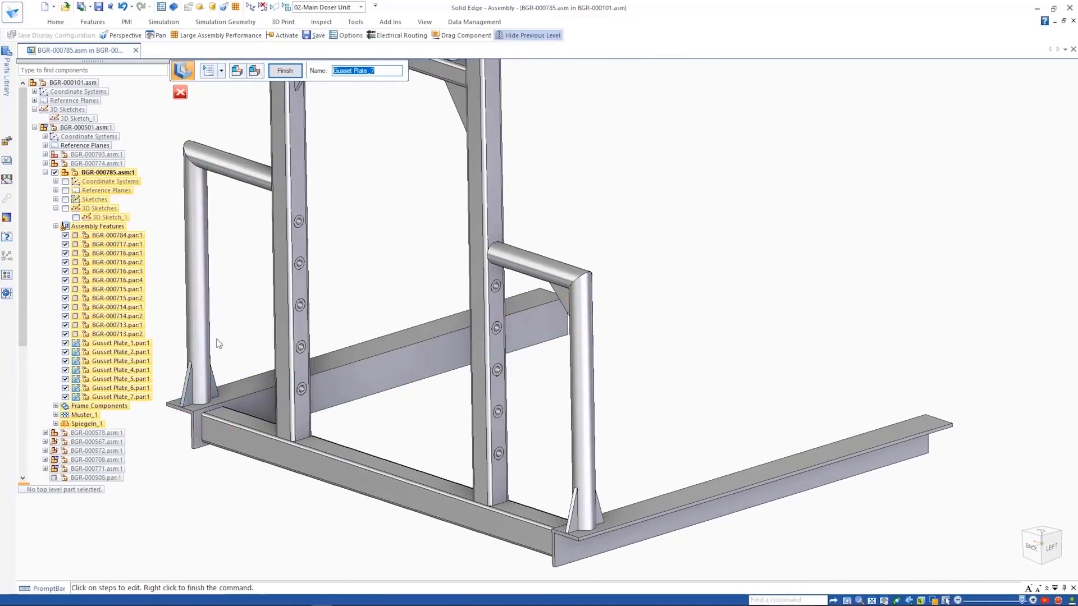
left_click(284, 72)
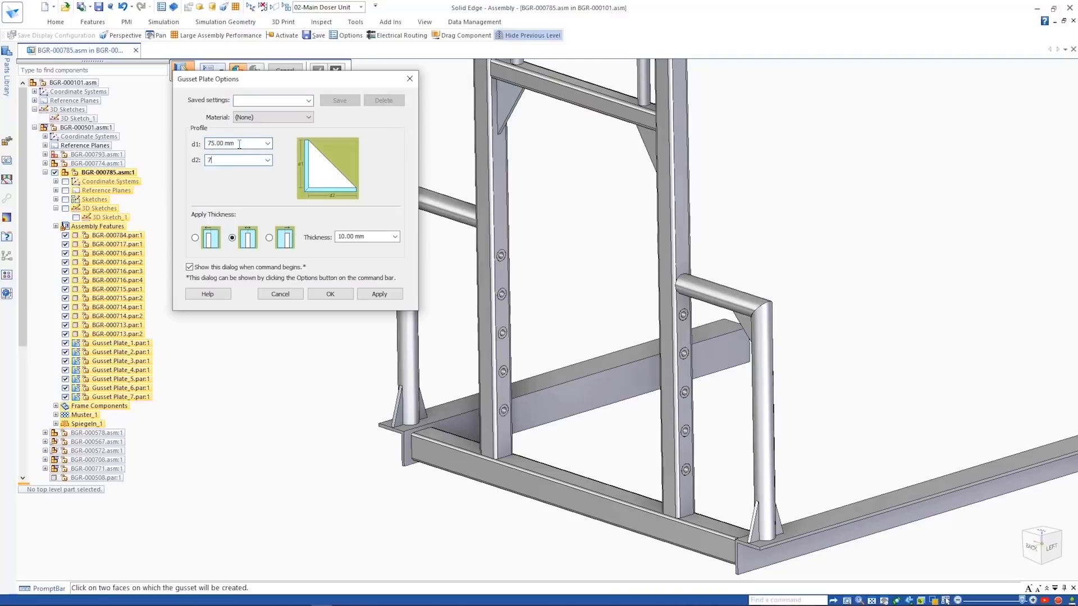
- Add another gusset plate to the frame with d1 at 75 mm and a thickness of 10 mm
left_click(330, 294)
left_click(326, 142)
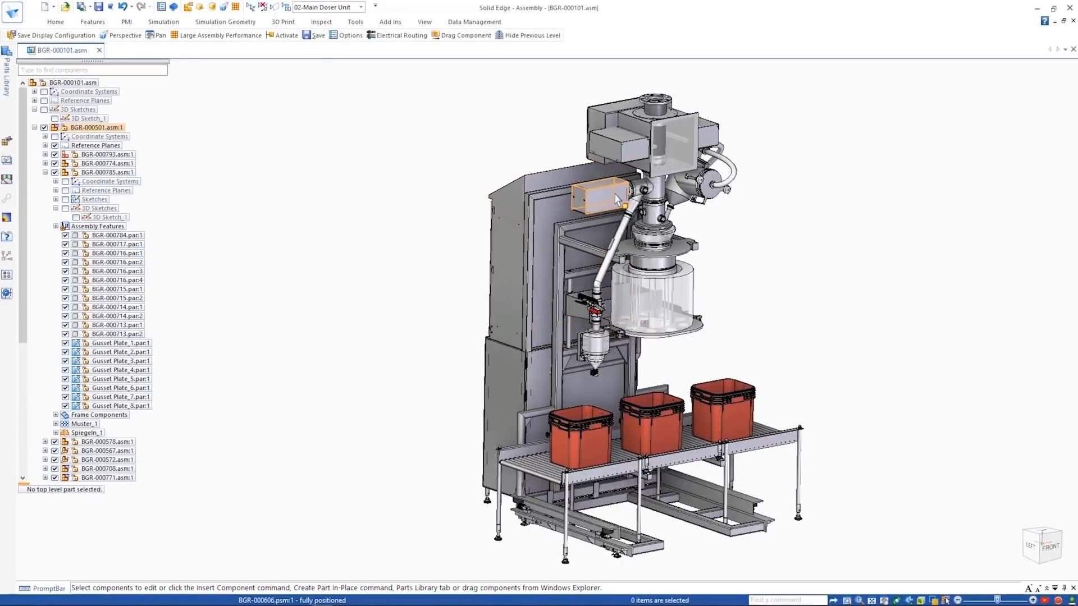
- Open the BGR-000756.asm subassembly in its own window with the 02-Internal Components configuration
right_click(615, 196)
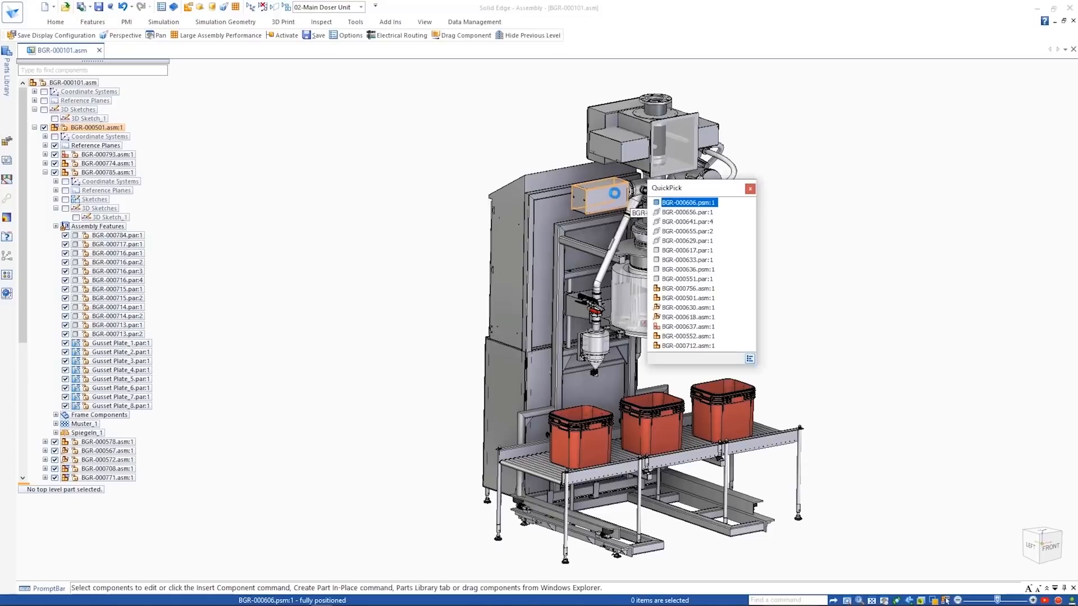
left_click(687, 288)
right_click(729, 256)
left_click(753, 425)
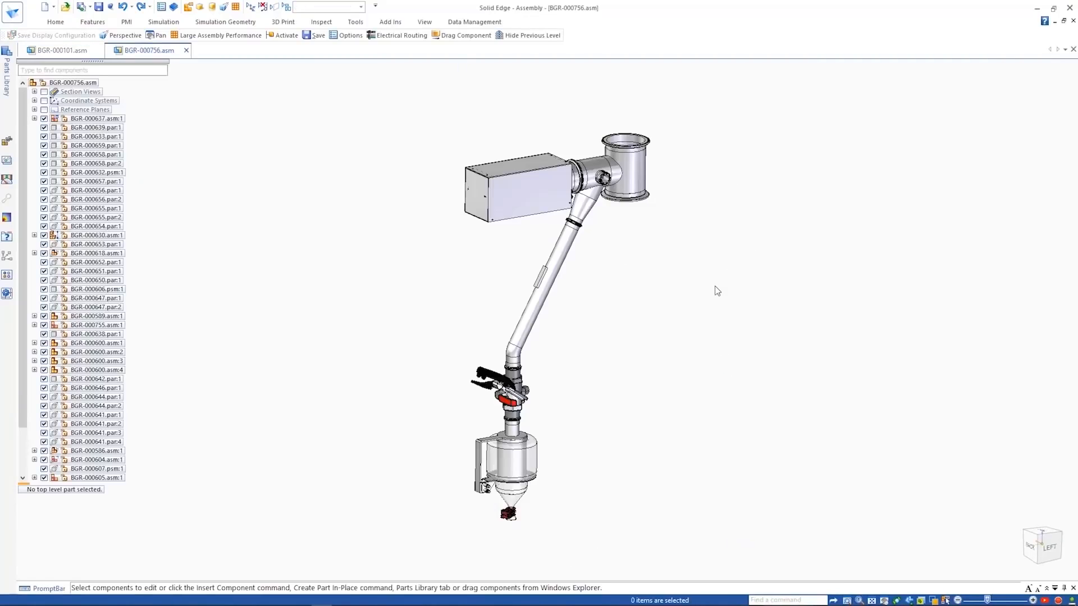
left_click(337, 7)
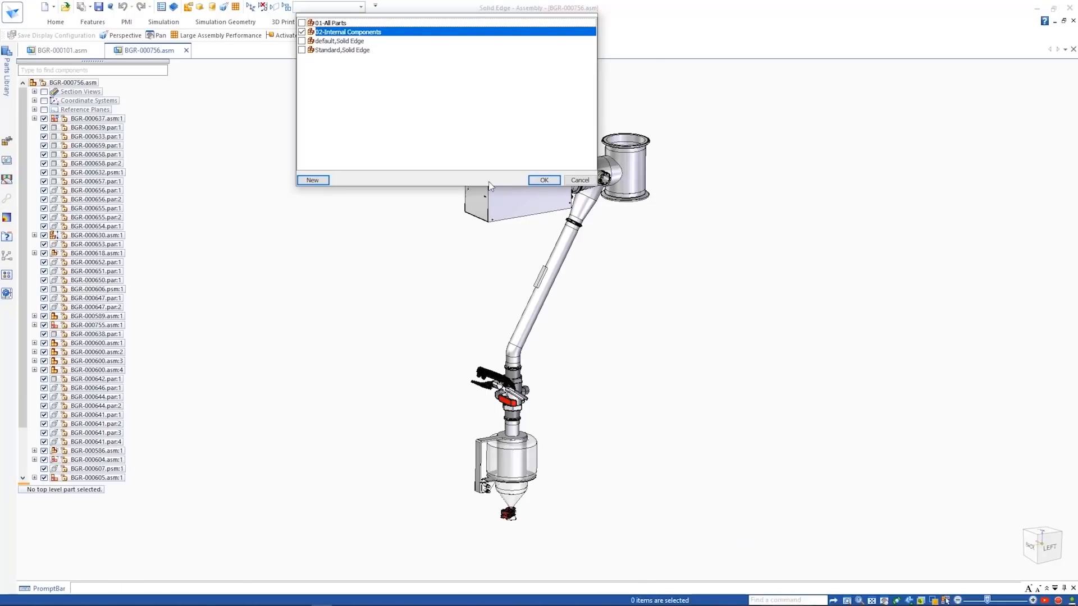
left_click(542, 180)
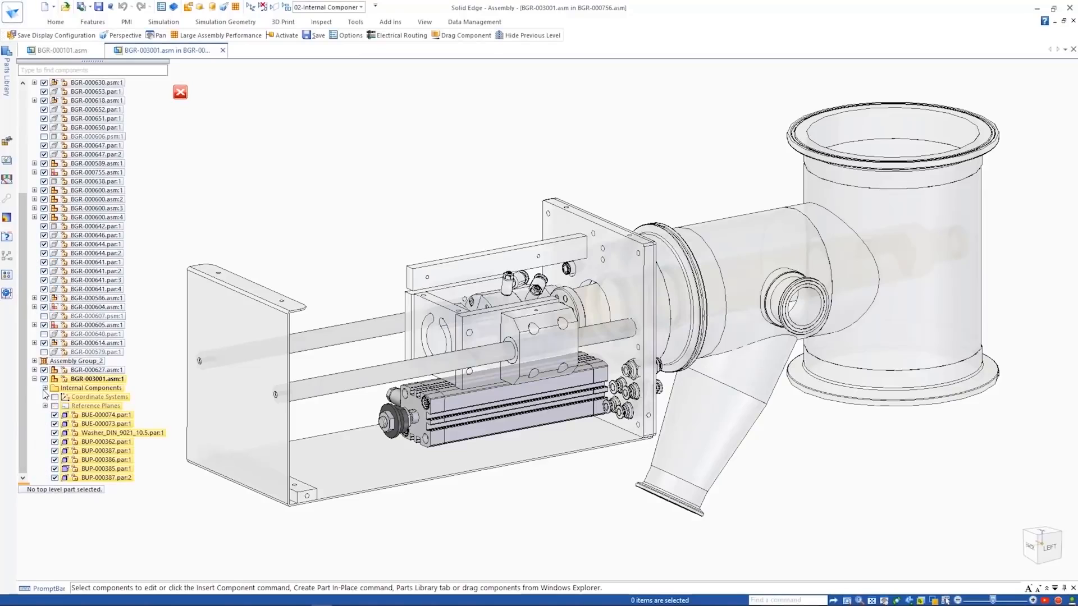
- Create the internal sheet metal component BGR-003002 in BGR-003001.asm with a stainless steel material
left_click(45, 388)
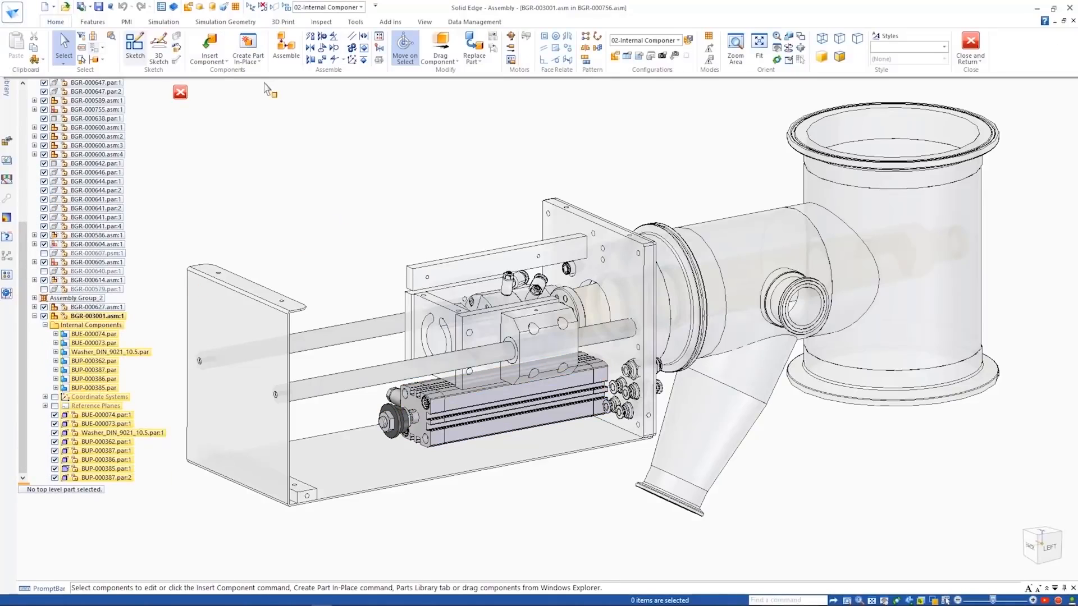
left_click(259, 62)
left_click(280, 84)
left_click(546, 350)
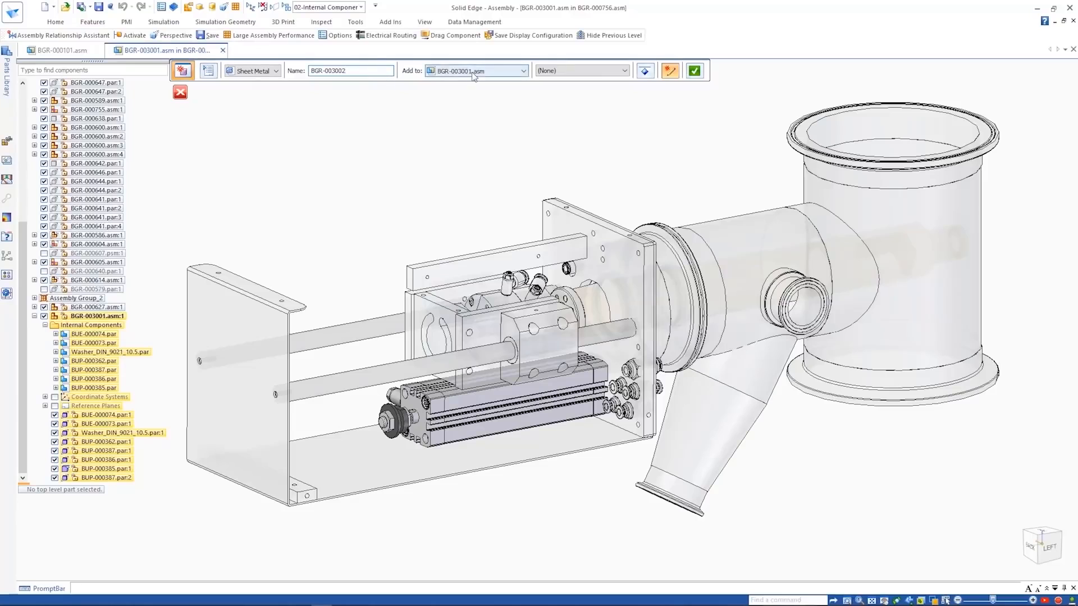
left_click(592, 71)
left_click(567, 97)
left_click(695, 70)
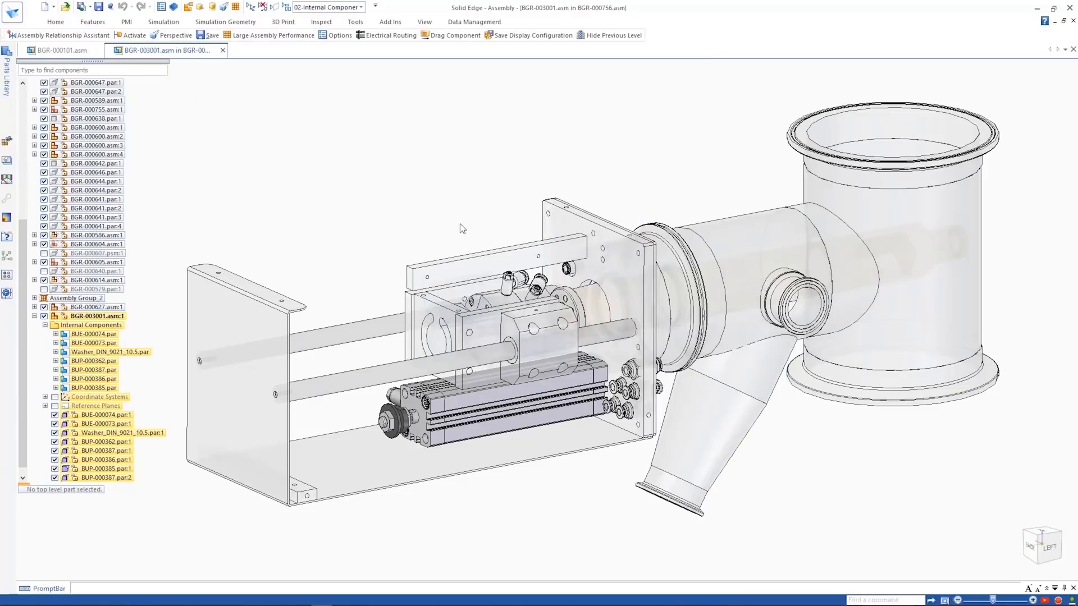
- Sketch a 43.5 mm horizontal line, a 66 mm vertical line from its end, and a separate vertical line in front of the cylinder
left_click(56, 22)
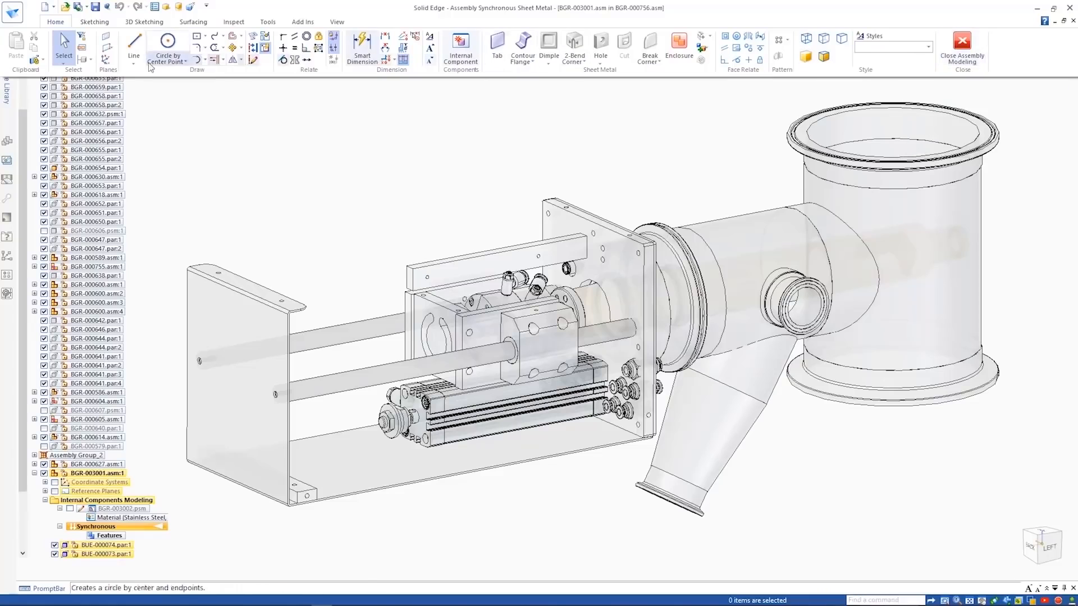
left_click(134, 47)
key("F3")
key("ctrl+h")
scroll(248, 231, "up", 3)
left_click(386, 210)
type("66")
key("Return")
left_click(493, 359)
left_click(286, 396)
left_click(287, 504)
key("Escape")
- Make the profile's connecting line horizontal, dimension it to 85 mm and set the lower vertical line to 47 mm
left_click(367, 386)
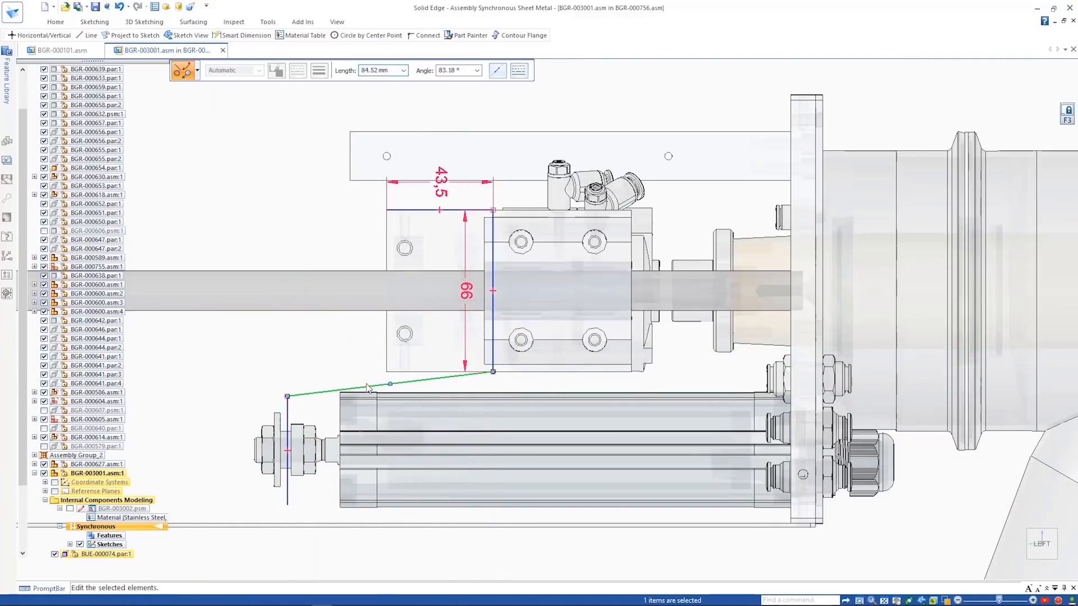
left_click(405, 357)
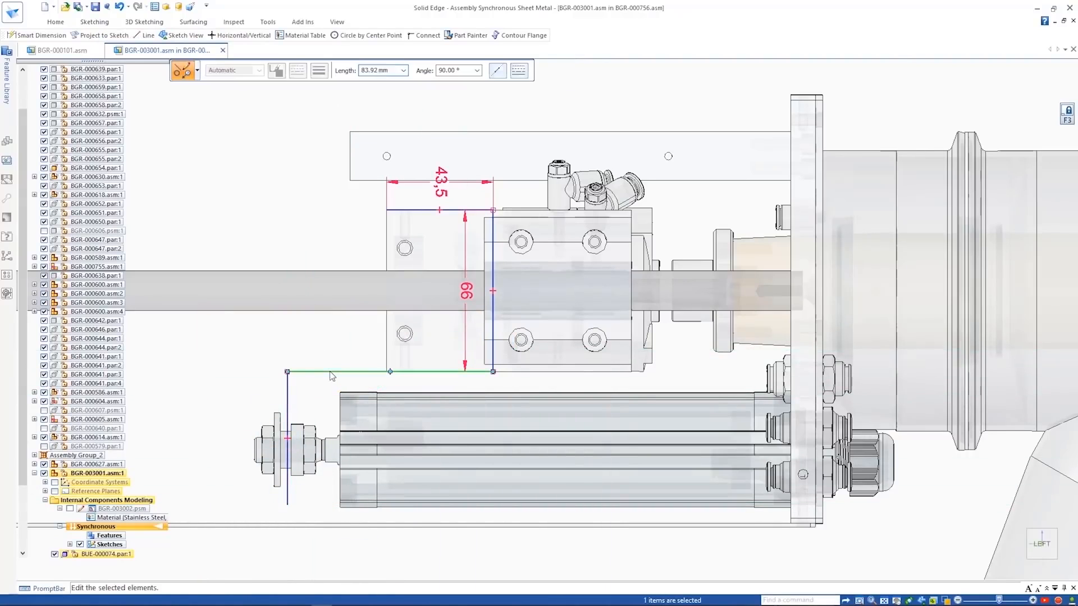
key("d")
left_click(352, 372)
left_click(355, 385)
type("85")
key("Return")
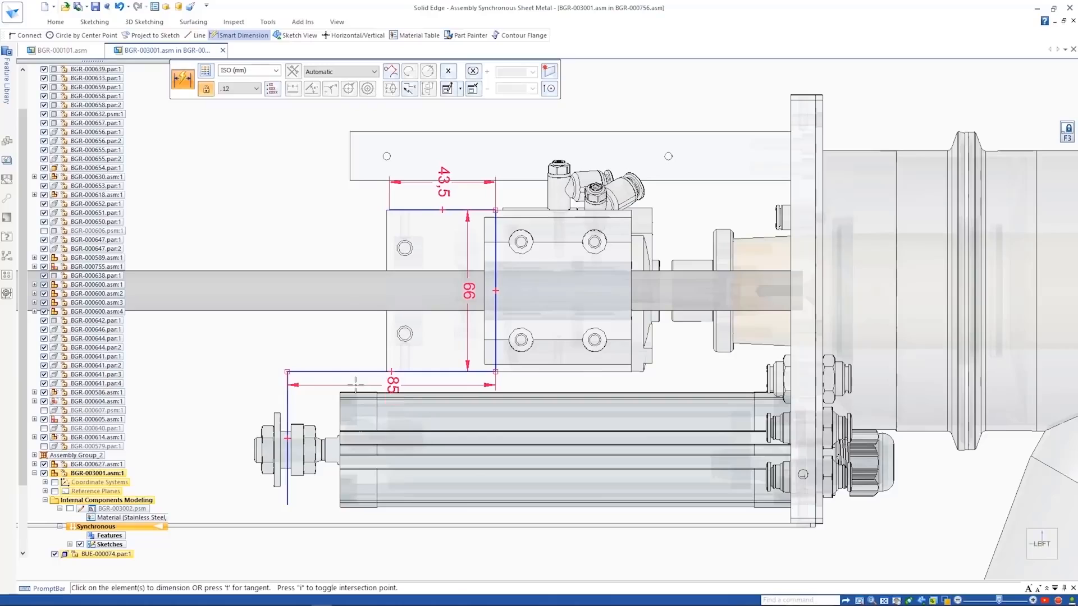
left_click(287, 397)
left_click(239, 408)
type("47")
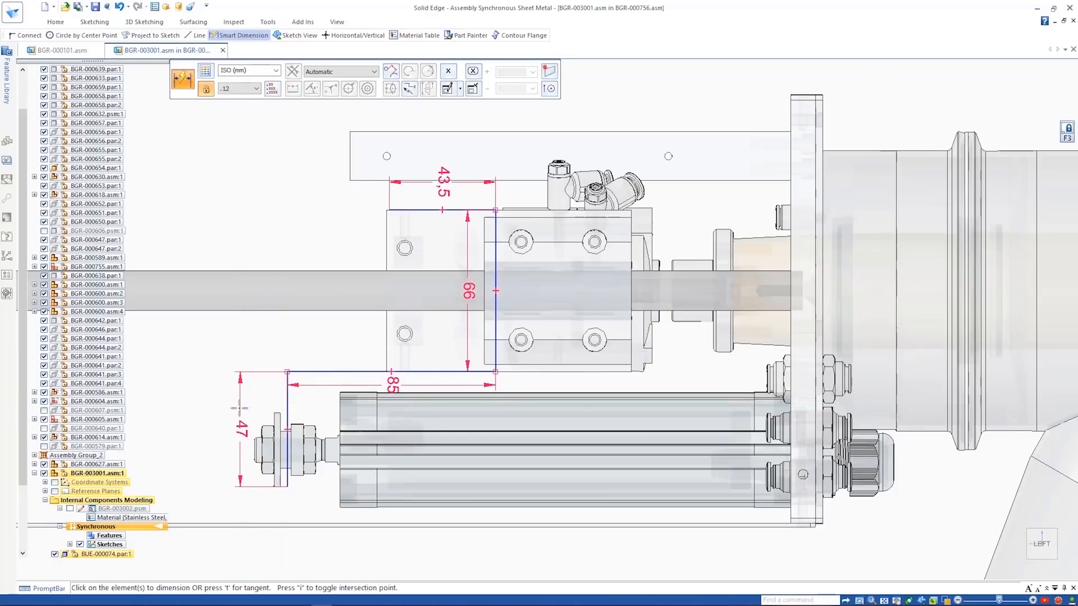
- Constrain the profile's upper end point to the edge of the adjoining mounting block
key("Escape")
left_click(388, 211)
left_click(401, 183)
left_click(389, 210)
left_click(386, 213)
key("Escape")
- Form the bracket body from the profile as flanged sheet metal and round its outer corners
right_click_drag(369, 211, 360, 228)
right_click(530, 373)
key("shift")
left_click(547, 377)
right_click(547, 377)
right_click_drag(412, 197, 423, 216)
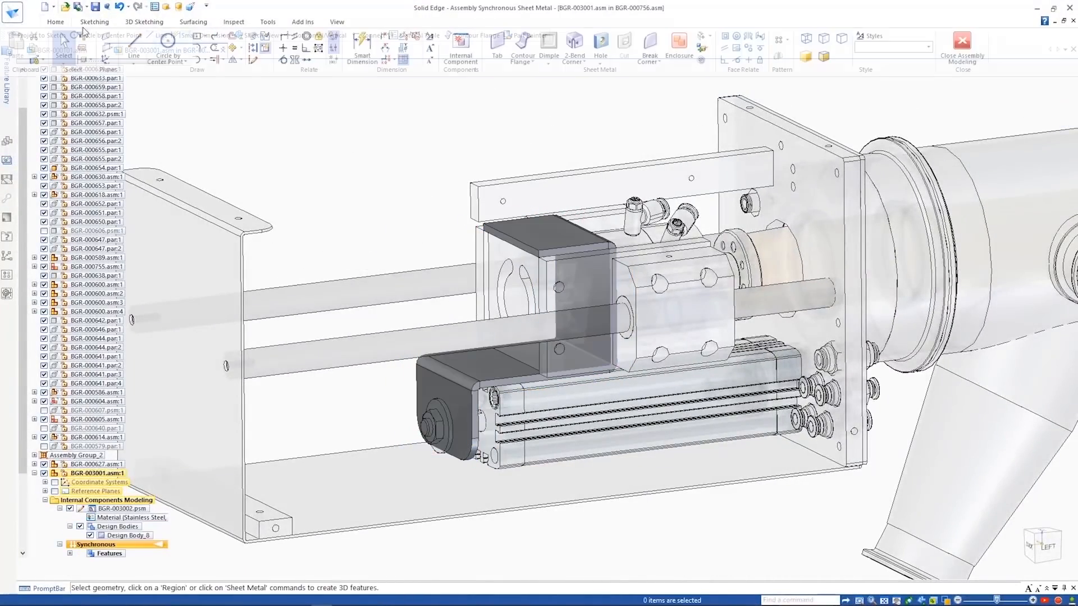
key("Return")
key("Escape")
- Sketch a small circle by the rod nut and a 25 mm diameter circle above the bracket's front flange
right_click_drag(353, 173, 402, 175)
left_click(451, 388)
left_click(426, 425)
right_click_drag(411, 222, 445, 256)
left_click(444, 310)
type("25")
key("Return")
key("Escape")
- Cut both circles through the bracket's front flange and rear wall
middle_click_drag(426, 199, 469, 208)
scroll(438, 348, "up", 4)
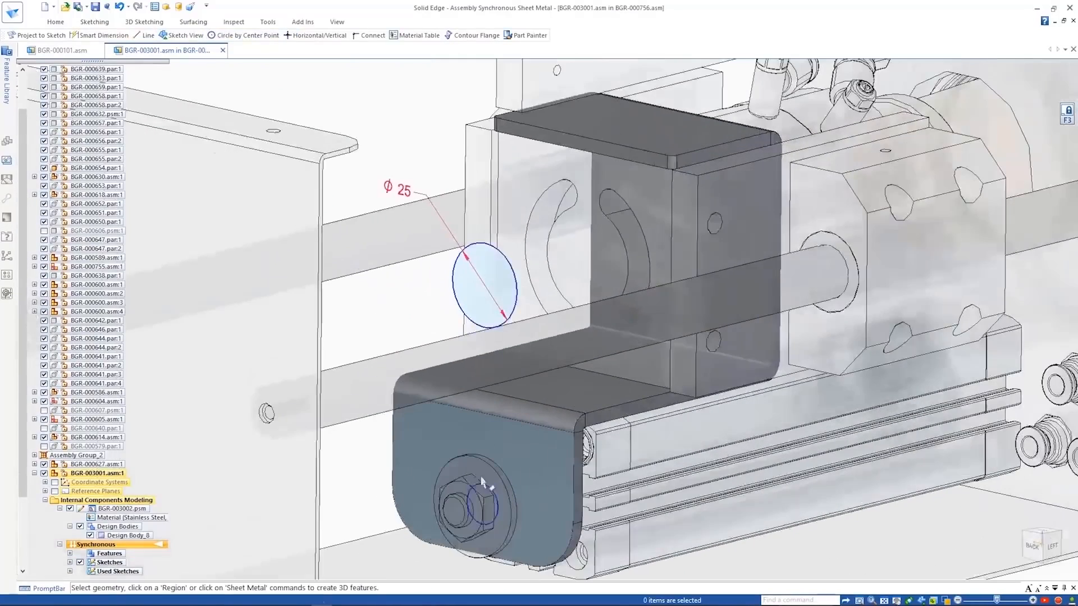
left_click(492, 516)
left_click(501, 311)
left_click(410, 306)
right_click(411, 306)
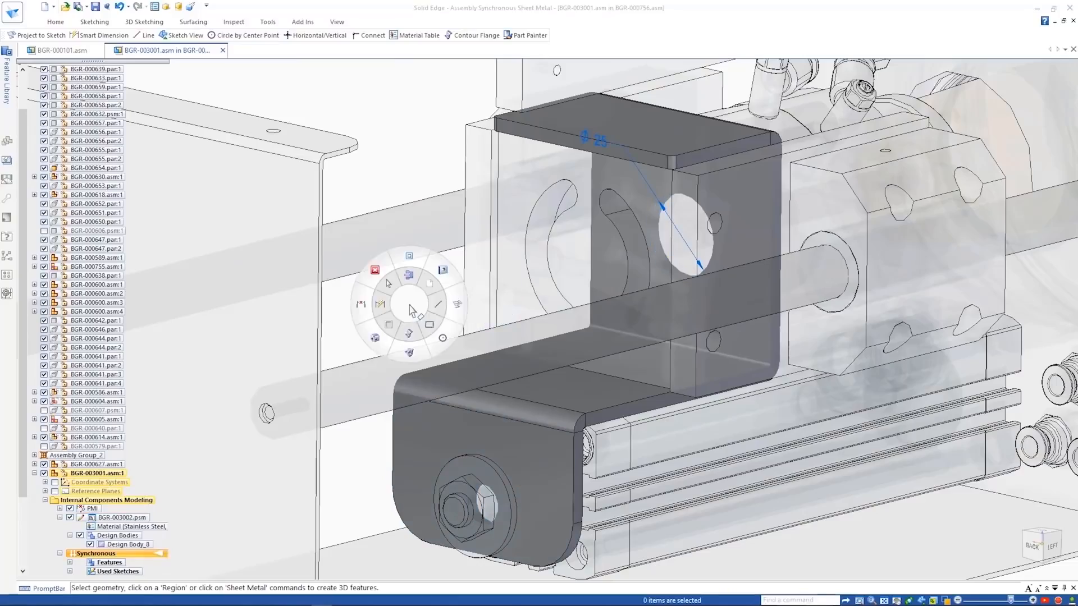
- Sketch two small circles near the free corners of the bracket's upper flange
right_click_drag(410, 308, 459, 310)
left_click(680, 130)
middle_click_drag(656, 123, 686, 224)
left_click(695, 443)
left_click(521, 290)
key("Escape")
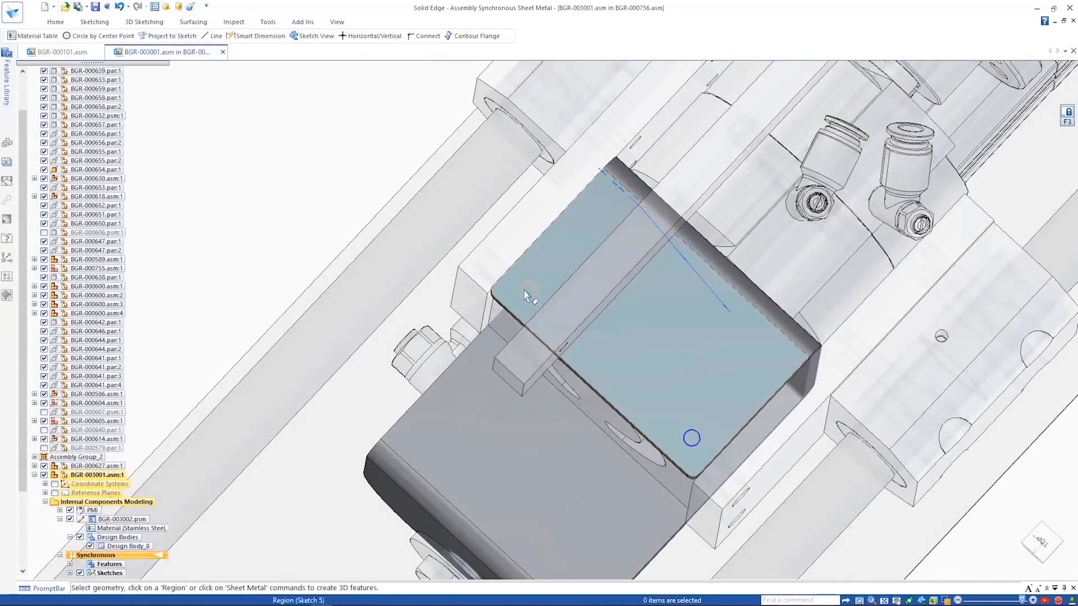
- Cut the two small circles through the bracket's upper flange as holes
scroll(536, 360, "up", 4)
left_click(513, 233)
left_click(807, 488)
middle_click_drag(595, 376, 572, 253)
left_click(517, 246)
left_click(527, 308)
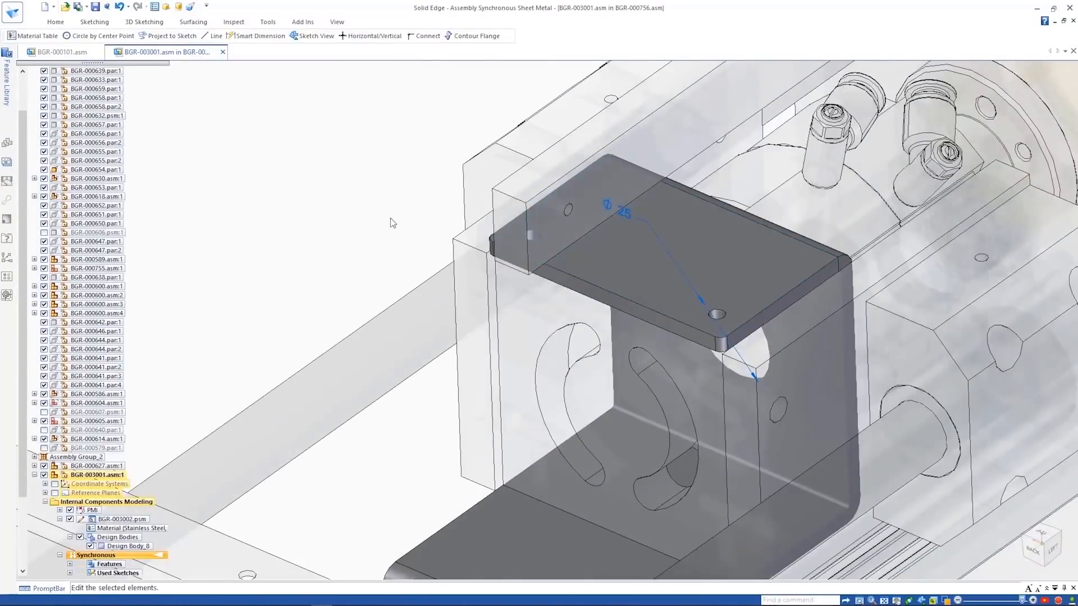
left_click(389, 218)
- Open the bracket's material table, view its gage properties and apply them to the model
scroll(389, 218, "down", 5)
left_click_drag(26, 331, 28, 418)
right_click(129, 439)
left_click(188, 393)
left_click(314, 51)
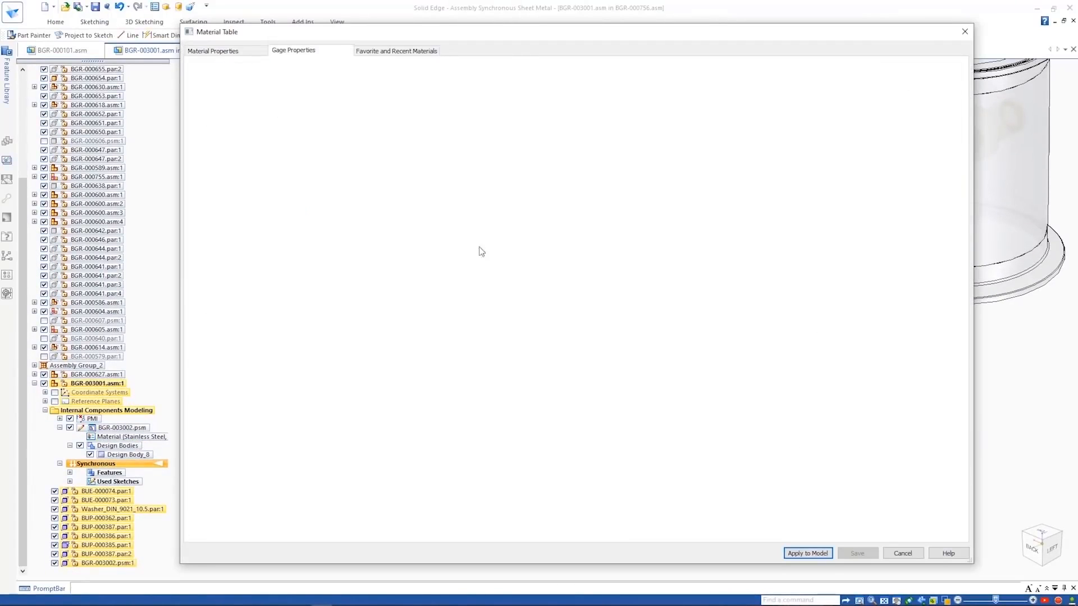
left_click(808, 553)
- Expand the bracket's feature list and paint the bracket body with the Part Painter
left_click_drag(23, 417, 27, 471)
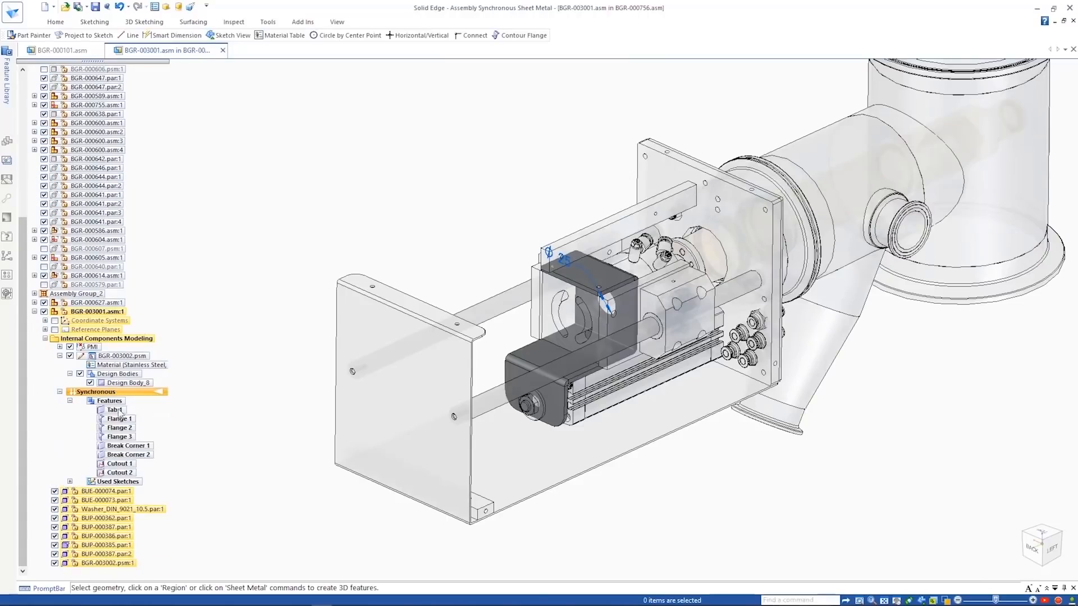
left_click(335, 23)
left_click(416, 56)
left_click(595, 276)
key("Escape")
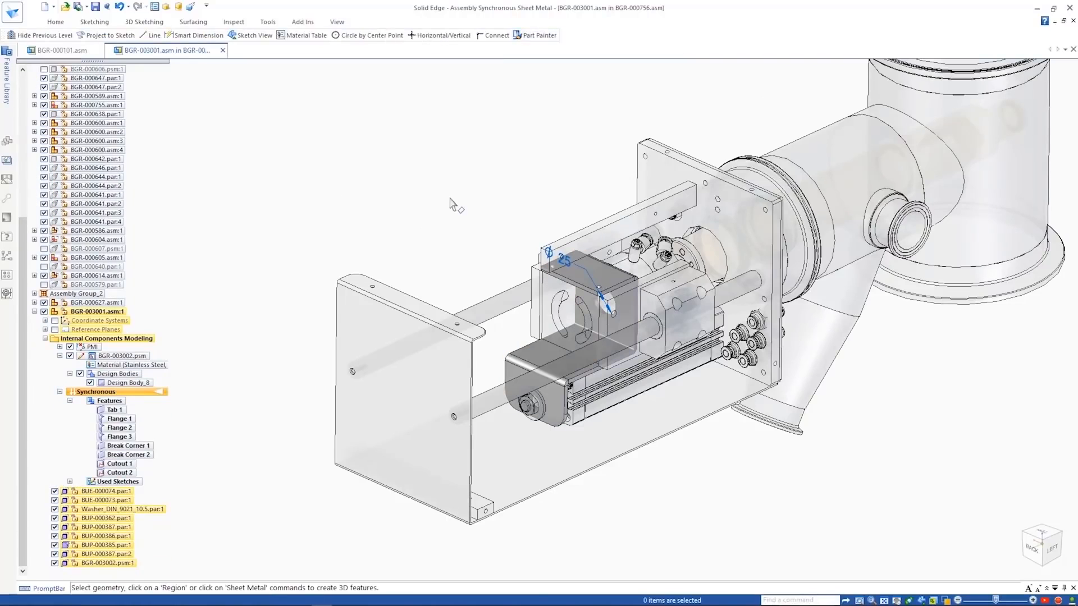
- Close assembly modeling and relate the bracket to the currently shown parts with the Relationship Assistant, accepting the proposed relationships
left_click(56, 22)
left_click(965, 46)
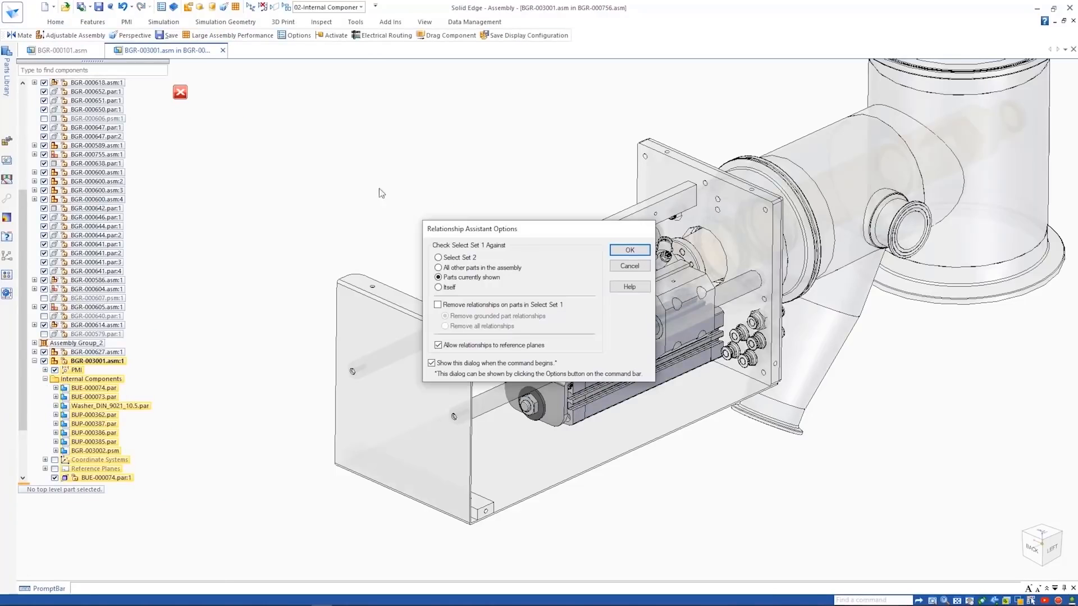
left_click(629, 249)
left_click(583, 285)
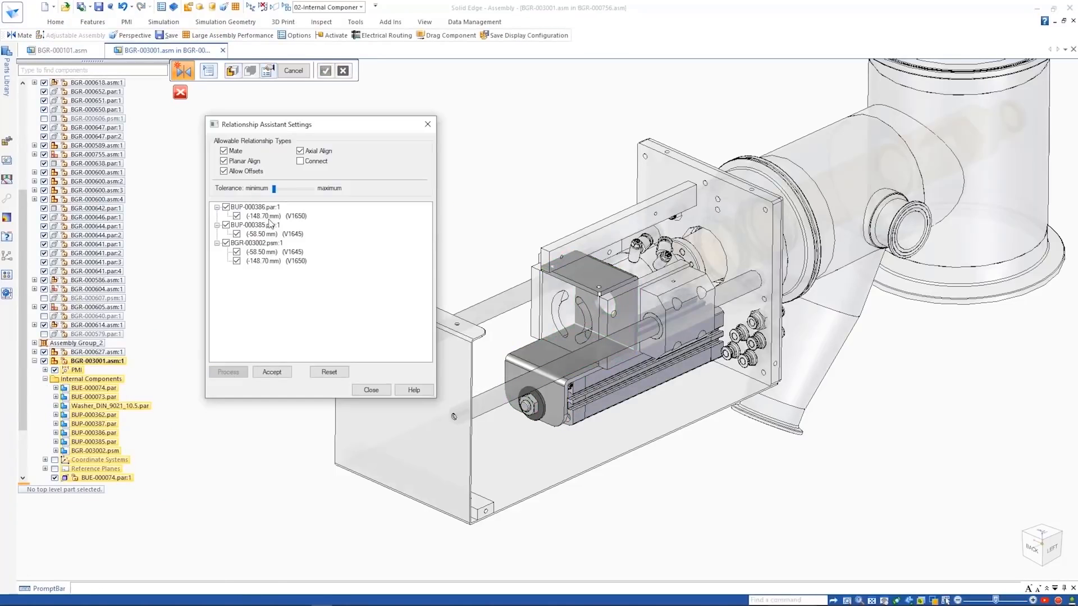
left_click(273, 373)
right_click(344, 175)
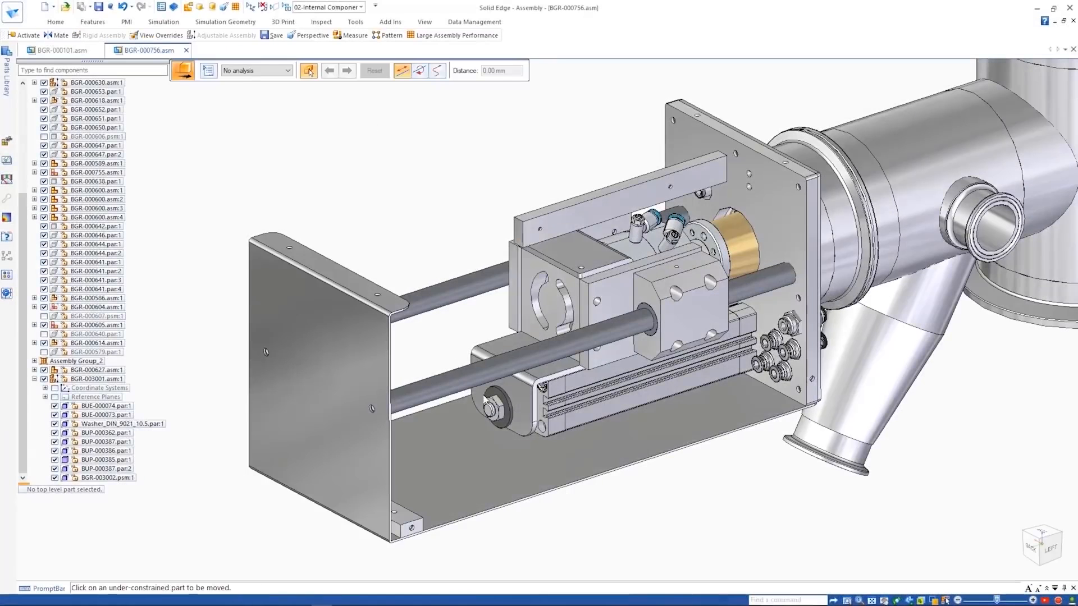
- Test the motion of the cylinder and bracket with the Drag Component command
left_click_drag(501, 426, 511, 422)
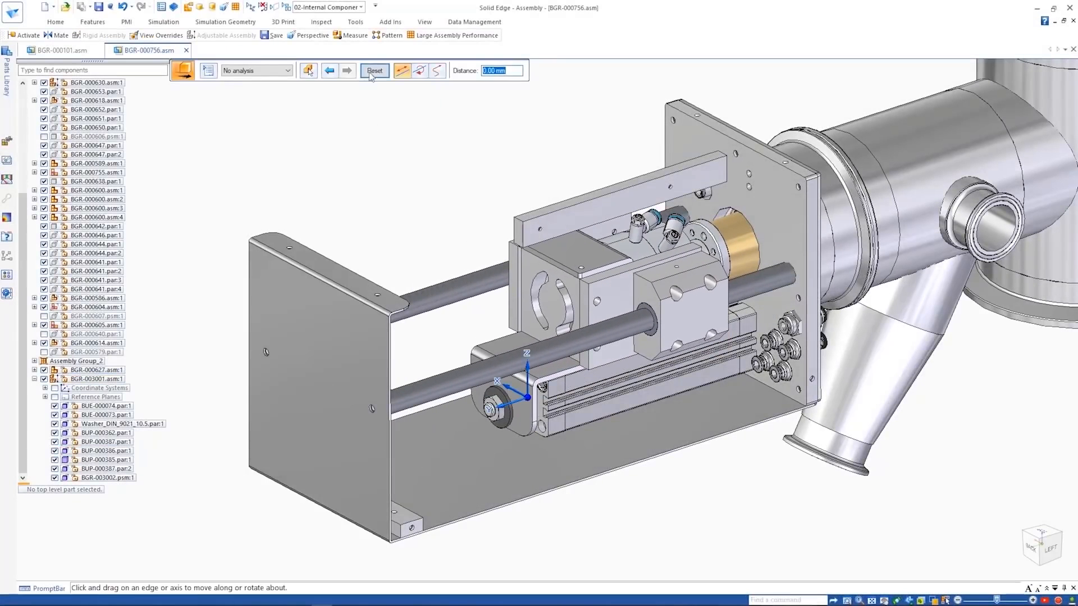
key("Escape")
- Find BGR-000652.par in the assembly and open it in its own window
left_click(143, 71)
type("BGR")
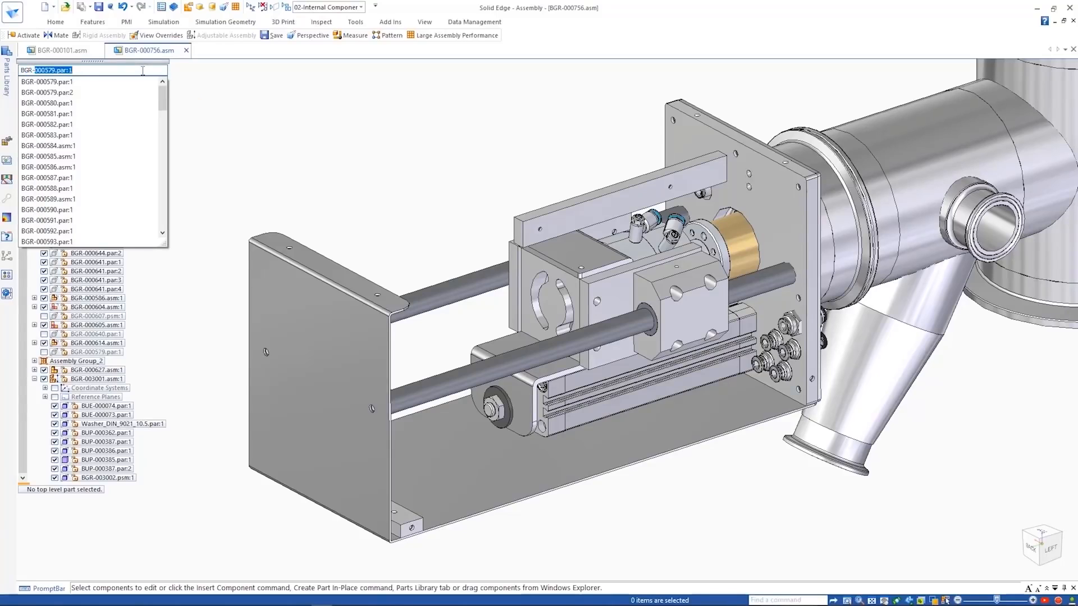
type("-000652")
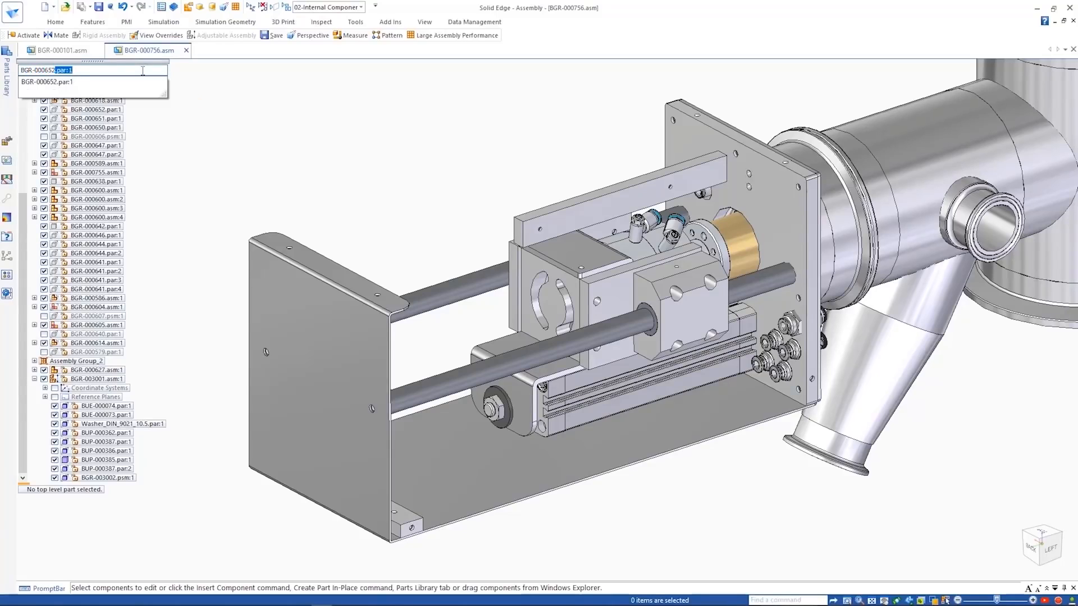
key("Return")
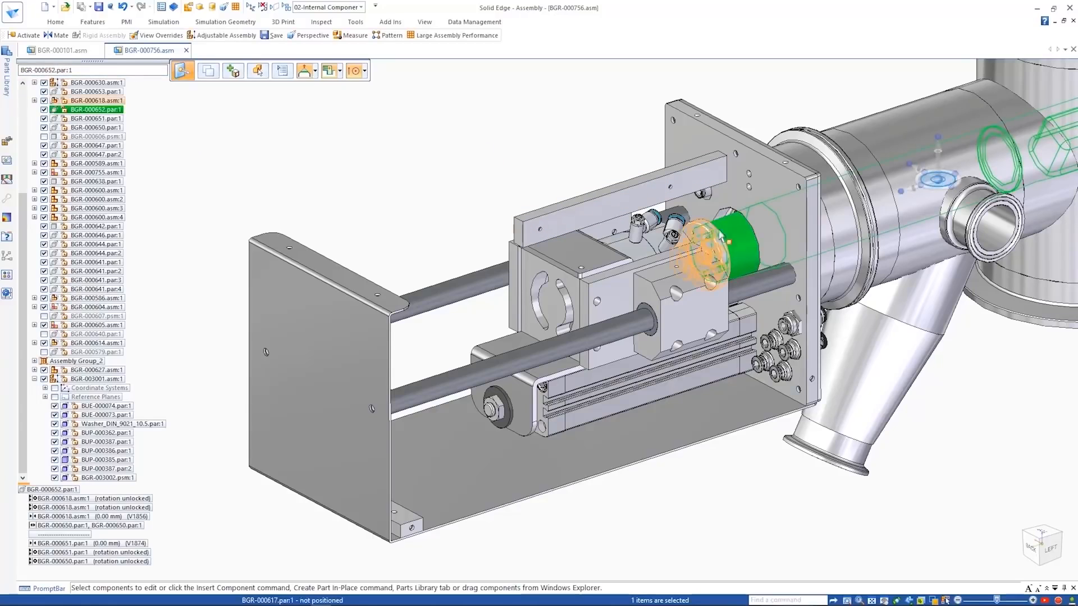
right_click(512, 178)
left_click(541, 342)
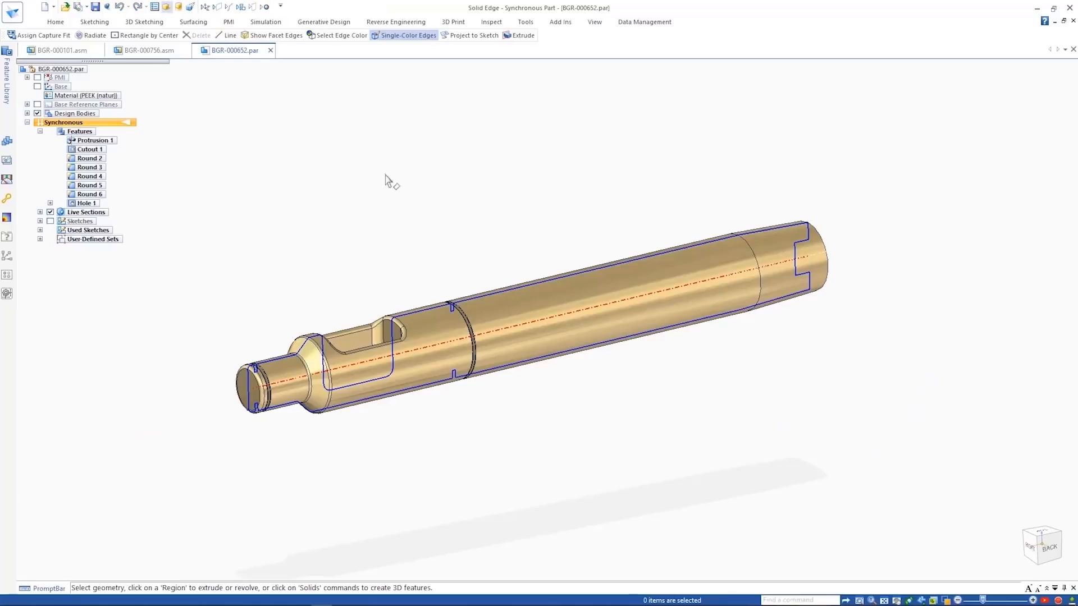
- Start Radiate on the shaft and select the coaxial faces of the slotted end, excluding the long cylindrical and tapered section
left_click(55, 23)
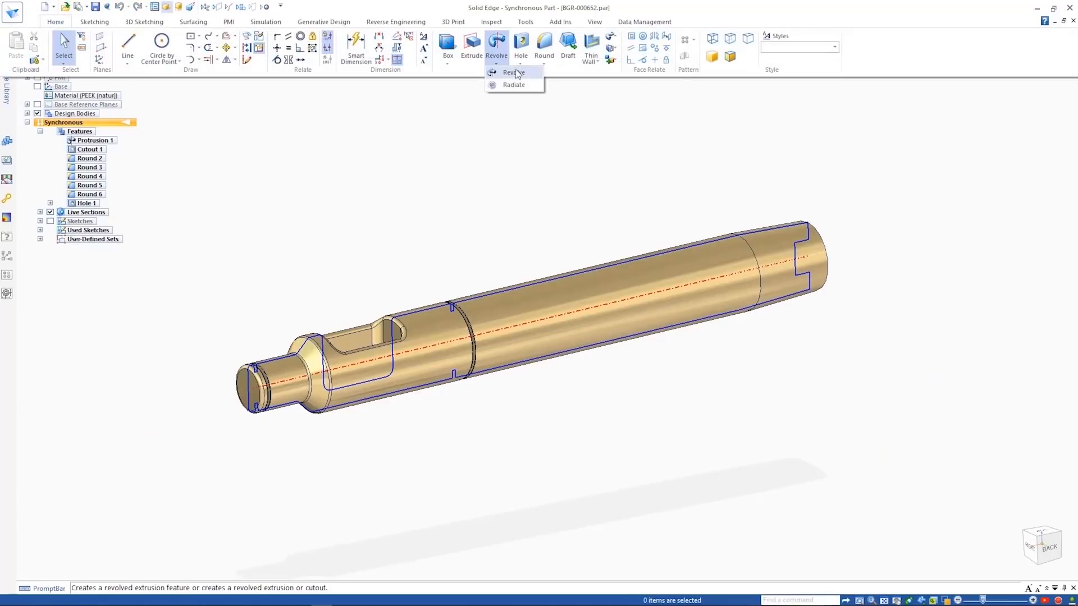
left_click(513, 86)
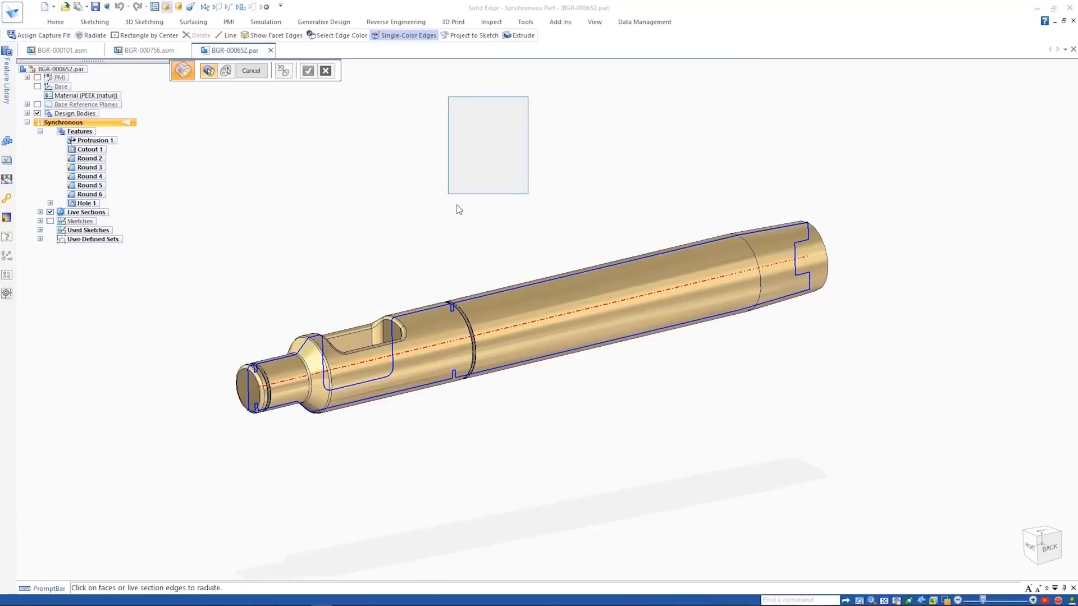
left_click(428, 321)
left_click(284, 70)
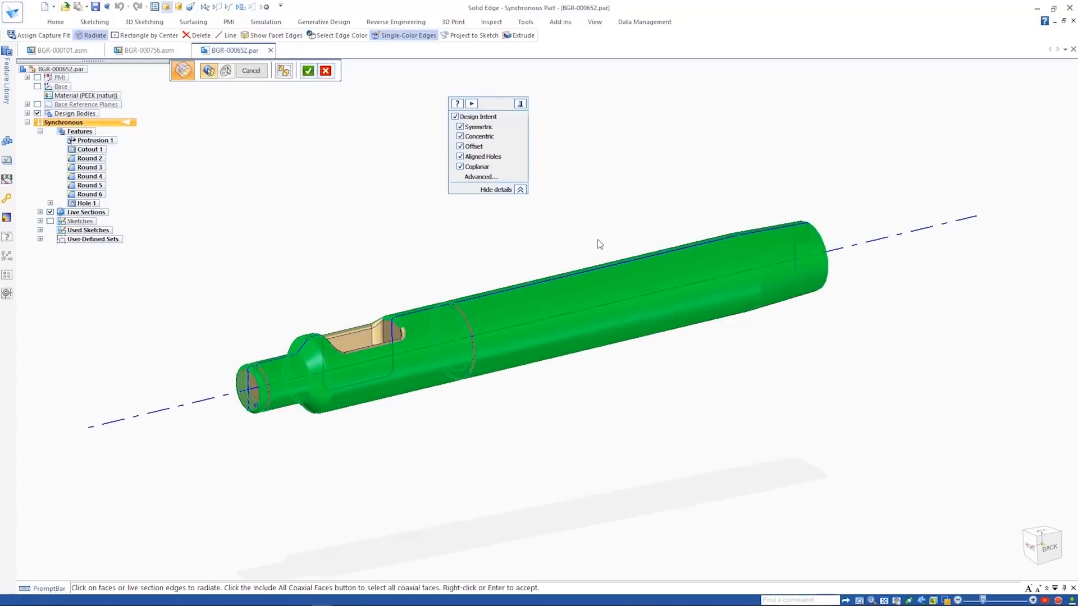
left_click(618, 284)
left_click(790, 252)
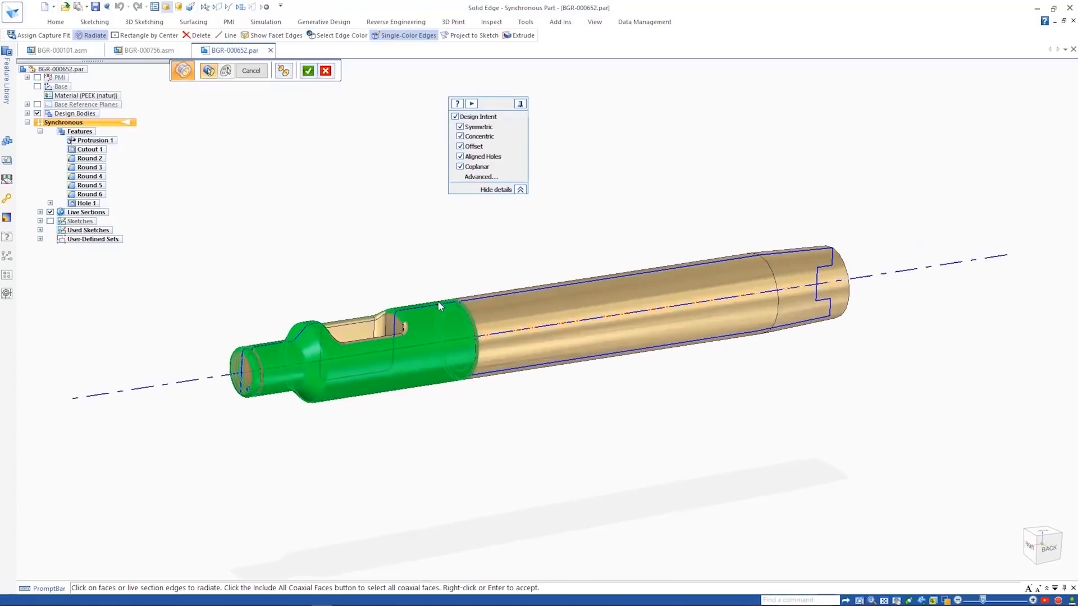
scroll(438, 301, "up", 5)
scroll(425, 284, "down", 5)
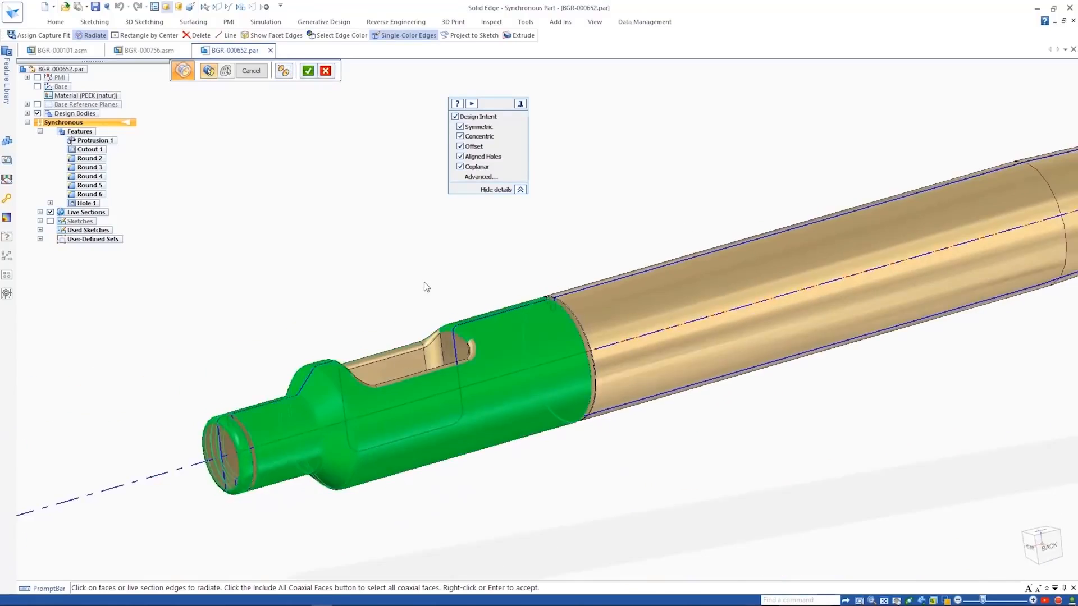
- Try radiating the slotted end's selected faces by about 1.68 mm and return to the face selection
right_click(382, 259)
left_click(471, 314)
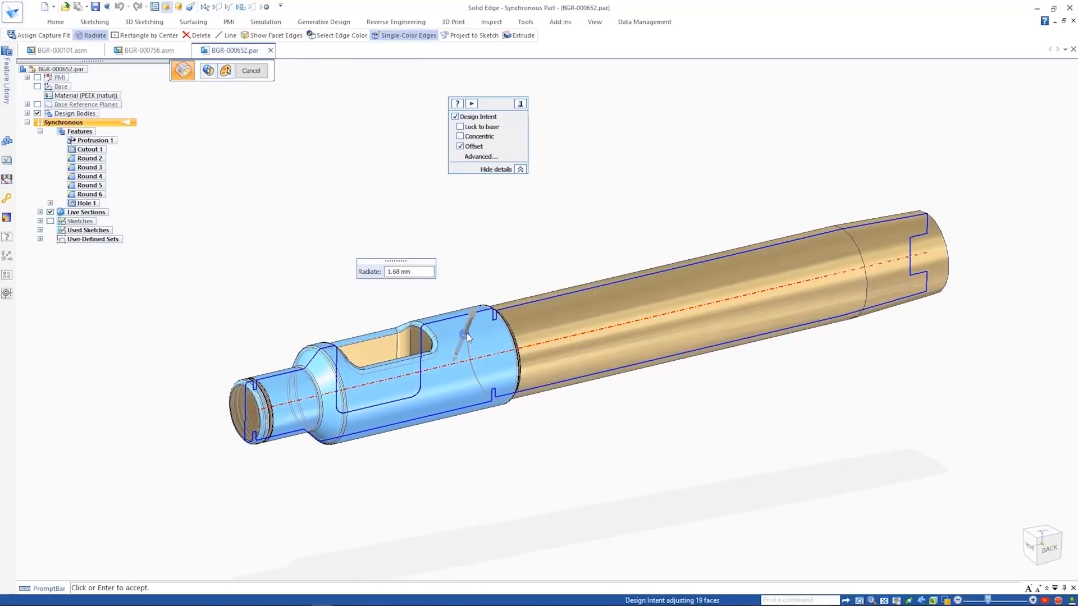
left_click(211, 71)
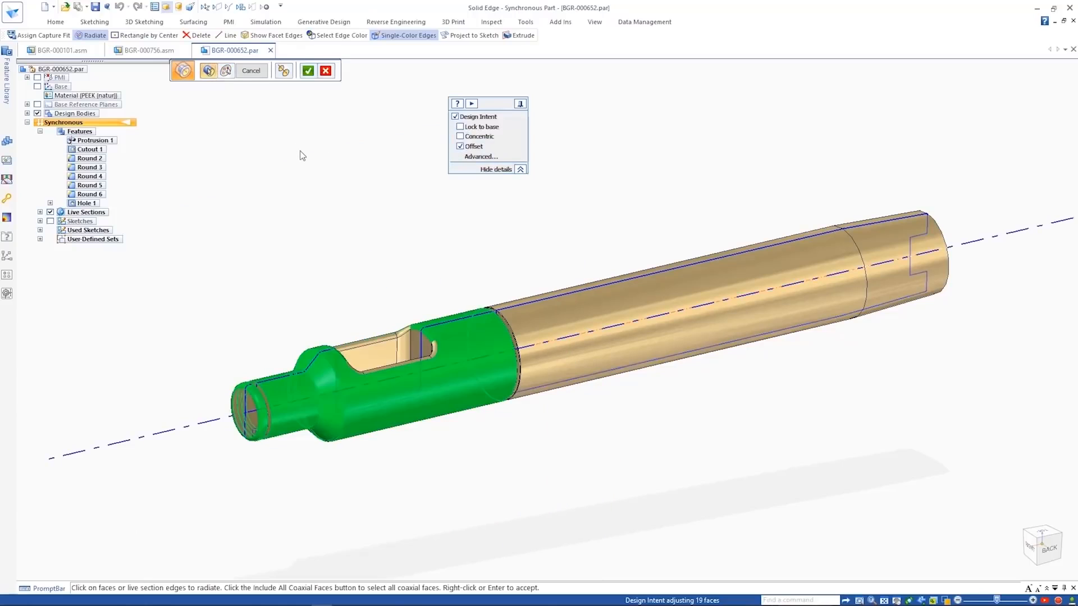
- Accept the slotted end's face selection and radiate those coaxial faces freehand with the direction handle
right_click(300, 150)
left_click(226, 73)
left_click(323, 96)
middle_click_drag(362, 216, 383, 289)
left_click(402, 430)
right_click(386, 375)
left_click_drag(375, 419, 427, 407)
middle_click_drag(422, 306, 410, 289)
right_click(396, 282)
right_click(396, 282)
left_click(462, 330)
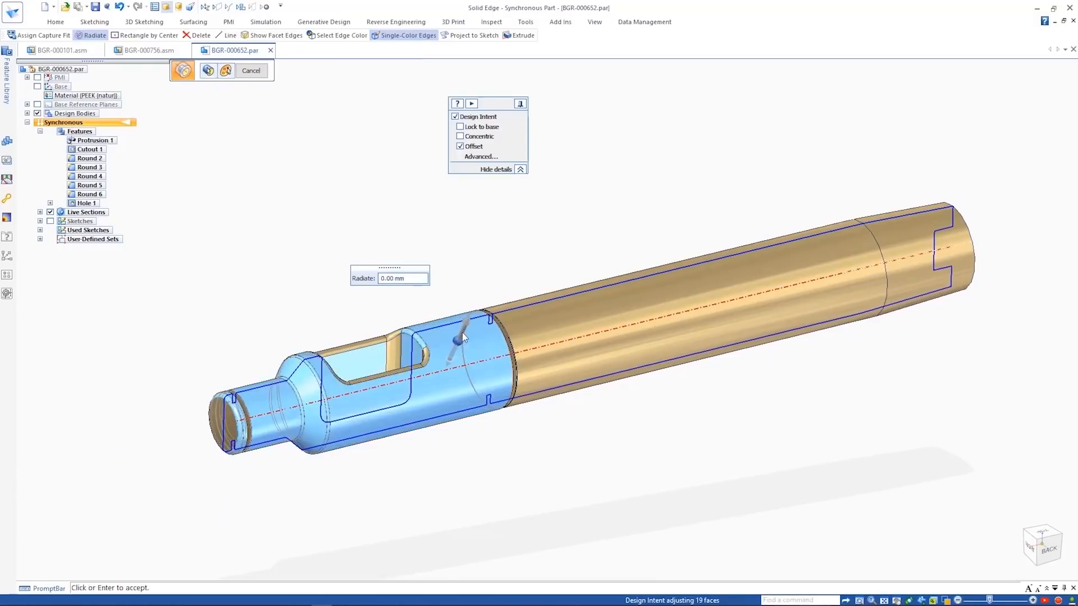
left_click(480, 295)
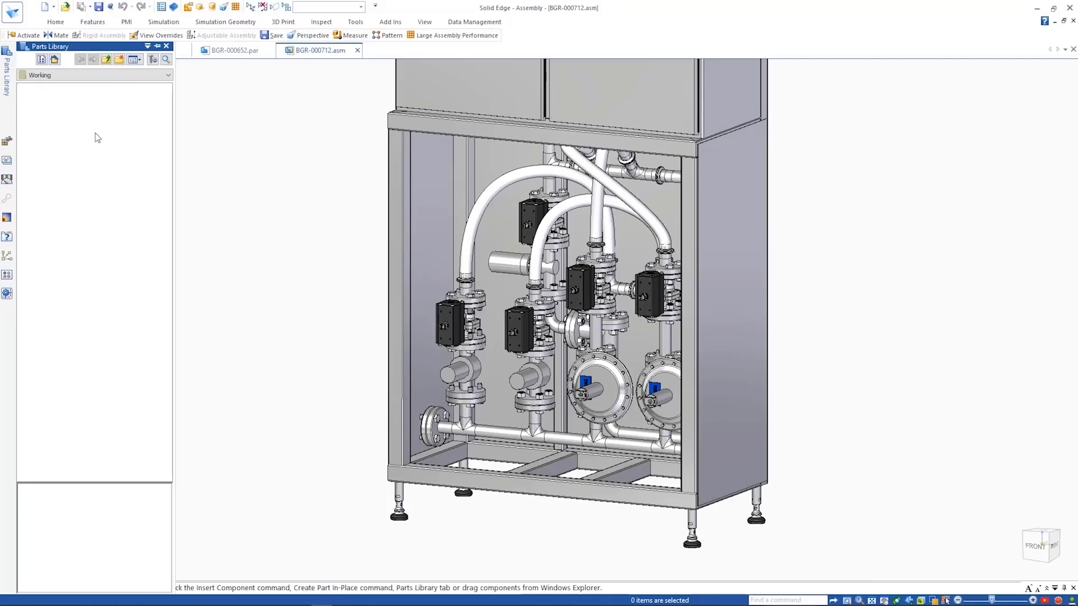
- Find the handwheel BGR-003005.par in the working folder of the Parts Library and open it in its own window
left_click(52, 111)
right_click(55, 112)
left_click(101, 174)
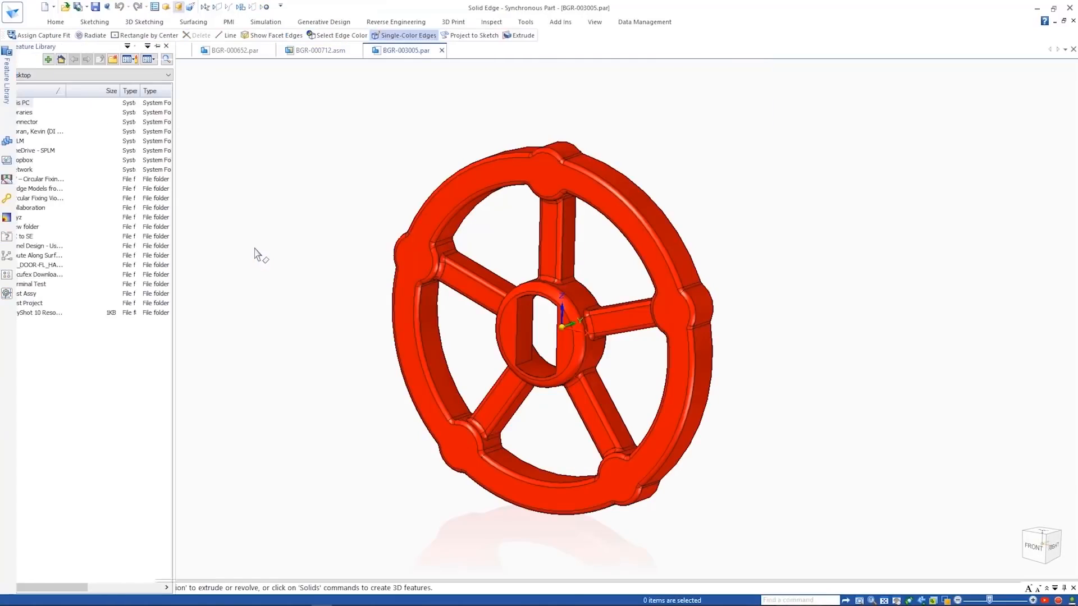
- Add a Planar Align relationship to the handwheel's magnetic Reducing Valve group with Capture Fit
left_click(524, 22)
left_click(489, 47)
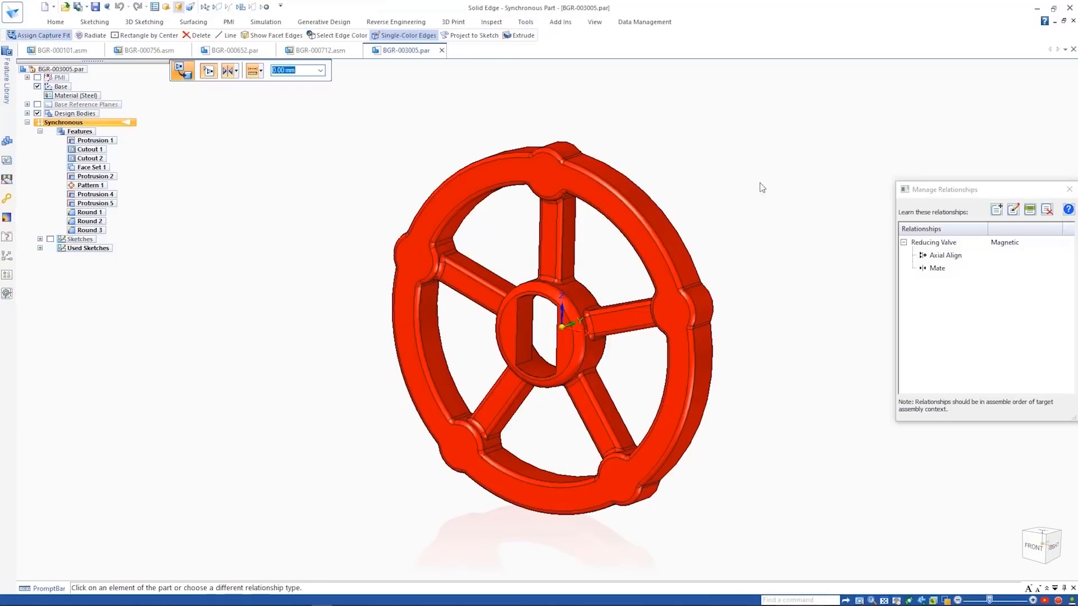
left_click(951, 258)
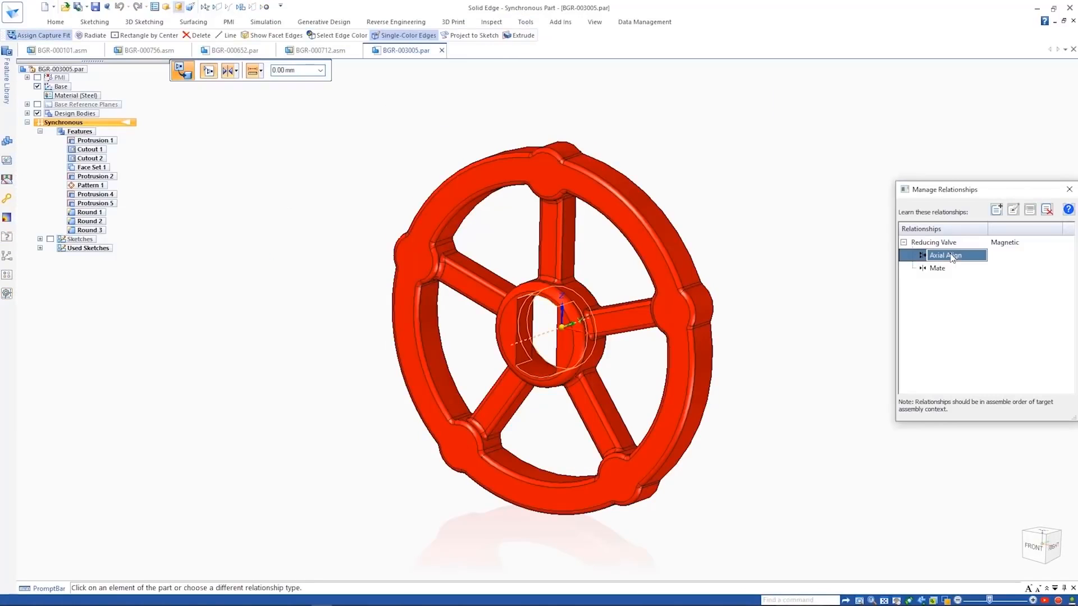
left_click(1013, 211)
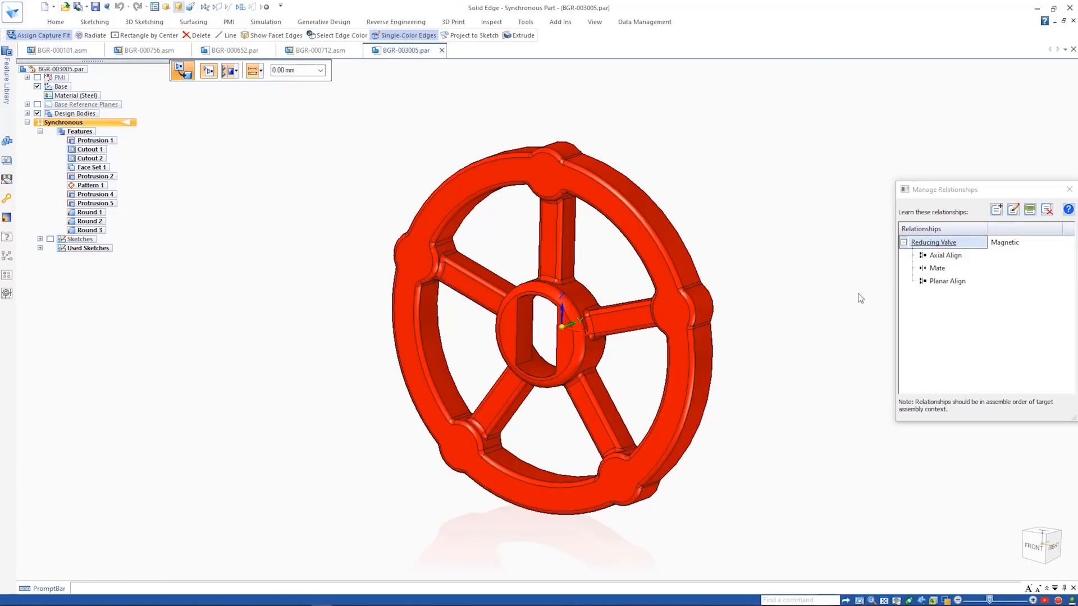
key("Escape")
- Return to BGR-000712.asm and place the handwheel BGR-003005.par on both reducing valves using its captured Reducing Valve relationships
left_click(314, 51)
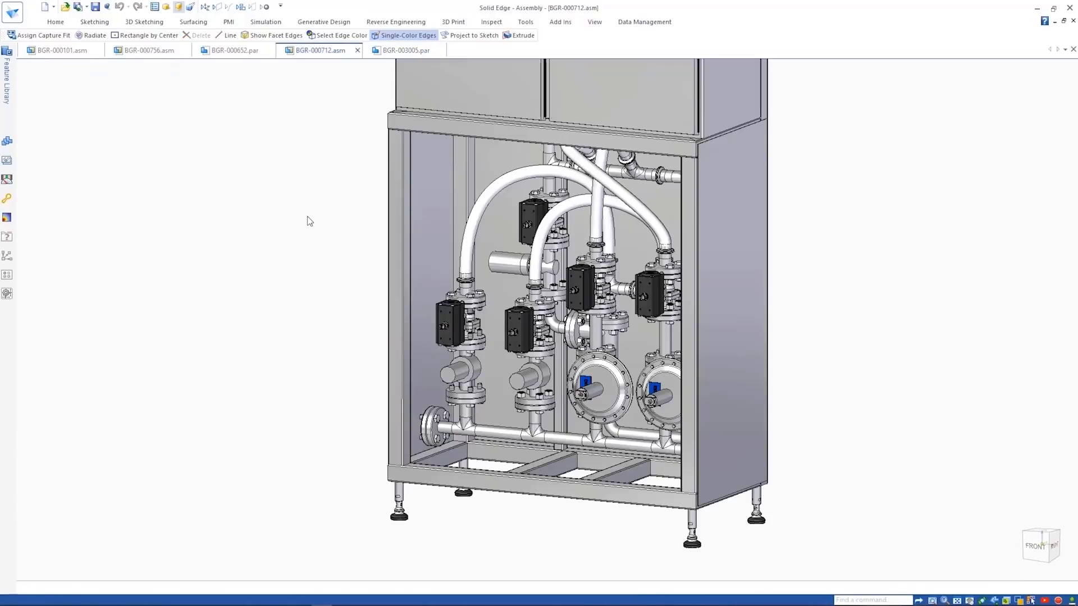
left_click(8, 79)
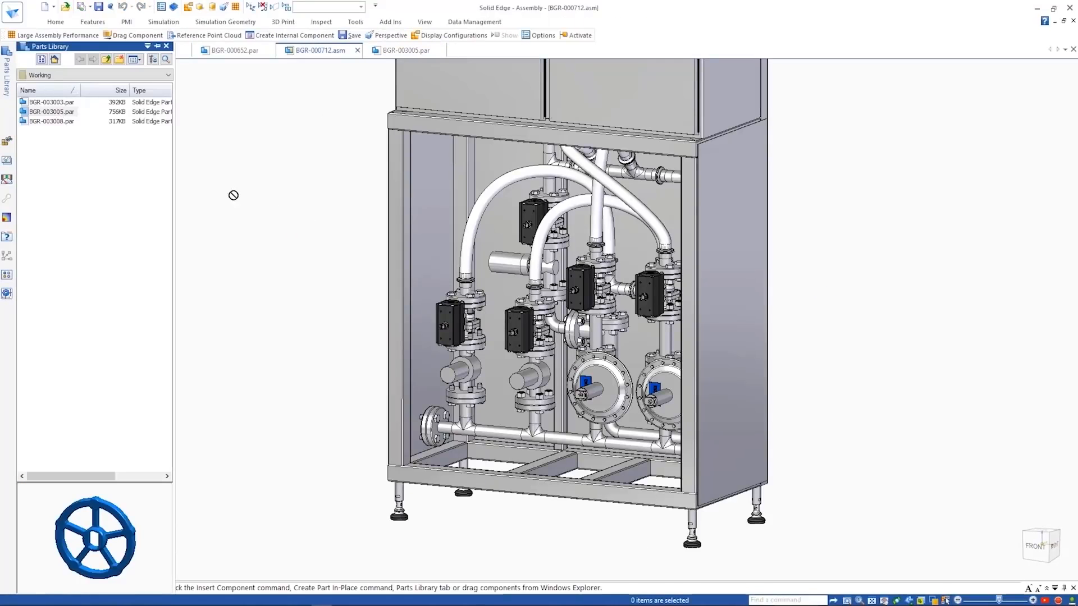
left_click(941, 189)
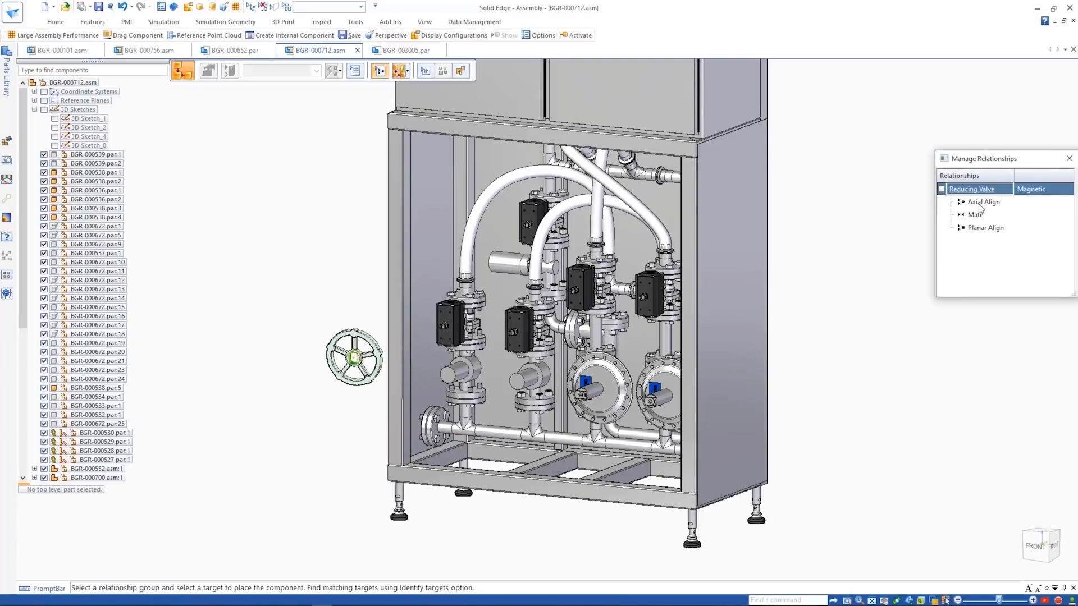
left_click(582, 395)
left_click(649, 399)
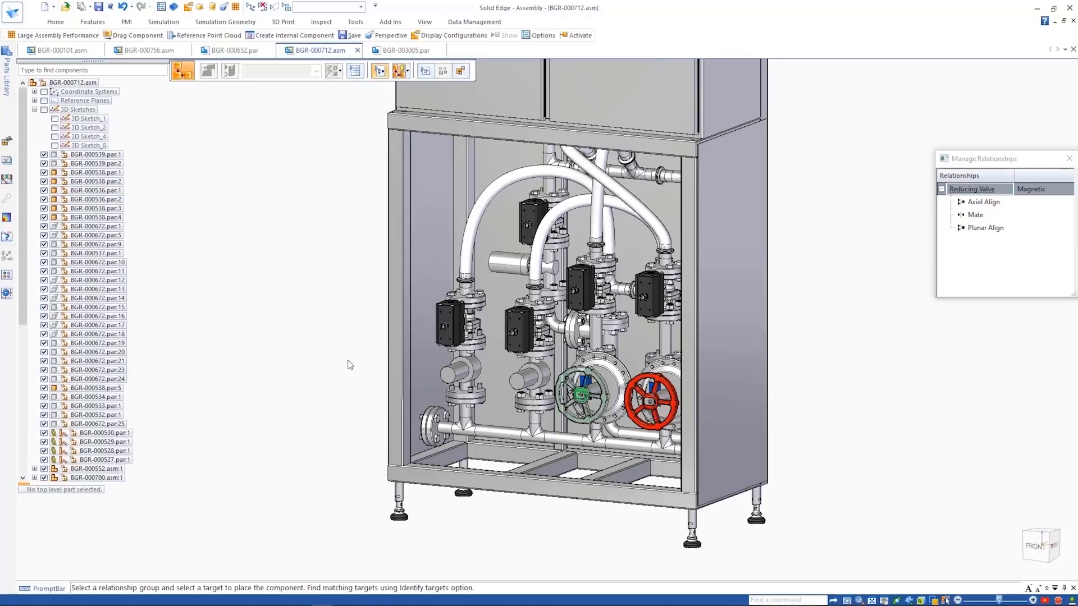
key("Escape")
- Bring the lever BGR-003003.par into the assembly and identify matching targets for its magnetic Valve relationship group
left_click(8, 97)
left_click_drag(51, 102, 324, 328)
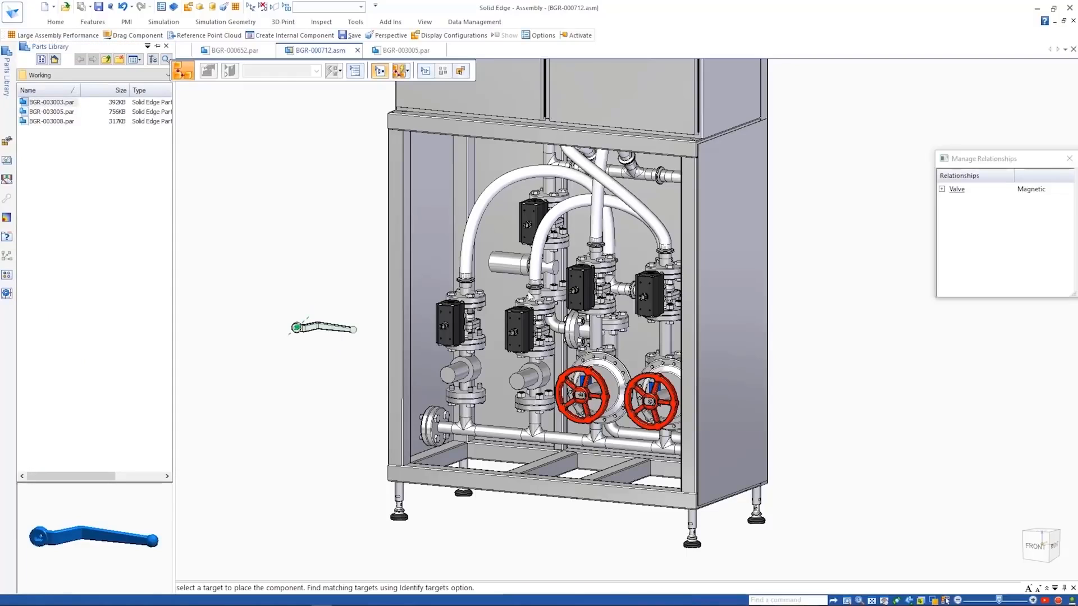
left_click(957, 189)
left_click(425, 71)
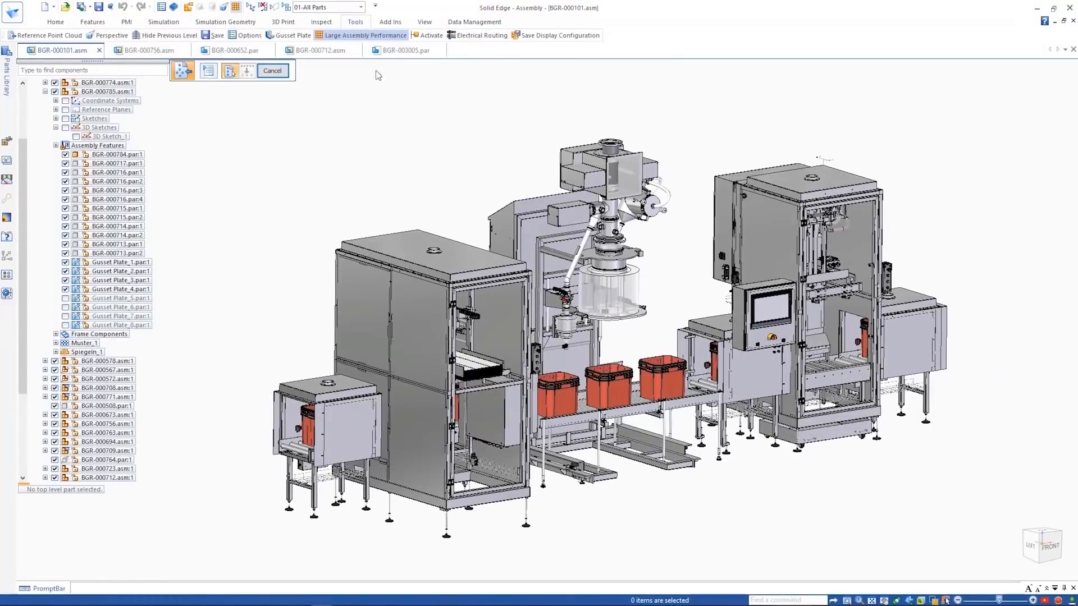
- Reference the point cloud Factory.pts in BGR-000101.asm with Medium density and Automatic point size, choosing the PTS and PTX file type
left_click(730, 354)
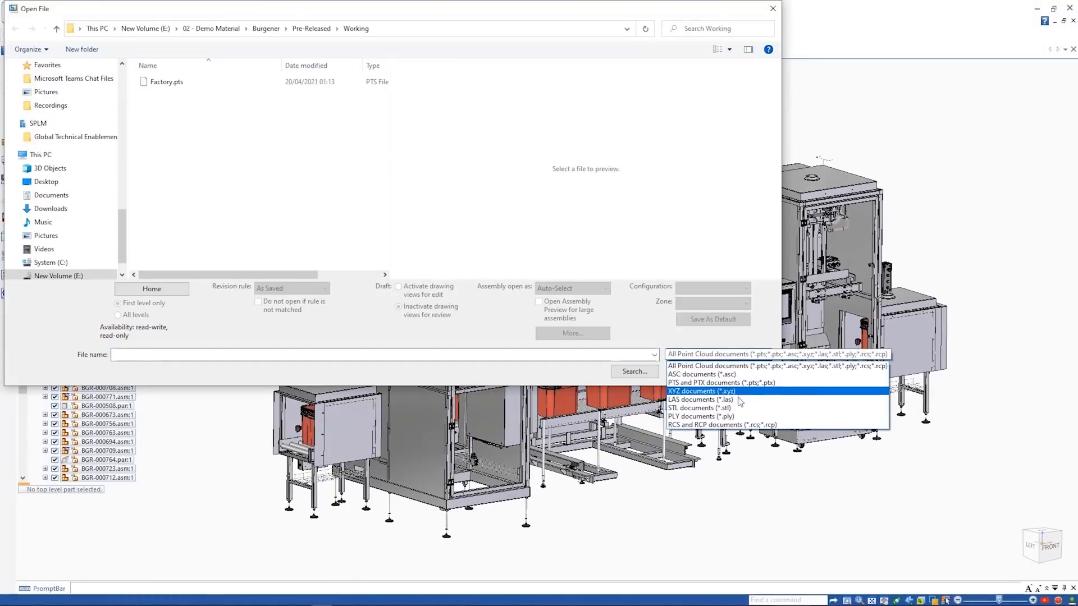
left_click(719, 382)
double_click(314, 82)
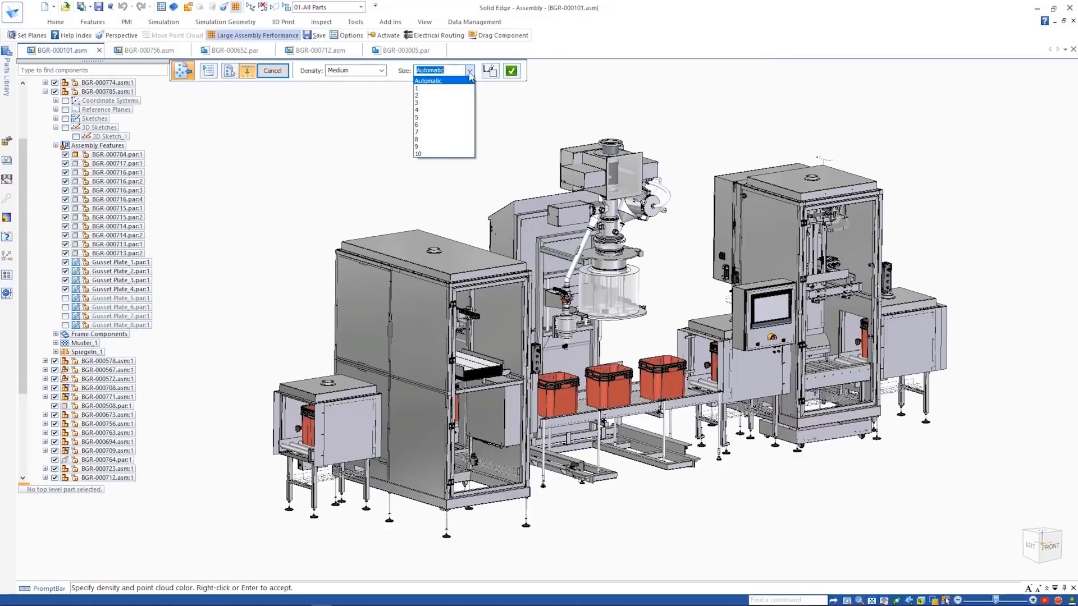
left_click(513, 72)
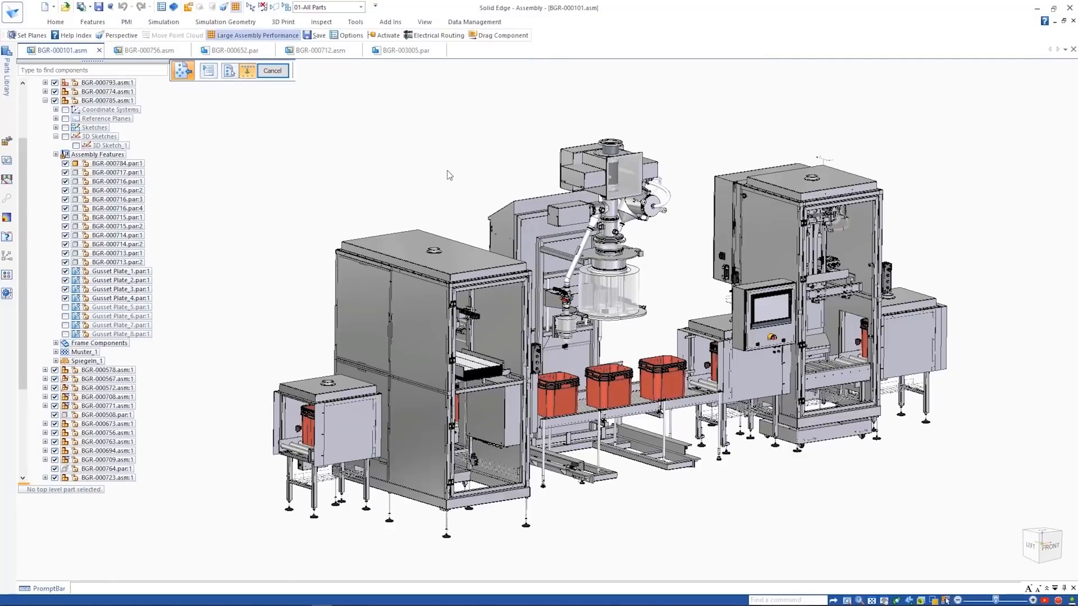
left_click(1042, 547)
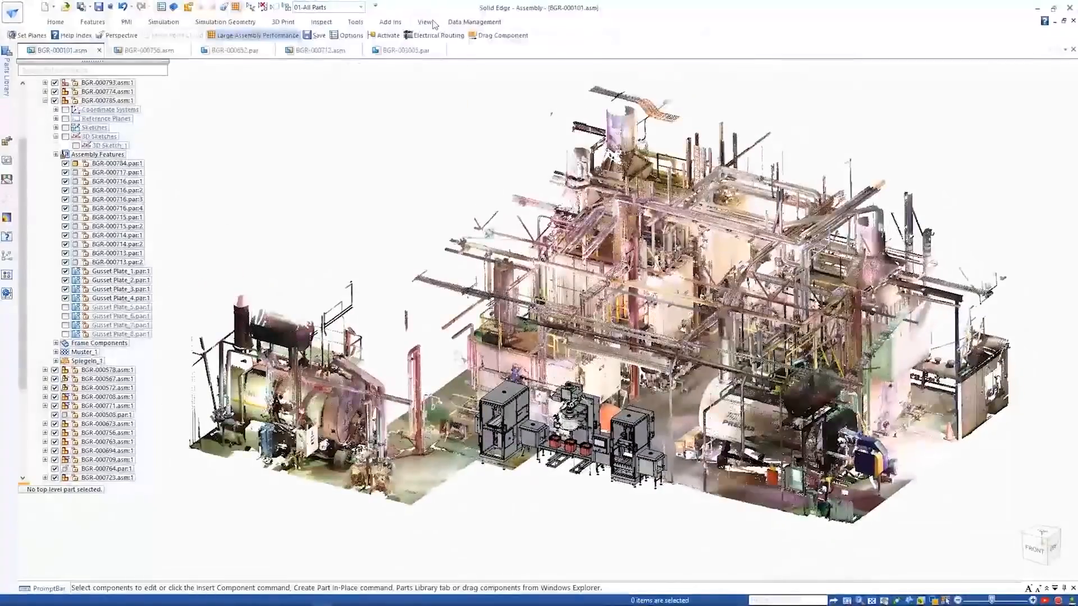
- Clip away the rear of the factory point cloud behind the machine line with the Set Planes command
left_click(430, 22)
left_click(263, 49)
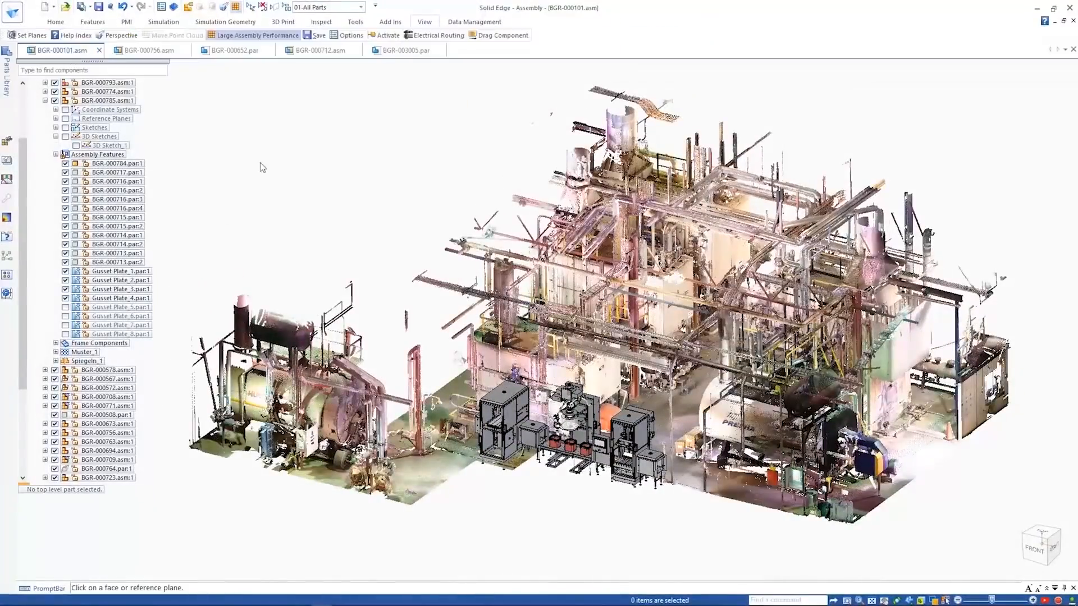
left_click(523, 436)
left_click(623, 364)
left_click(289, 508)
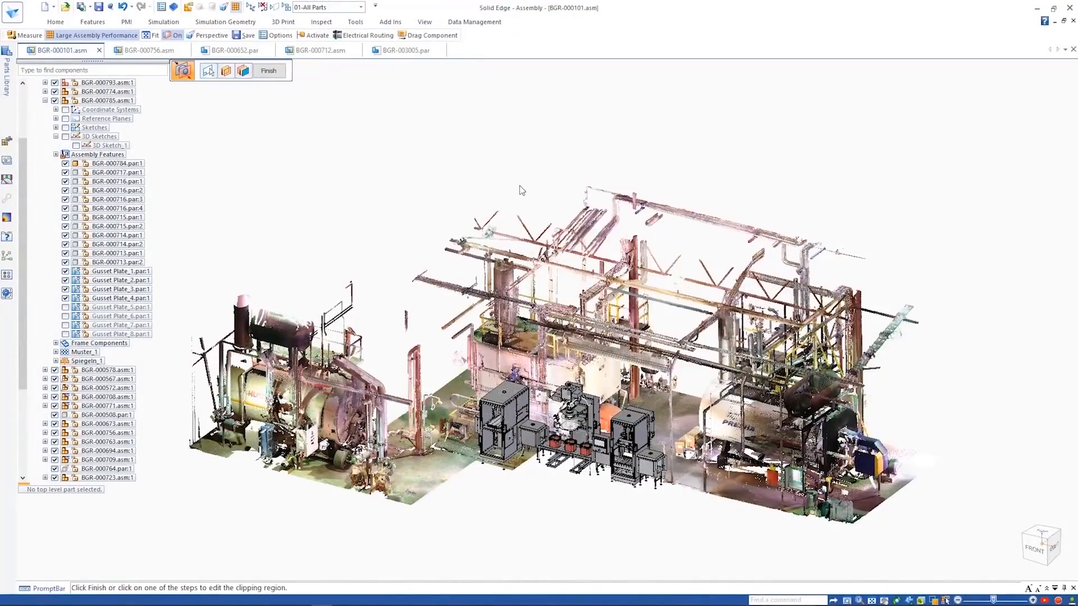
right_click(520, 185)
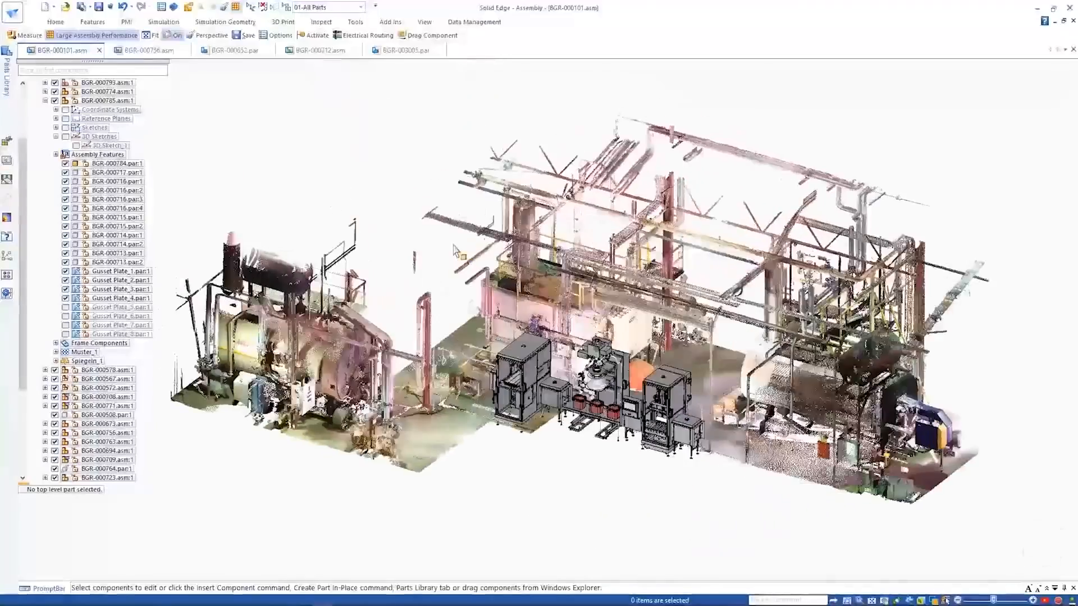
- Switch to the display configuration that shows the storage tank and its overhead connecting pipework
left_click(361, 8)
left_click(333, 39)
left_click(544, 182)
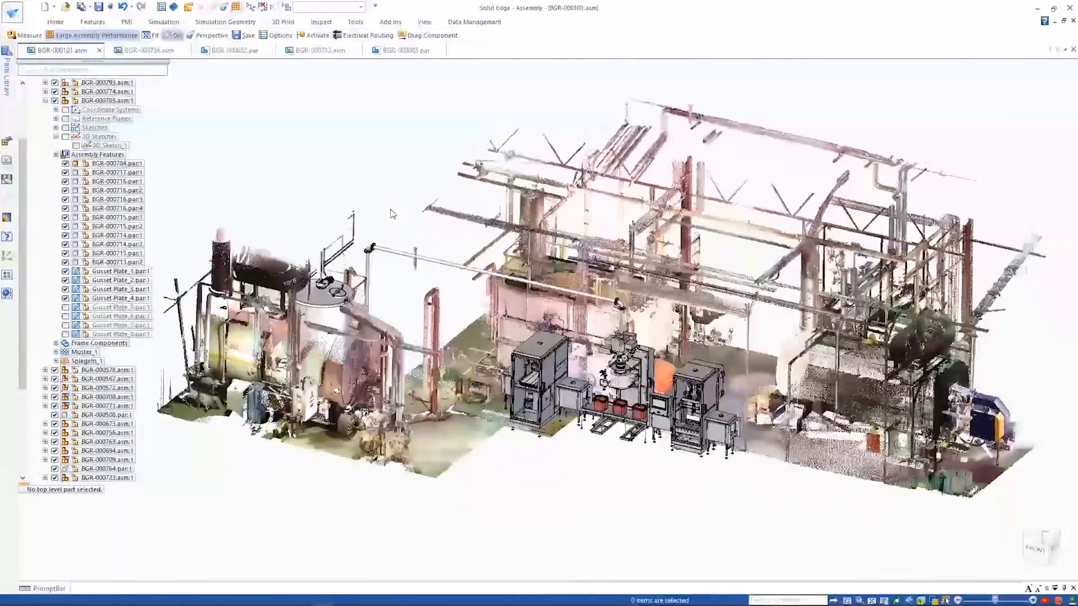
- Set the Base offset V7548 of the tank BGR-000500.asm:1 to 1000 mm
left_click_drag(23, 306, 23, 398)
left_click(92, 469)
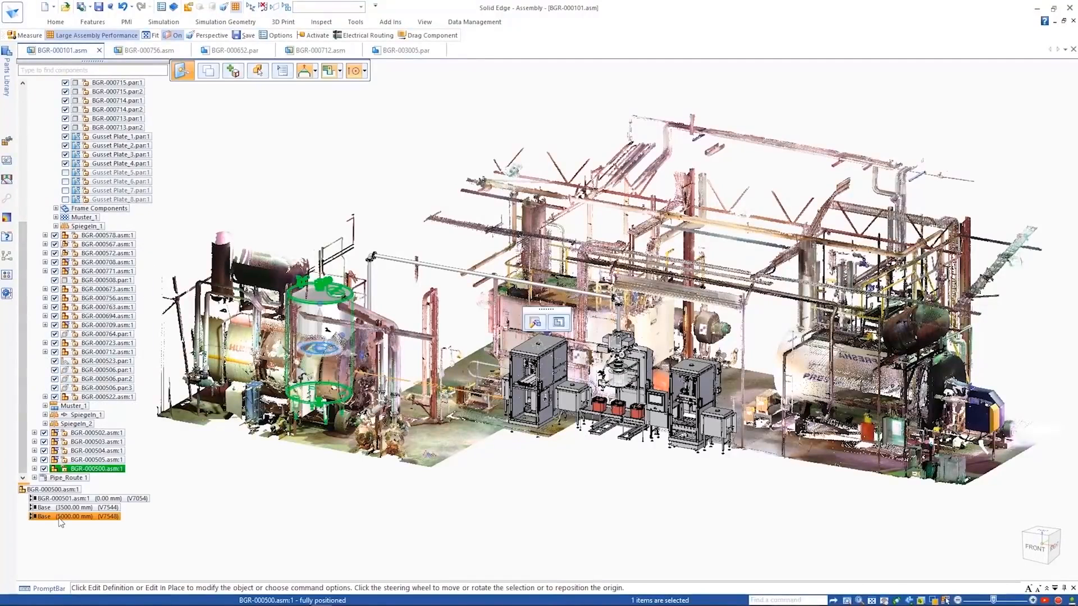
left_click(61, 517)
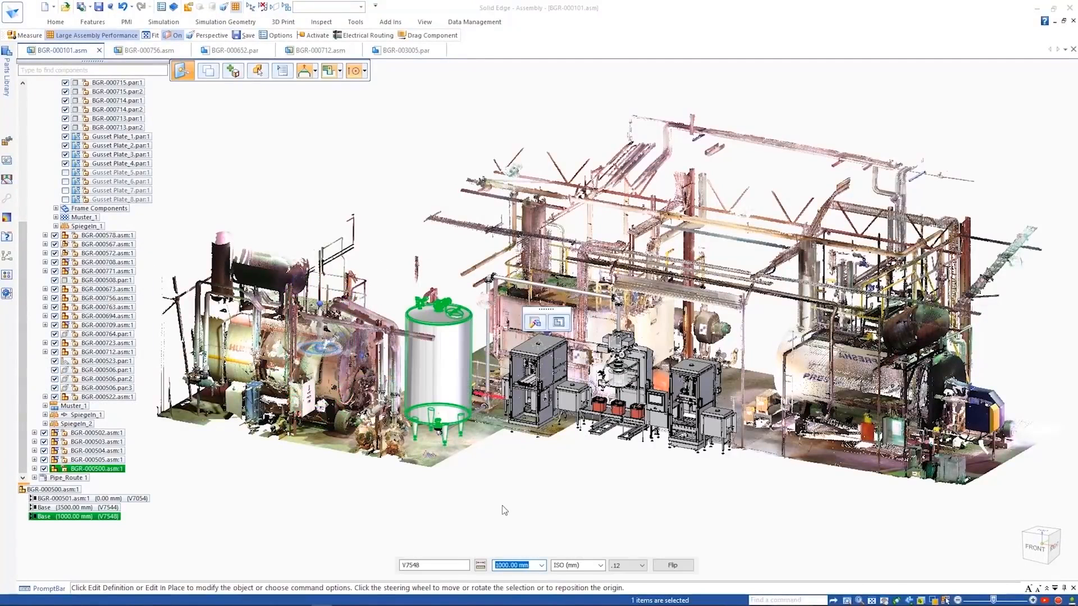
key("Escape")
- Measure the distance from the pipe elbow's flange to the overhead beam in the point cloud, looking from the front
left_click(1035, 548)
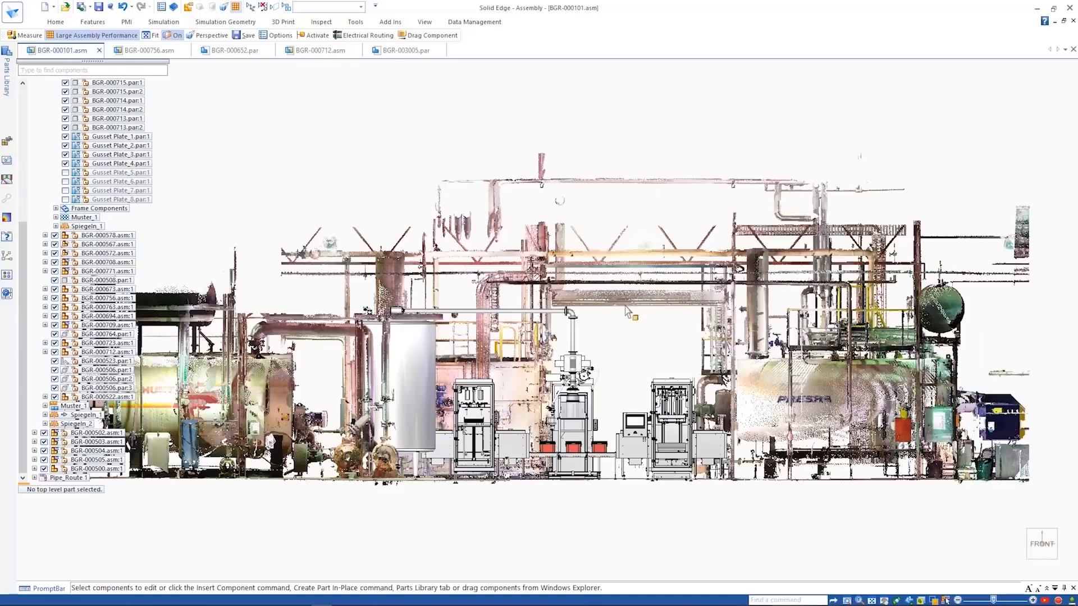
scroll(572, 317, "up", 10)
left_click(323, 23)
left_click(60, 49)
left_click(549, 310)
left_click(590, 302)
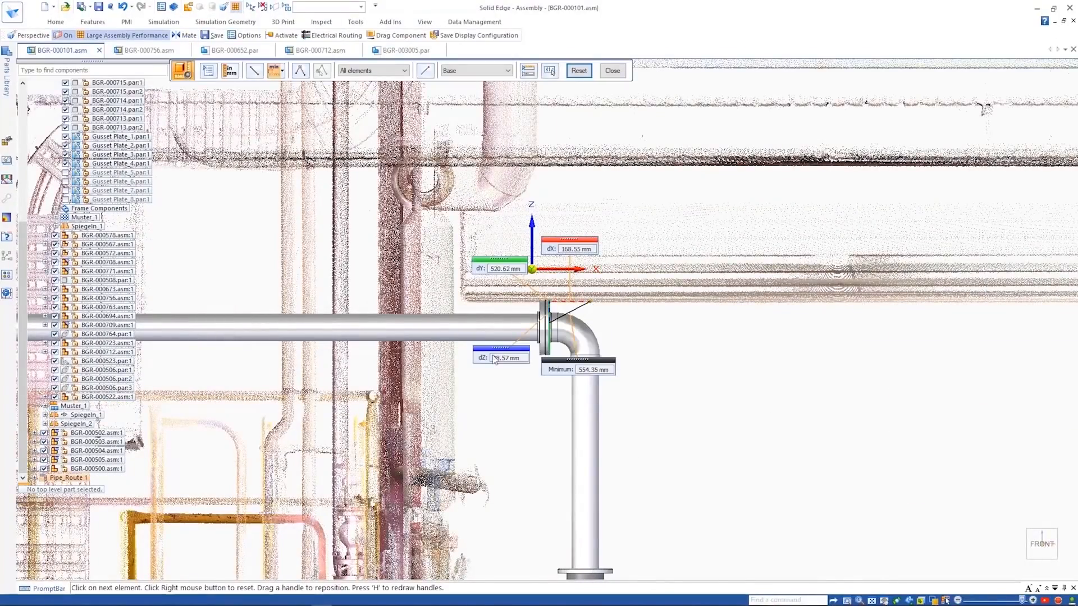
key("Escape")
- Select the top-level assembly's 3D Sketch_1 that drives the overhead pipe route
left_click_drag(22, 410, 22, 258)
left_click(88, 118)
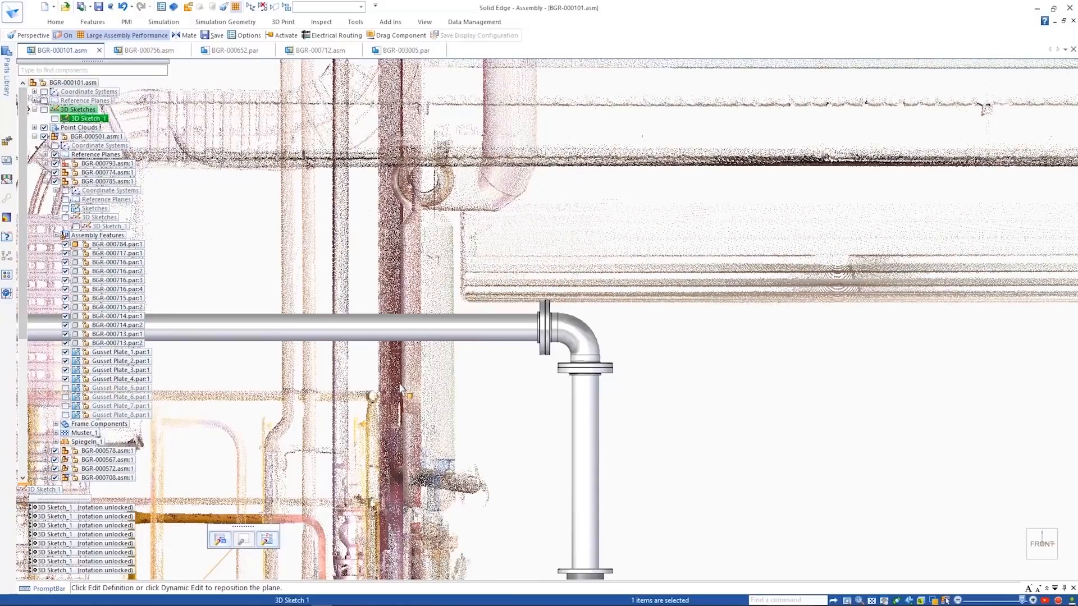
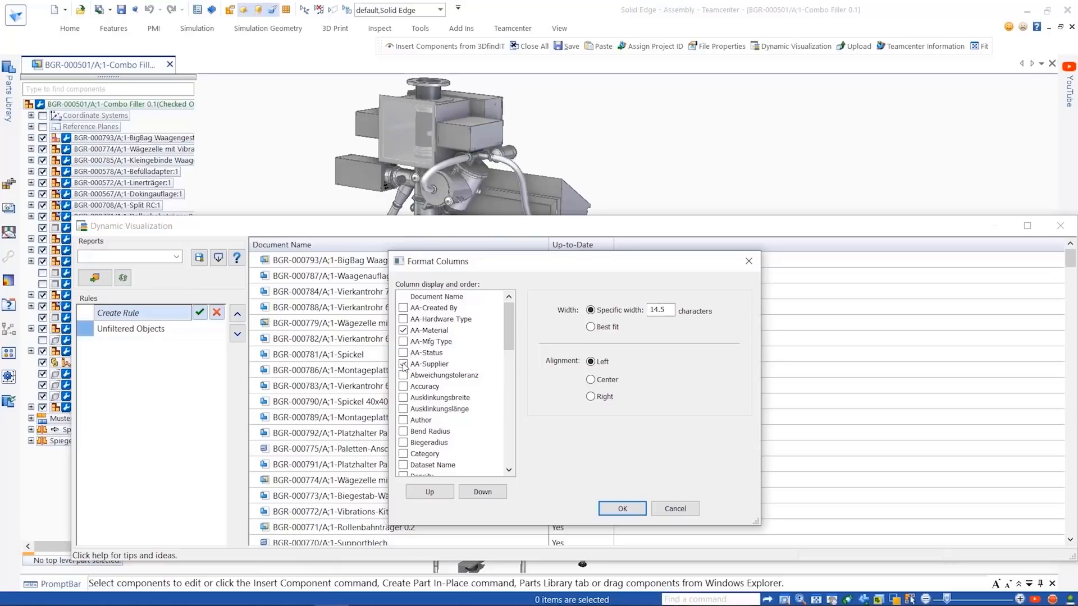
- Add the AA-Material and AA-Supplier columns to the component list and filter the supplier to IMI and MOVET
left_click(622, 509)
left_click(635, 246)
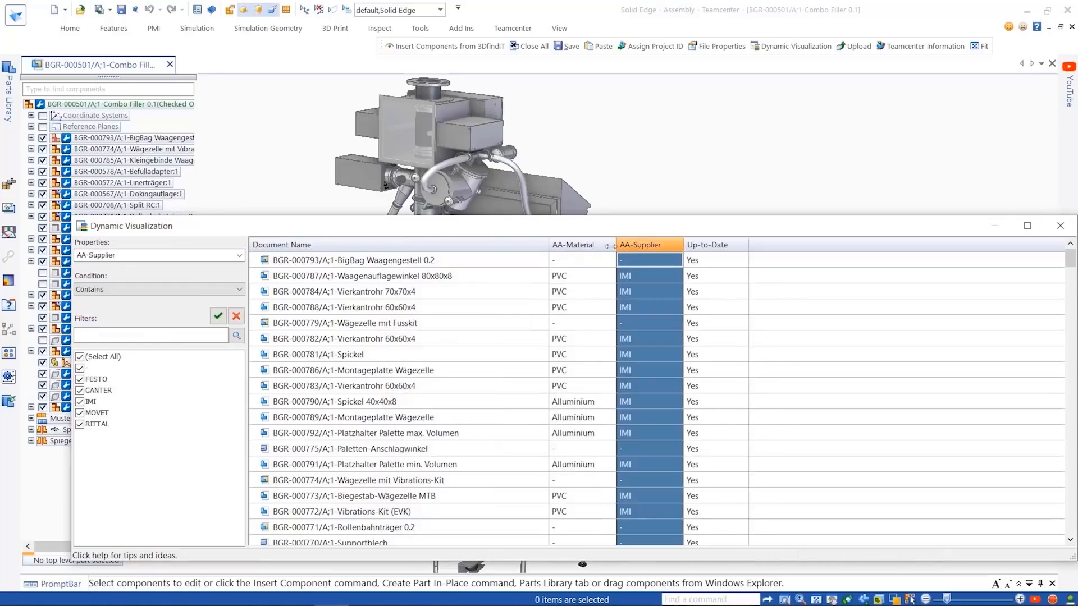
left_click(80, 357)
left_click(79, 401)
left_click(79, 413)
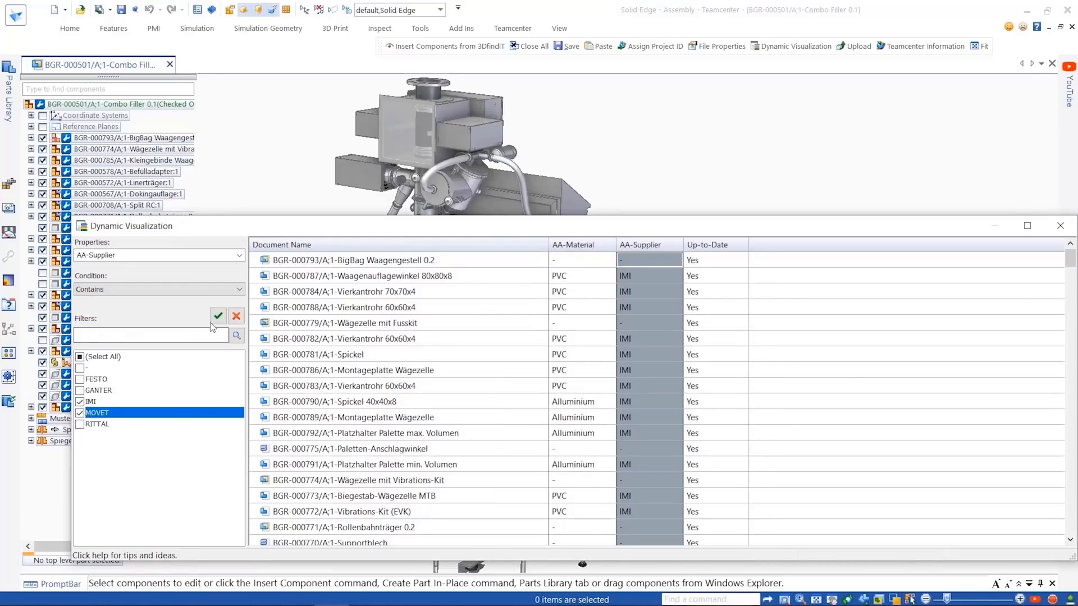
left_click(218, 317)
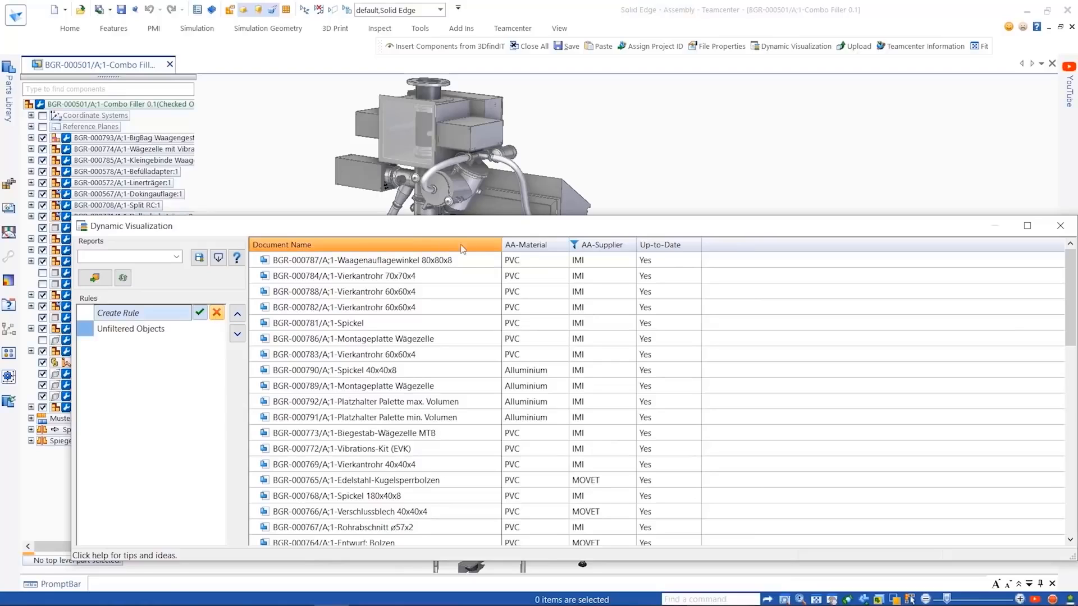
- Filter AA-Material to PVC and create a rule from the filtered components
left_click(525, 247)
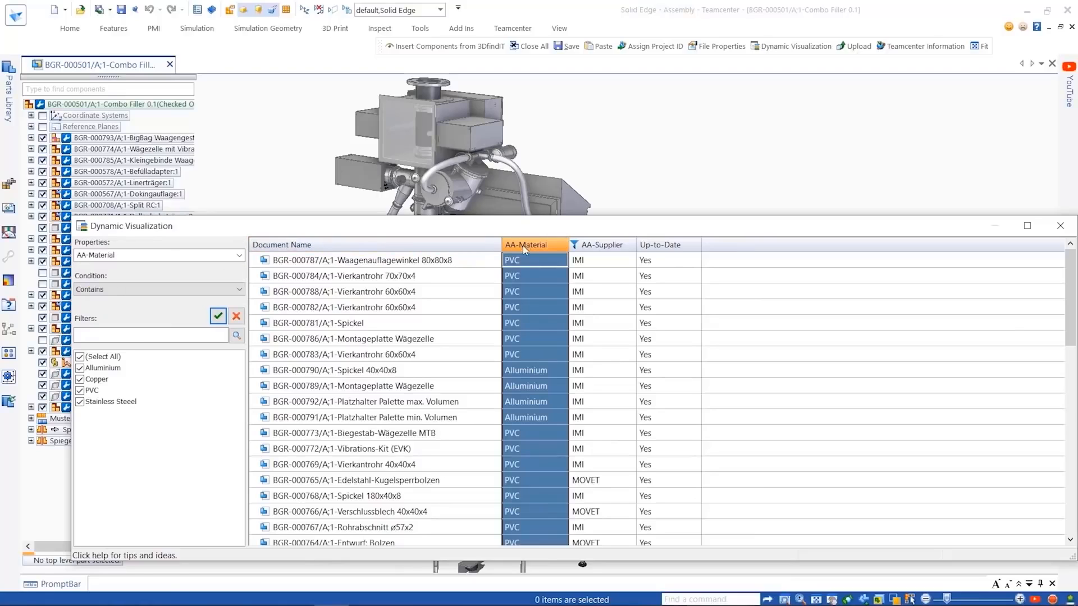
left_click(80, 356)
left_click(80, 390)
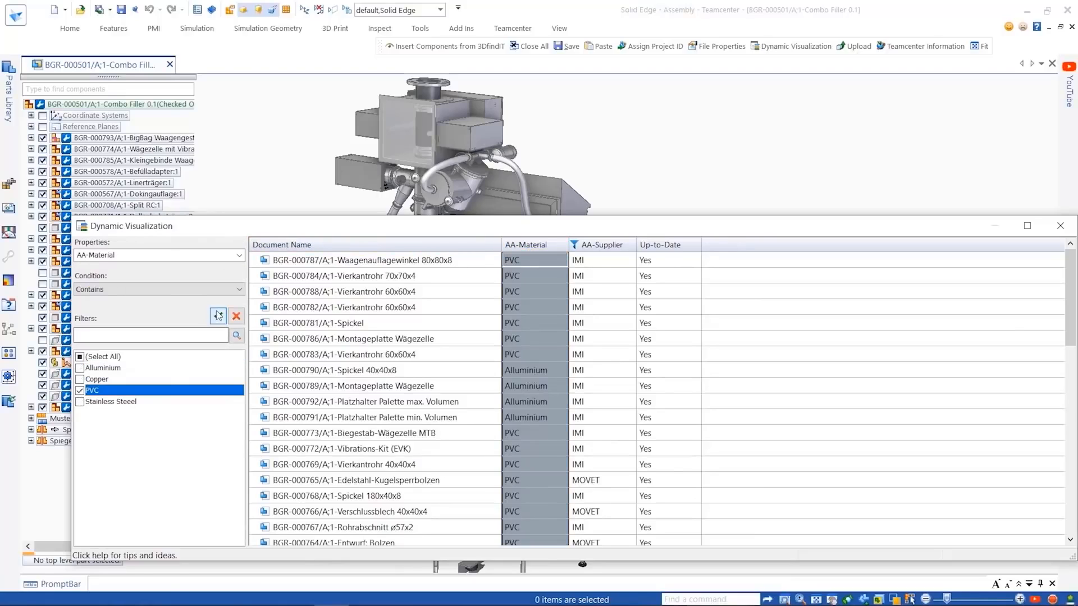
left_click(218, 317)
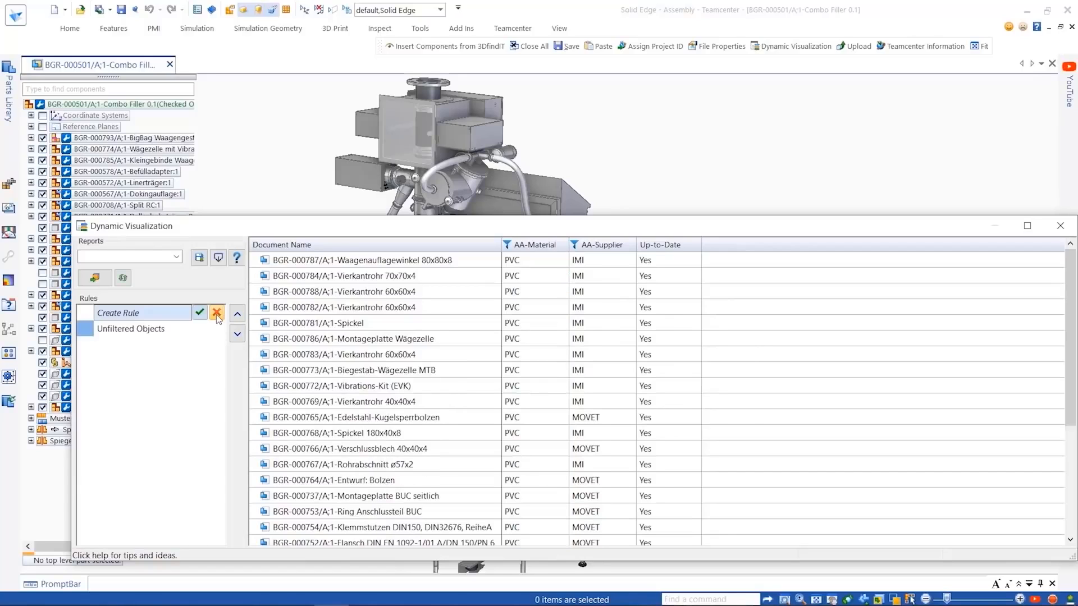
scroll(425, 360, "down", 4)
scroll(426, 362, "up", 4)
left_click(200, 313)
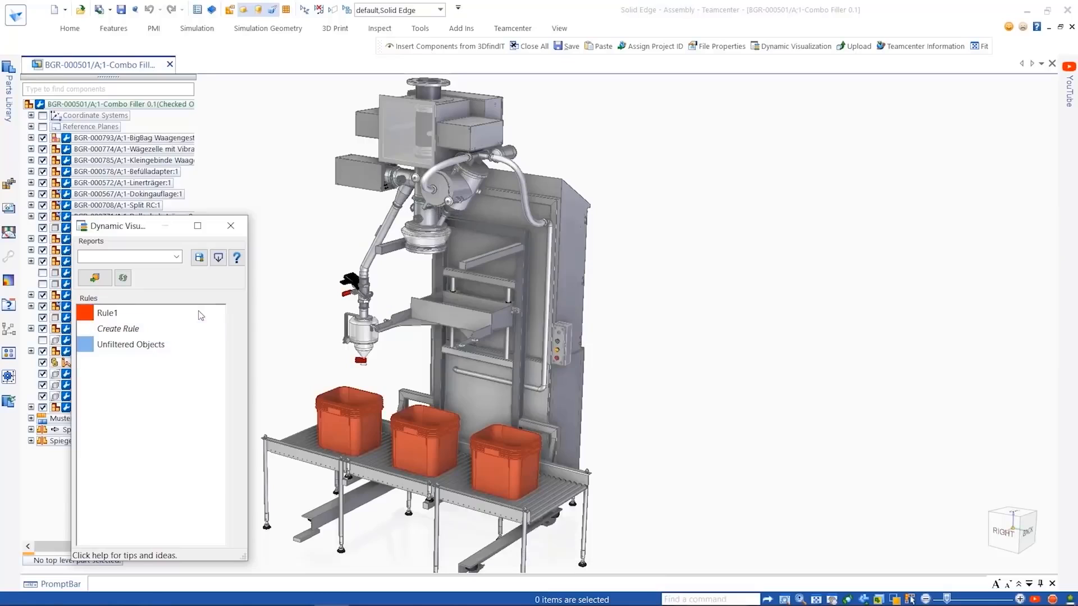
- Preview the new rule's colour override on the Combo Filler model, turn the colours off again and select the rule
left_click_drag(138, 233, 850, 201)
left_click(806, 246)
middle_click_drag(683, 240, 683, 240)
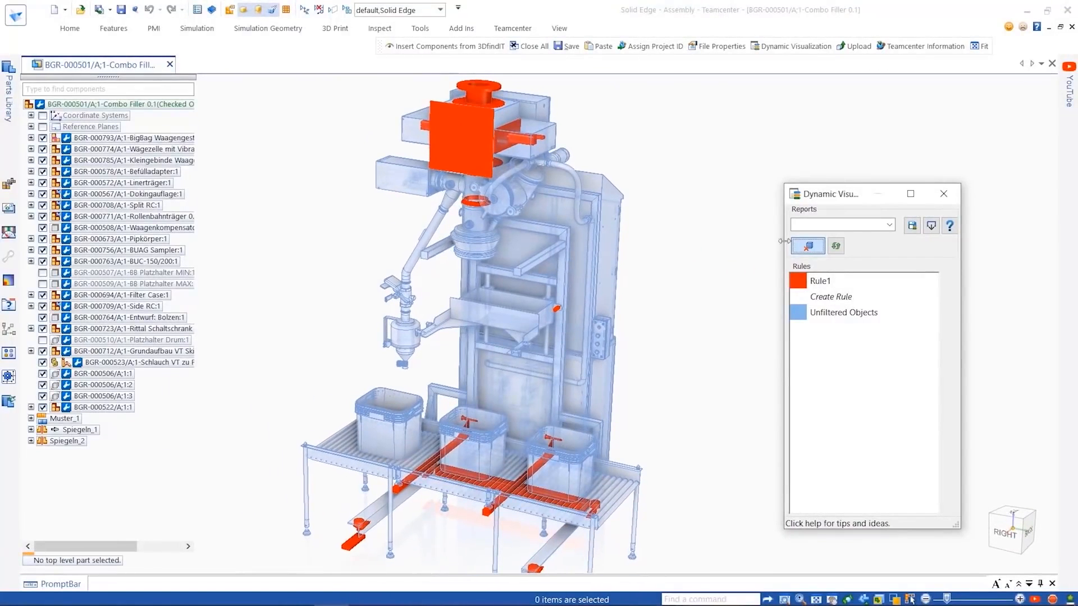
left_click(807, 246)
left_click(820, 280)
left_click(676, 286)
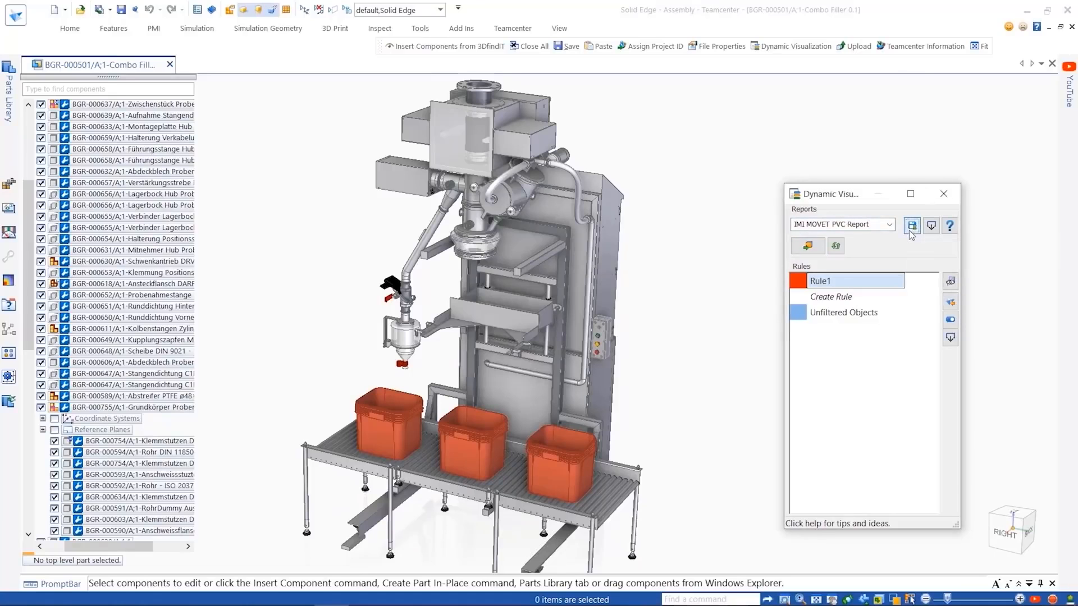
- Export the IMI MOVET PVC Report to a Dynamic Visualization report file
left_click(931, 225)
left_click(912, 246)
key("Return")
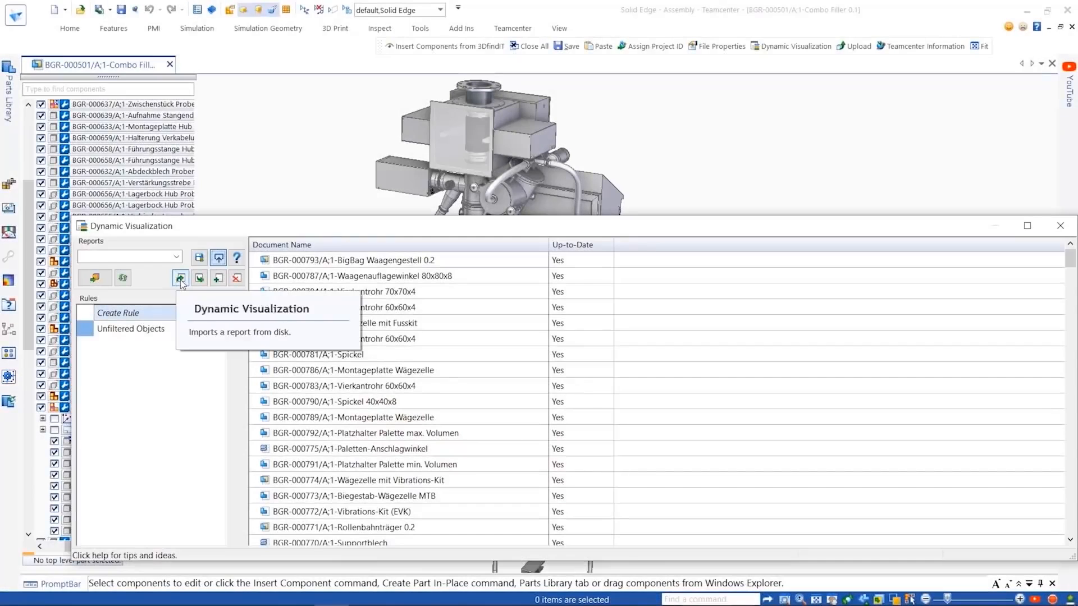
- Import the report file Owned By Report.dvrpt and preview its rule colours on the model
left_click(180, 278)
left_click(394, 134)
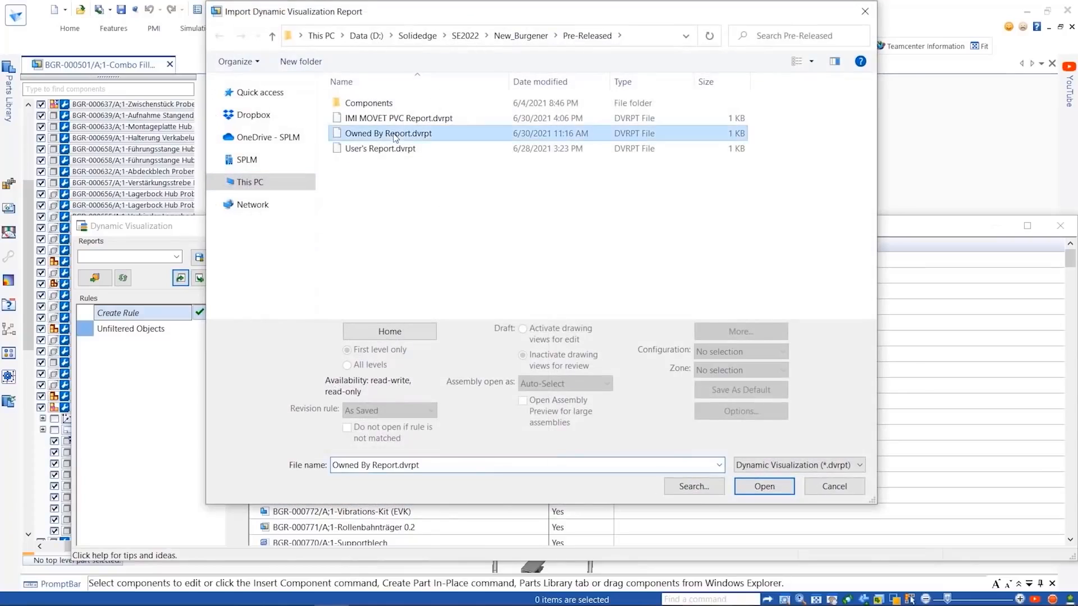
left_click(764, 486)
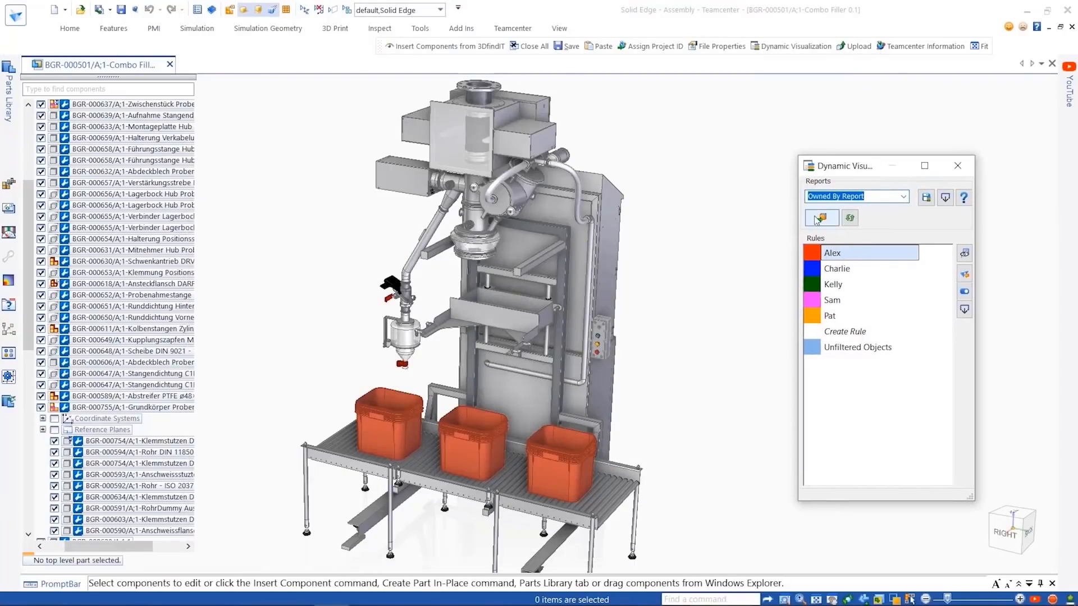
middle_click_drag(689, 249, 676, 255)
left_click(824, 218)
- Edit the imported report's orange rule and filter AA-Status to Work In Progress
left_click(837, 316)
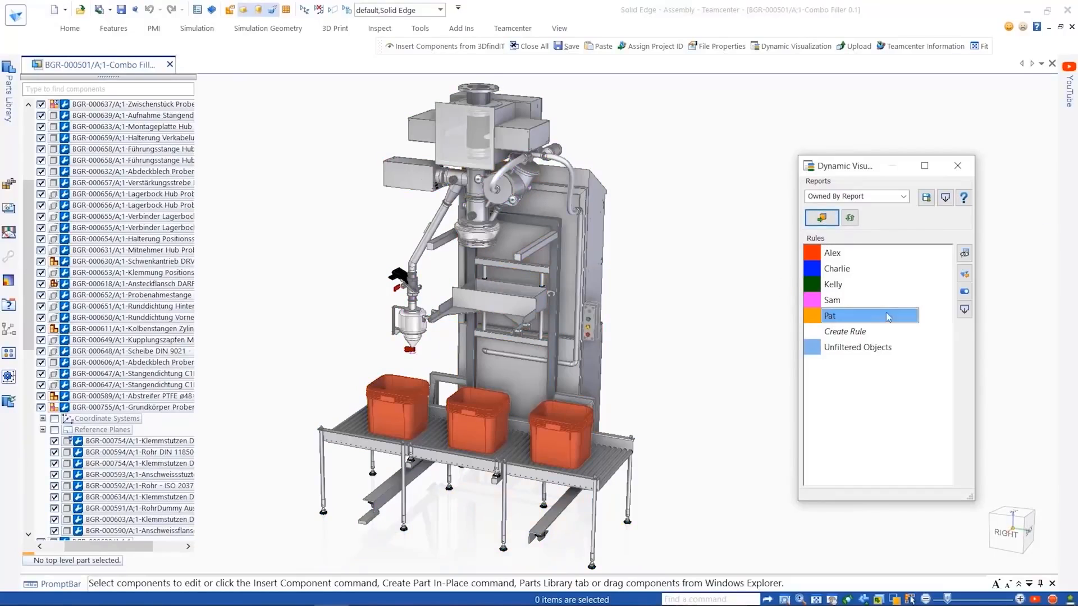
left_click(965, 253)
left_click(728, 247)
left_click(80, 357)
left_click(82, 390)
left_click(218, 316)
- Restrict the orange rule to components with a Last Save Date after an earlier calendar date and accept the rule
left_click(867, 247)
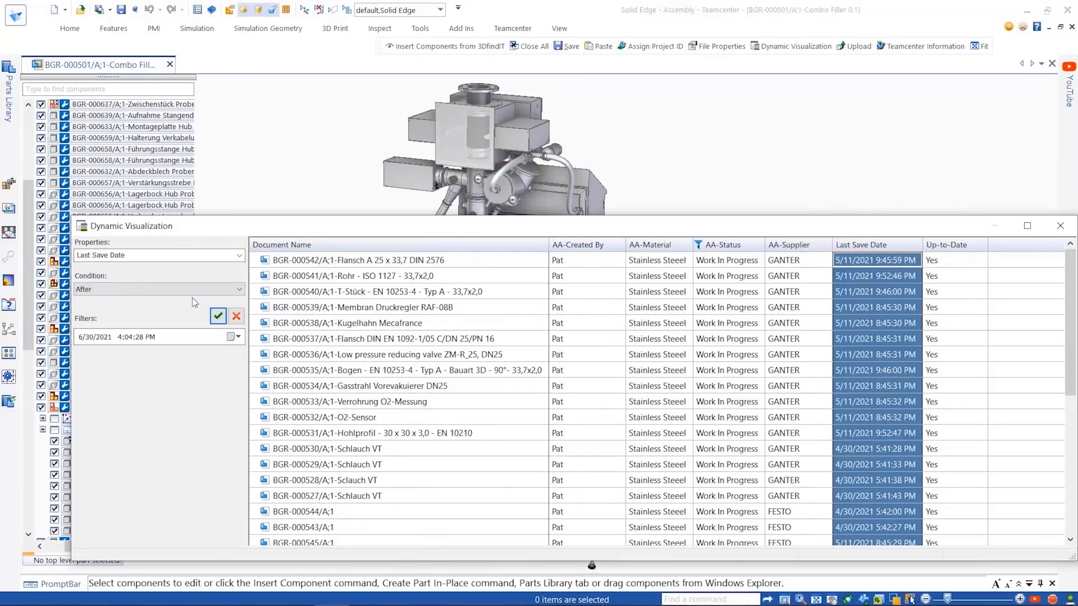
left_click(237, 337)
left_click(118, 414)
left_click(219, 316)
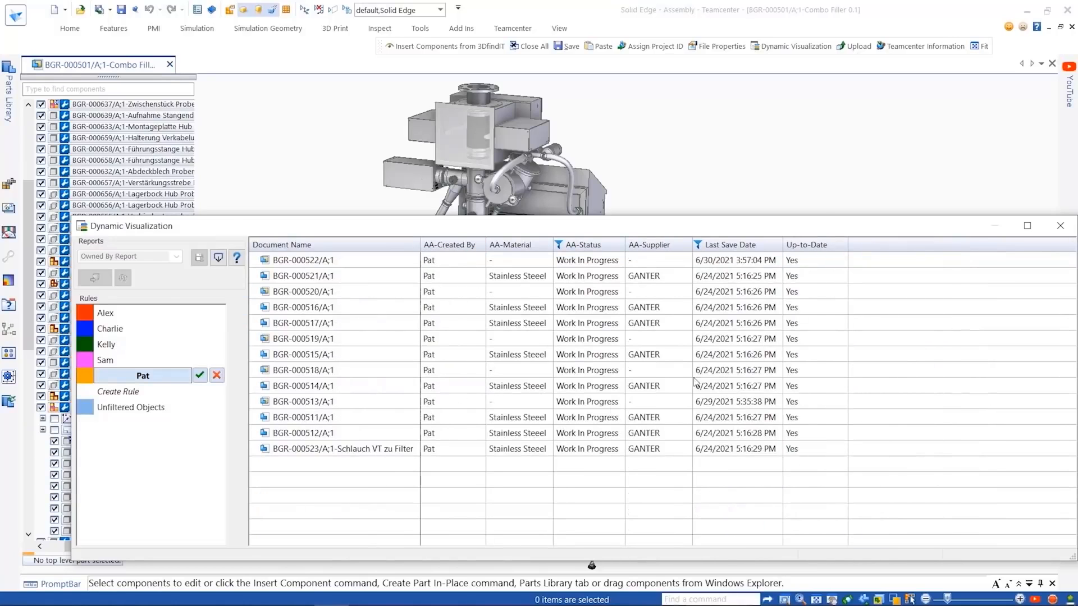
left_click(200, 375)
- Check the updated rule colours on the model, turn them off and select the orange rule
left_click_drag(126, 232, 840, 154)
left_click(808, 200)
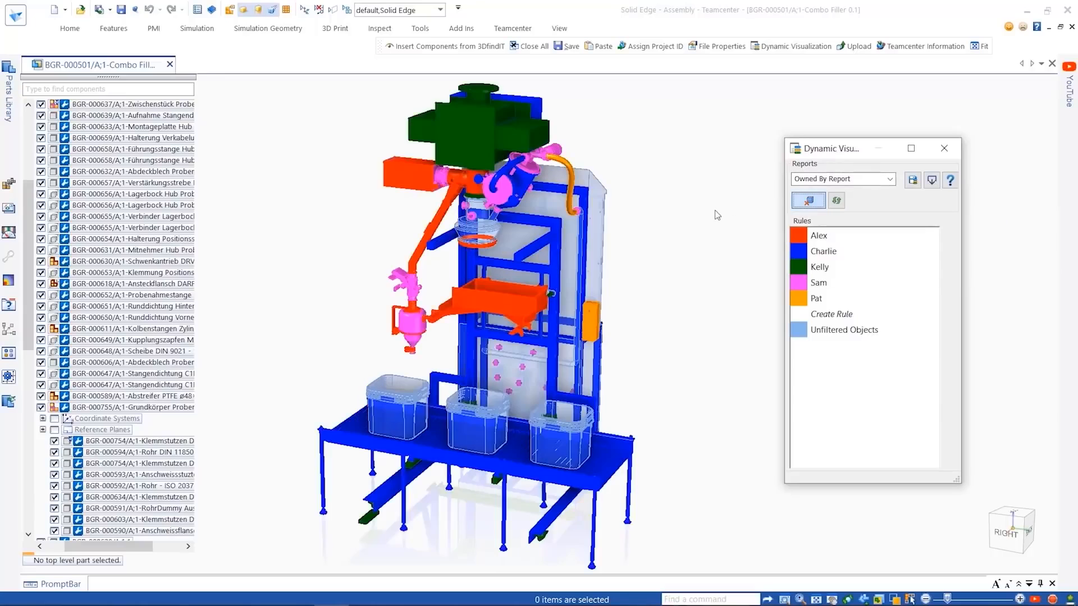
left_click(808, 200)
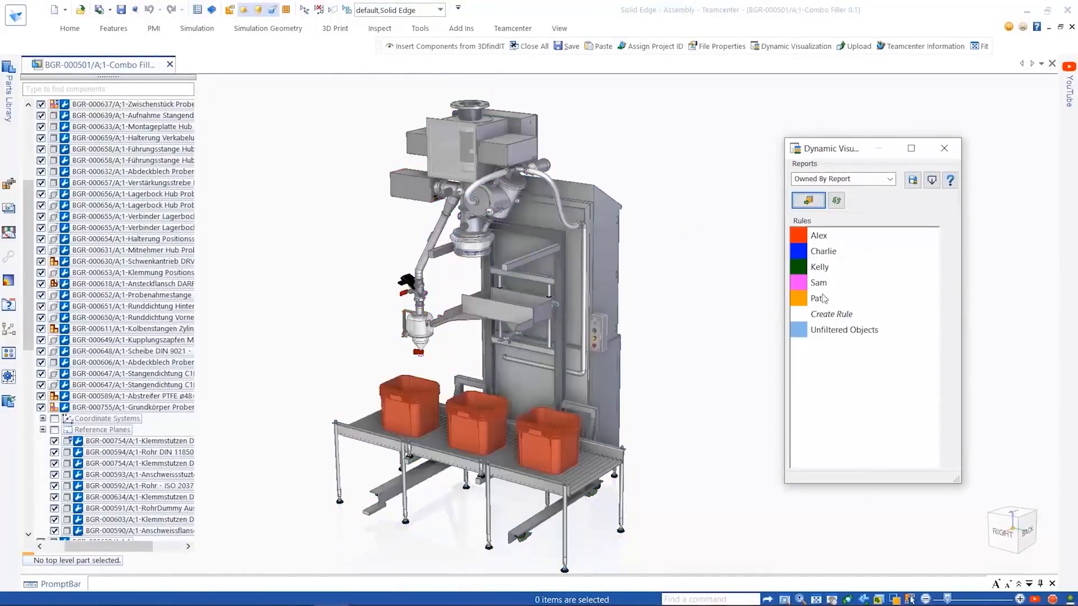
left_click(817, 299)
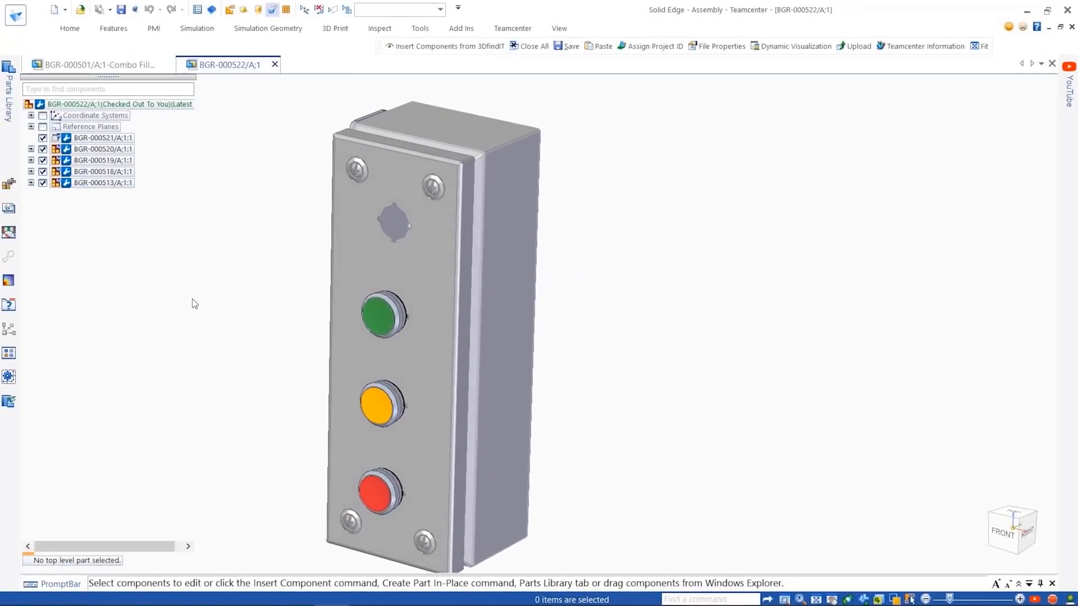
- Search 3DfindIT for component 3SU1051-6AA50-0AA0 and open the Siemens front element for warning lights
left_click(69, 28)
left_click(276, 77)
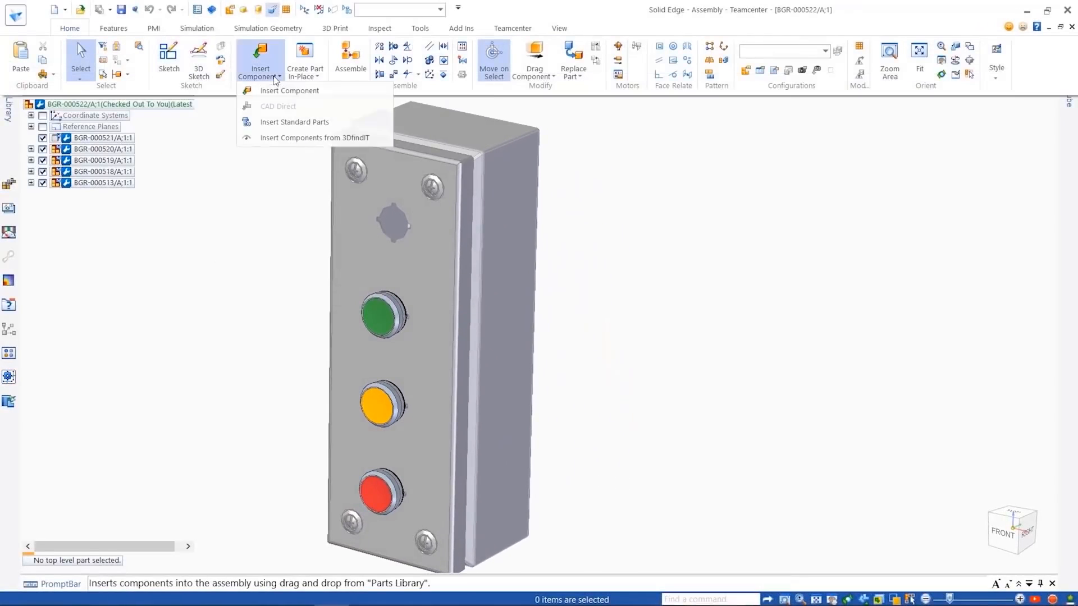
left_click(294, 138)
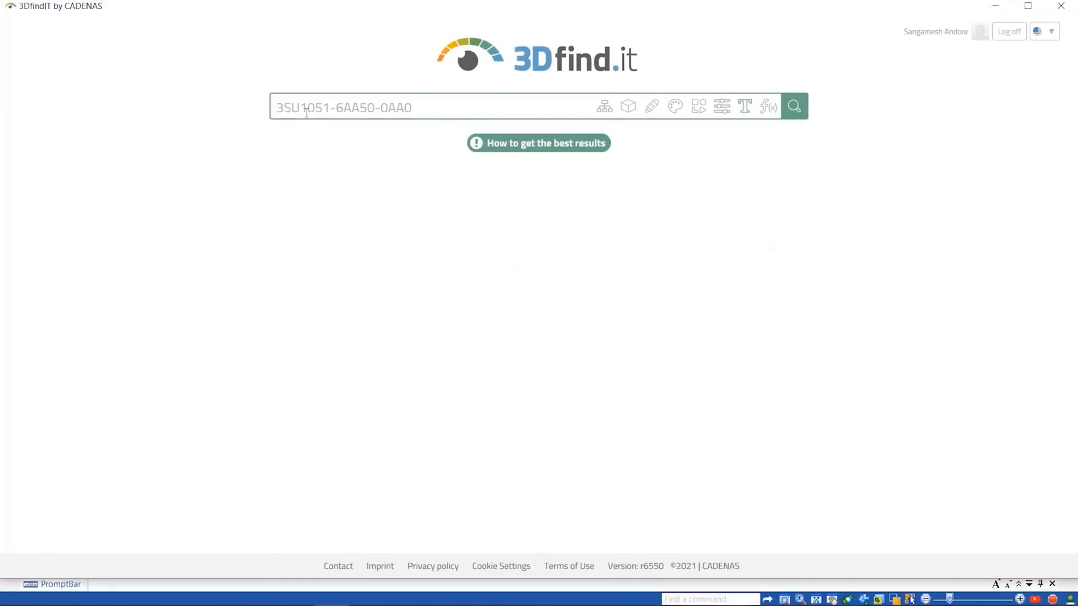
left_click(793, 107)
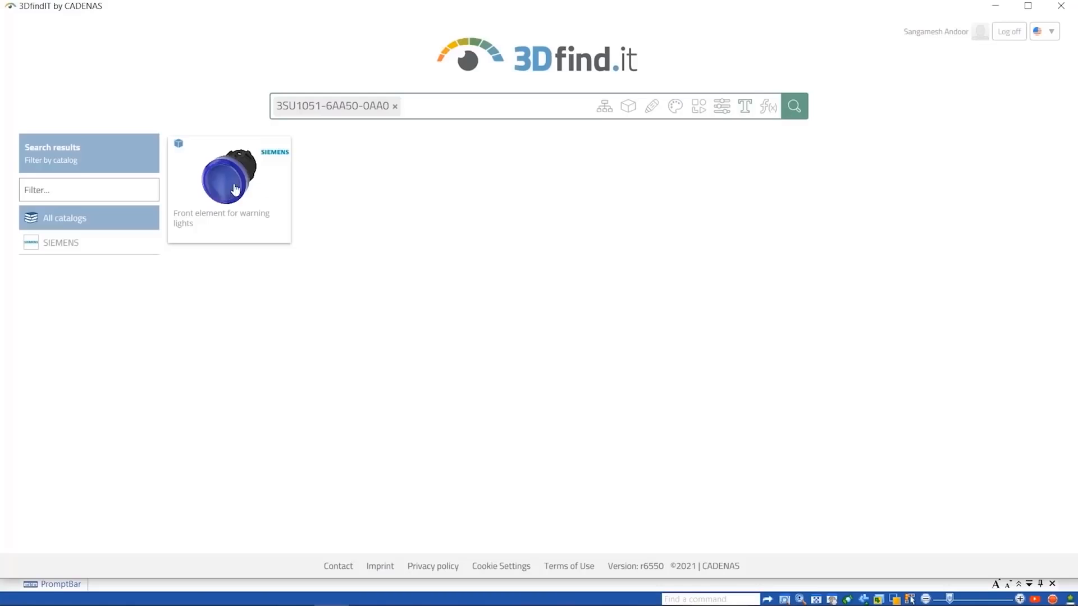
left_click(231, 190)
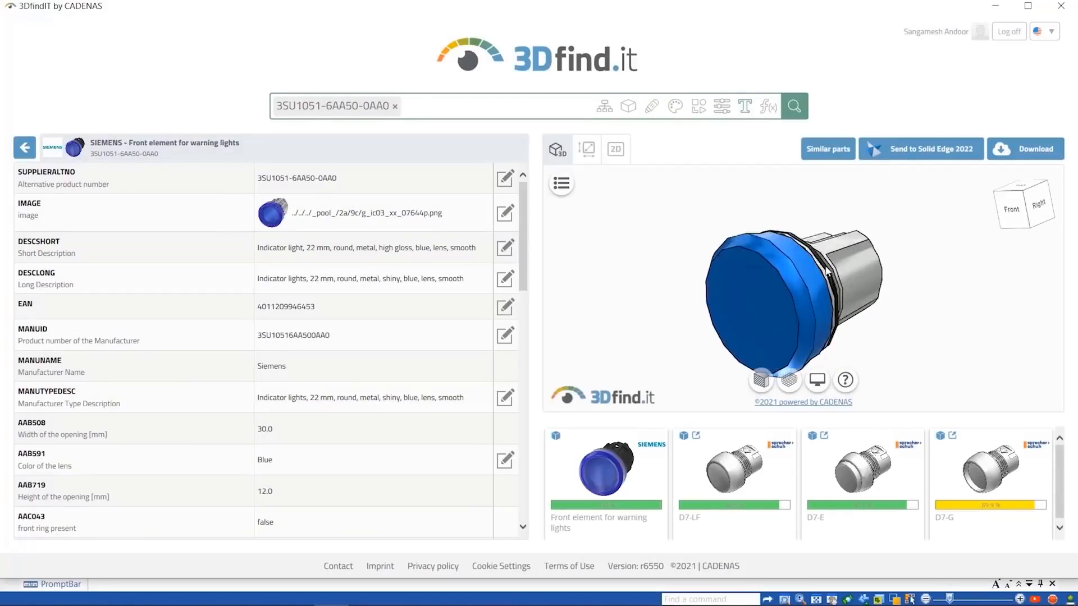
- Send the blue warning light to Solid Edge 2022 and place it in the empty hole of the BGR-000522 control box
left_click(909, 154)
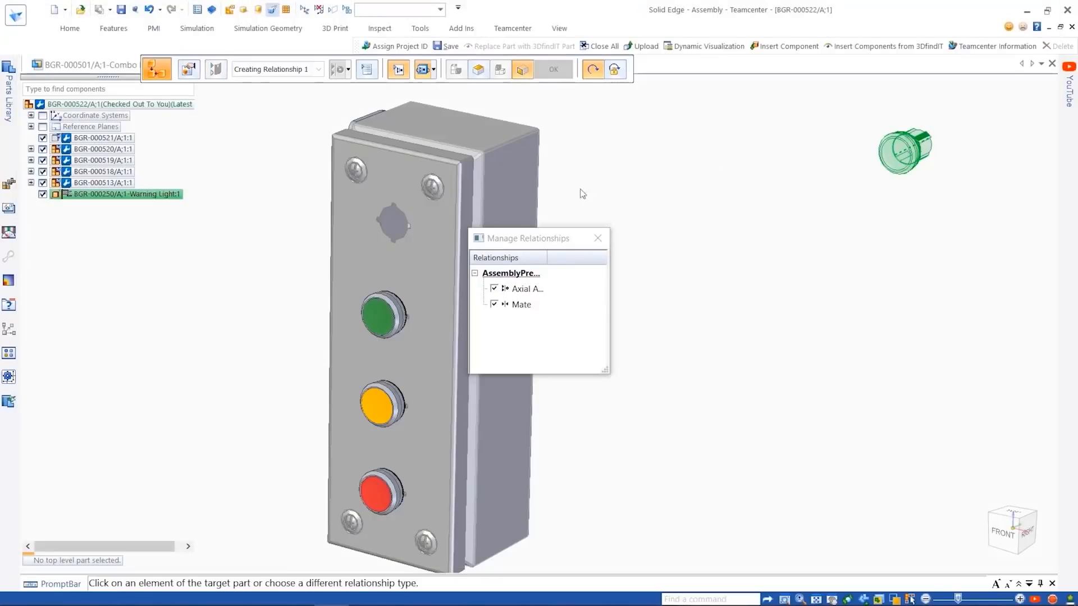
left_click(383, 229)
key("Escape")
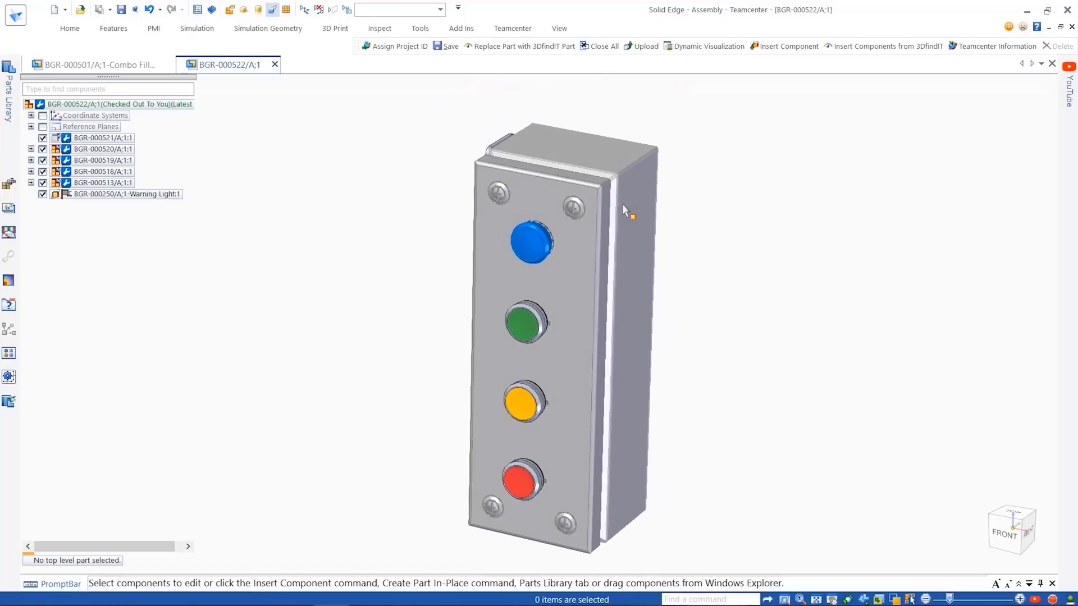
- Assign the BGR-000522 assembly to projects BGR-250A and BGR-576H and save it
left_click(512, 28)
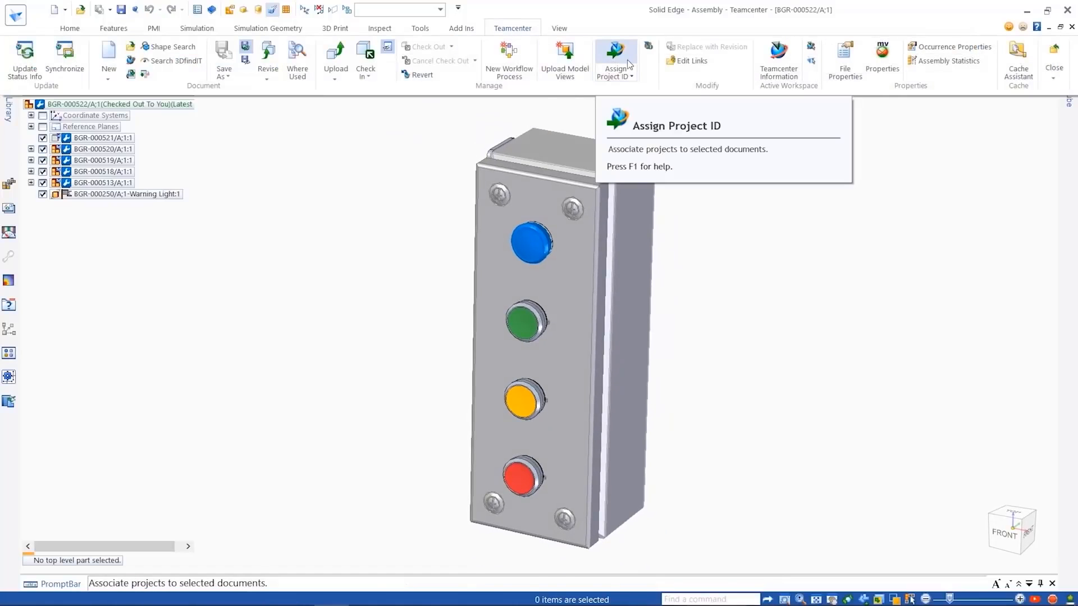
left_click(615, 56)
left_click(410, 259)
left_click(411, 275)
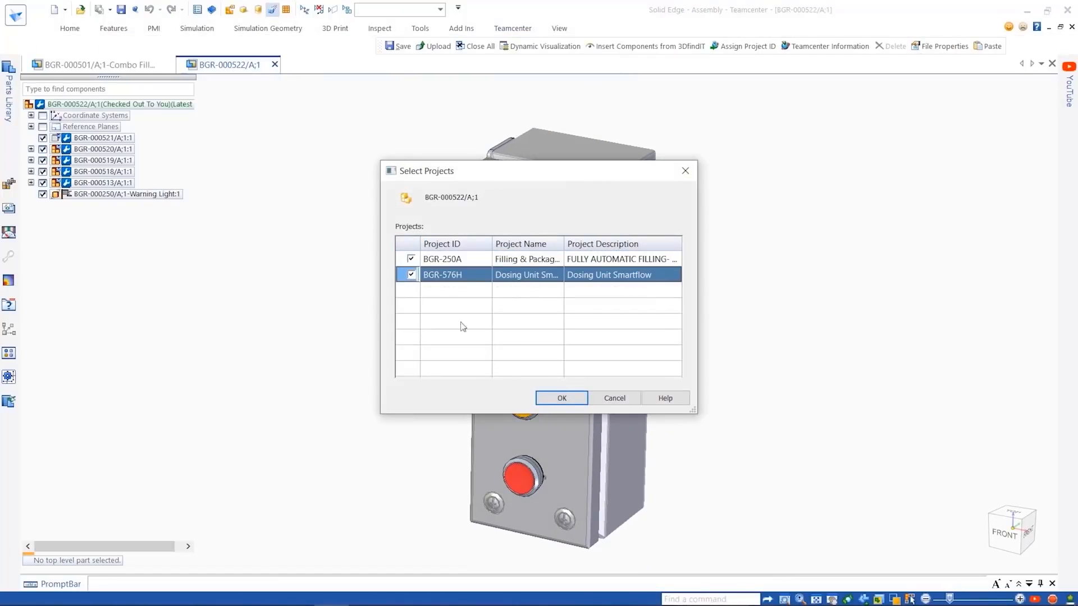
left_click(560, 398)
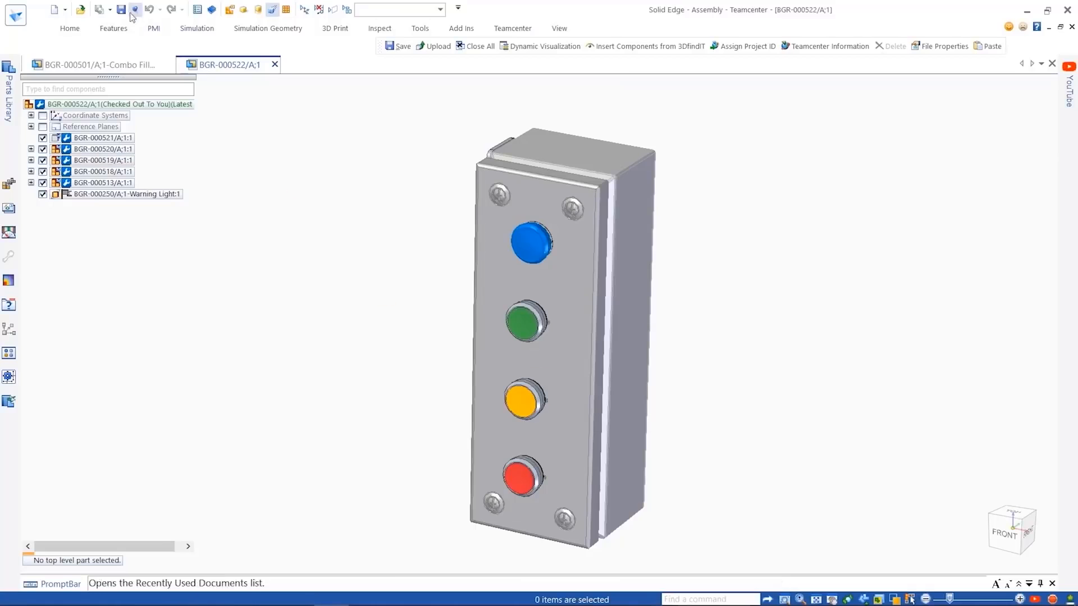
left_click(510, 32)
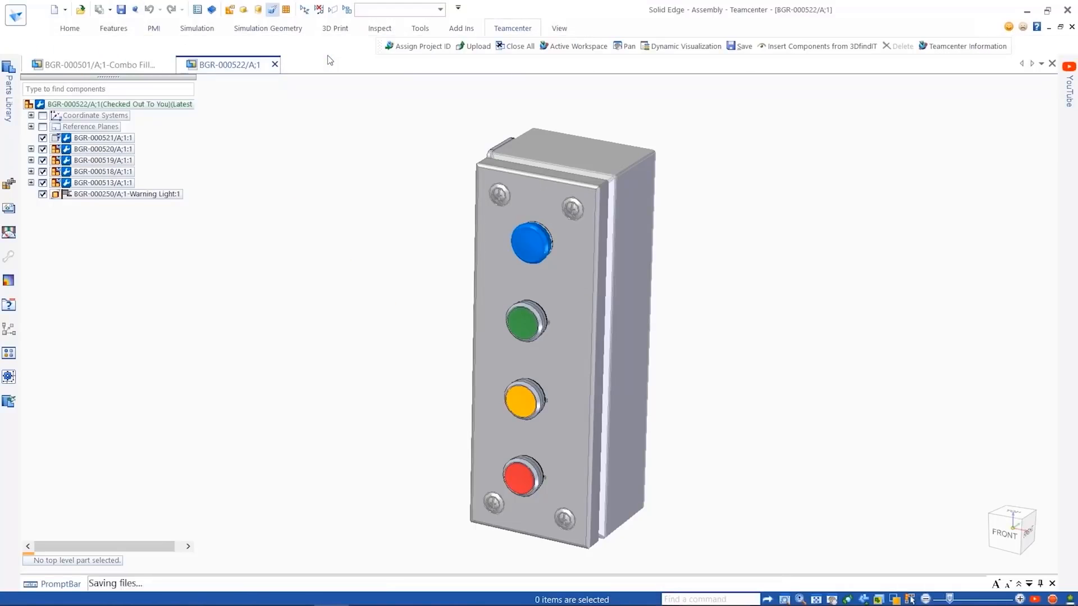
- Return to the Combo Filler assembly and review the structure, release status and overview of BGR-000522 in Active Workspace
left_click(101, 64)
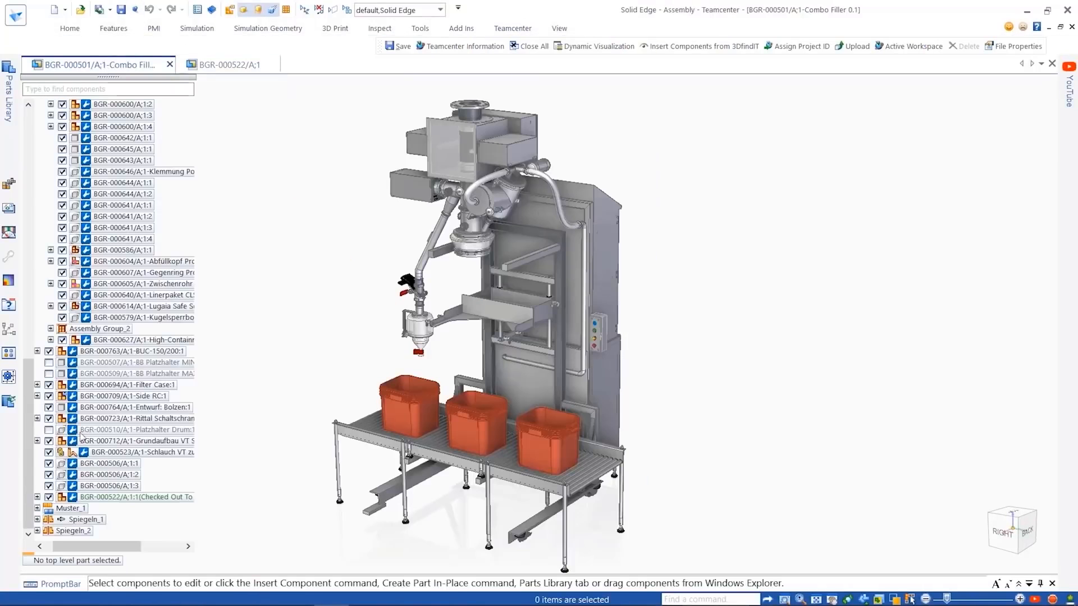
left_click(465, 46)
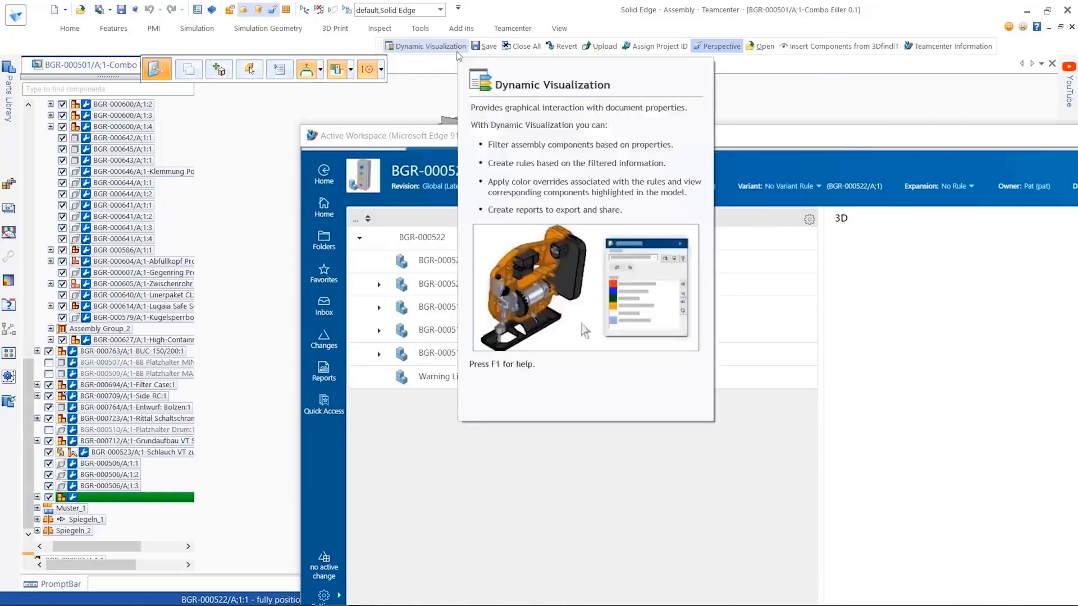
left_click_drag(654, 423, 744, 431)
left_click_drag(728, 136, 446, 46)
left_click(1025, 410)
left_click(956, 532)
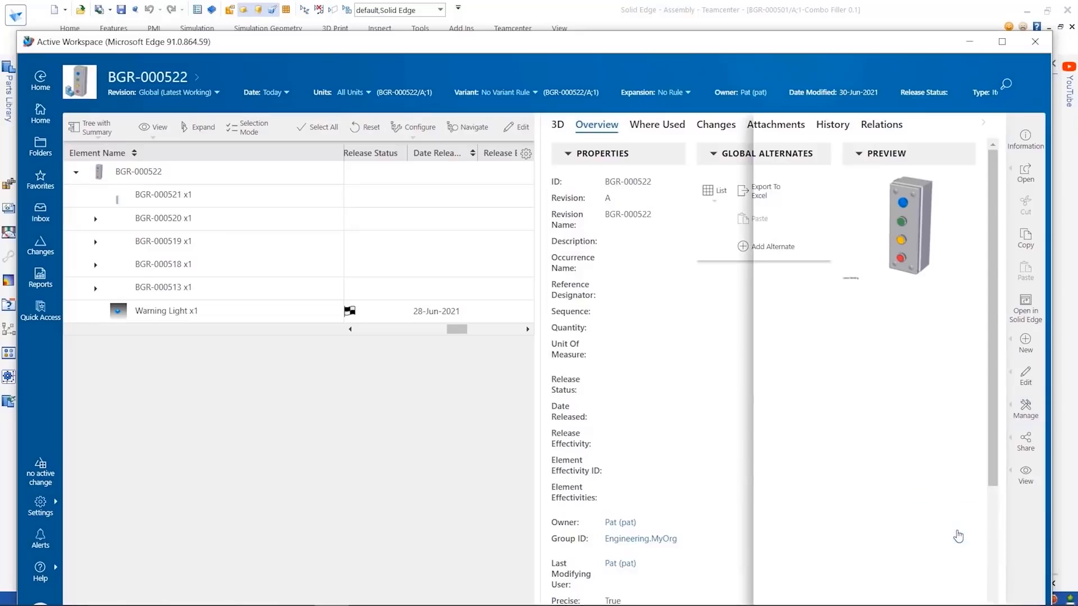
left_click(43, 114)
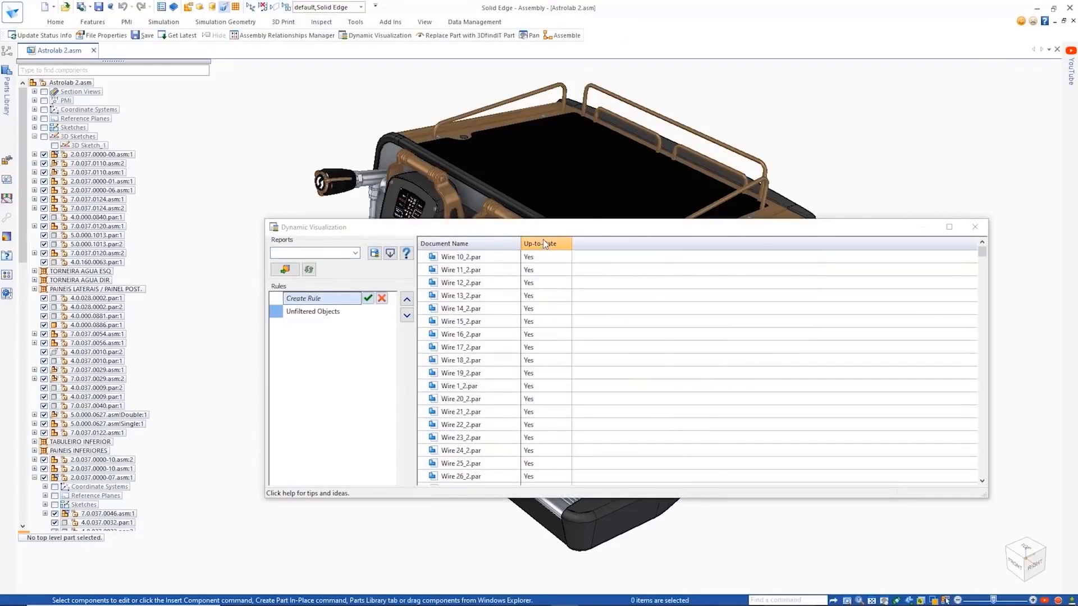
- Add the Material column to the Dynamic Visualization component list of Astrolab 2.asm
right_click(543, 243)
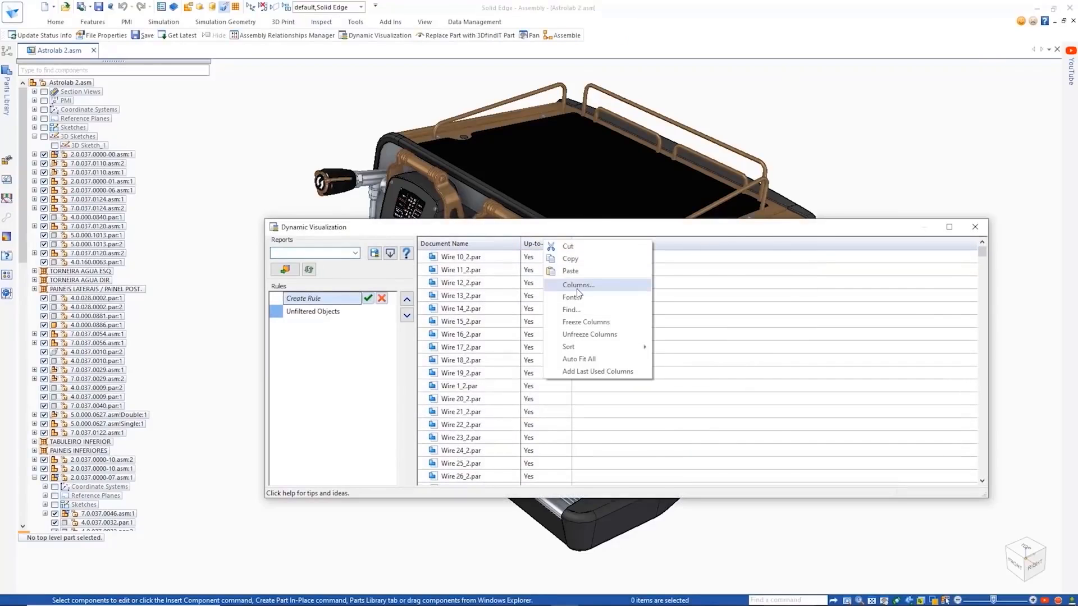
left_click(577, 288)
left_click_drag(572, 381, 487, 355)
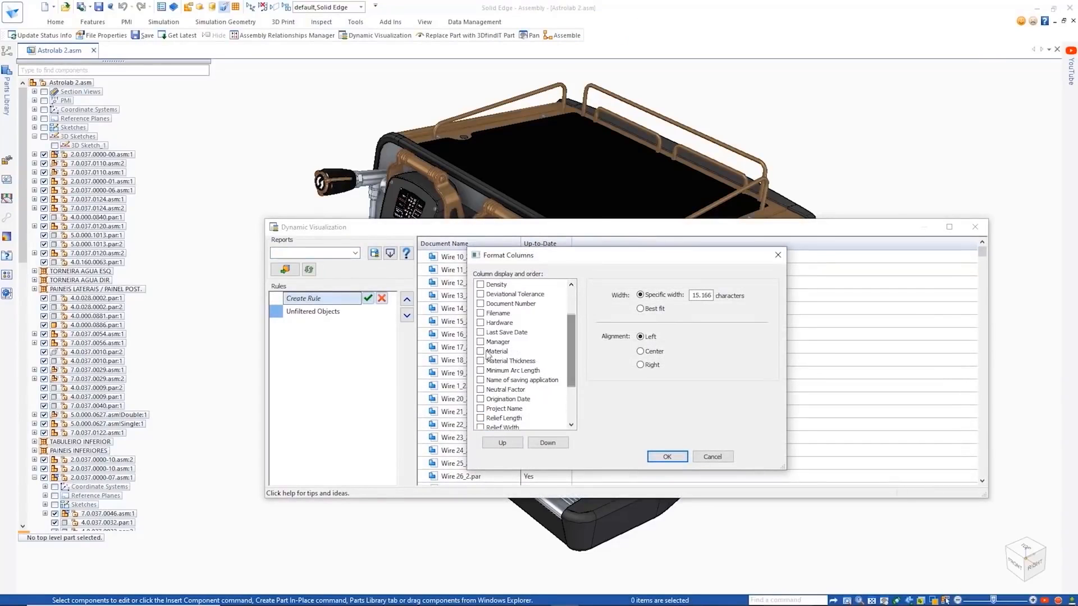
left_click(666, 457)
- Load the saved Material Check report for the Astrolab 2.asm components
left_click_drag(978, 273, 950, 326)
left_click(355, 254)
left_click(340, 266)
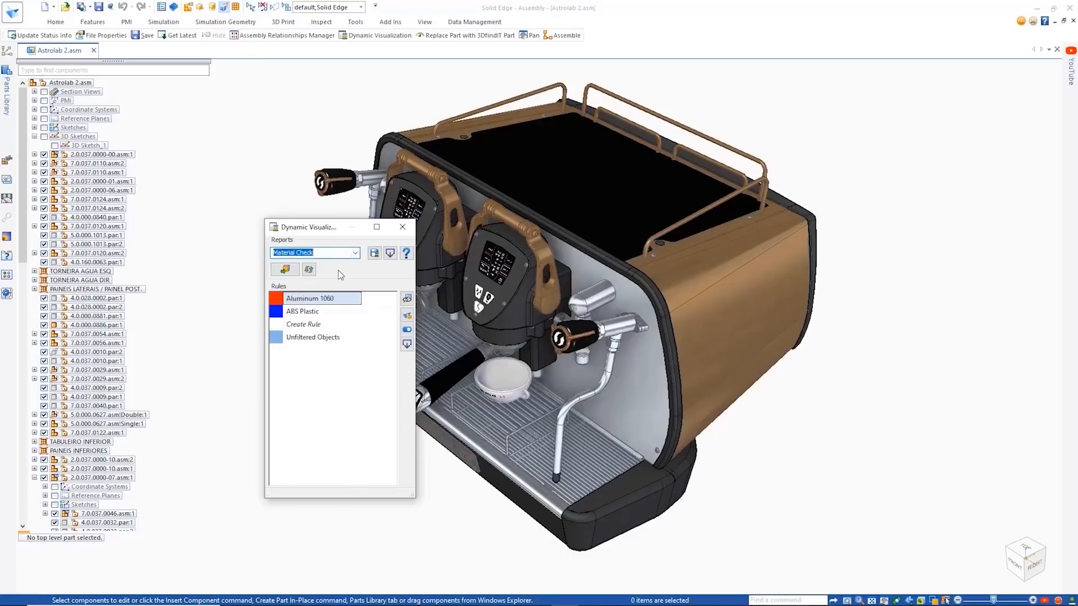
- Create a visualization rule that filters components whose Material contains Stainless Steel, 304
left_click(407, 300)
left_click(306, 323)
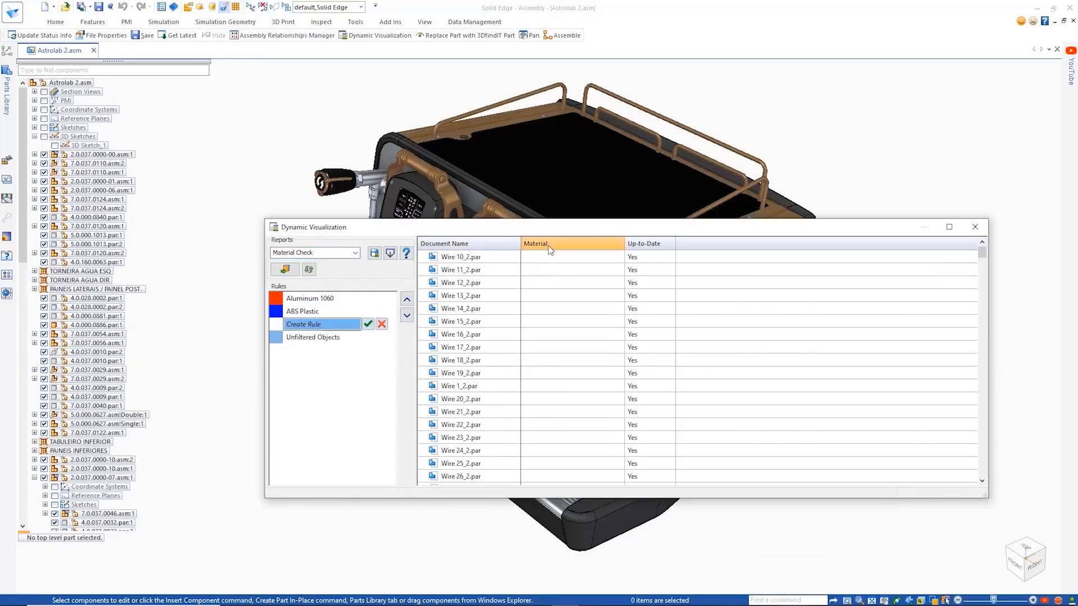
left_click(548, 245)
left_click(272, 334)
left_click(273, 458)
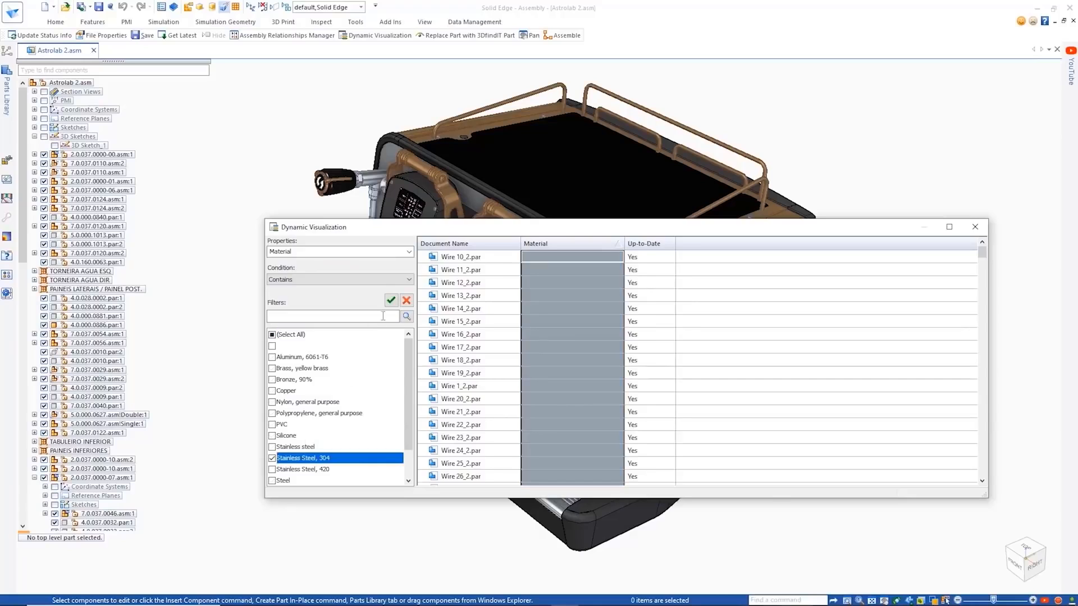
left_click(392, 300)
left_click(368, 326)
- Rename the new visualization rule as Stainless Steel 304
left_click(296, 324)
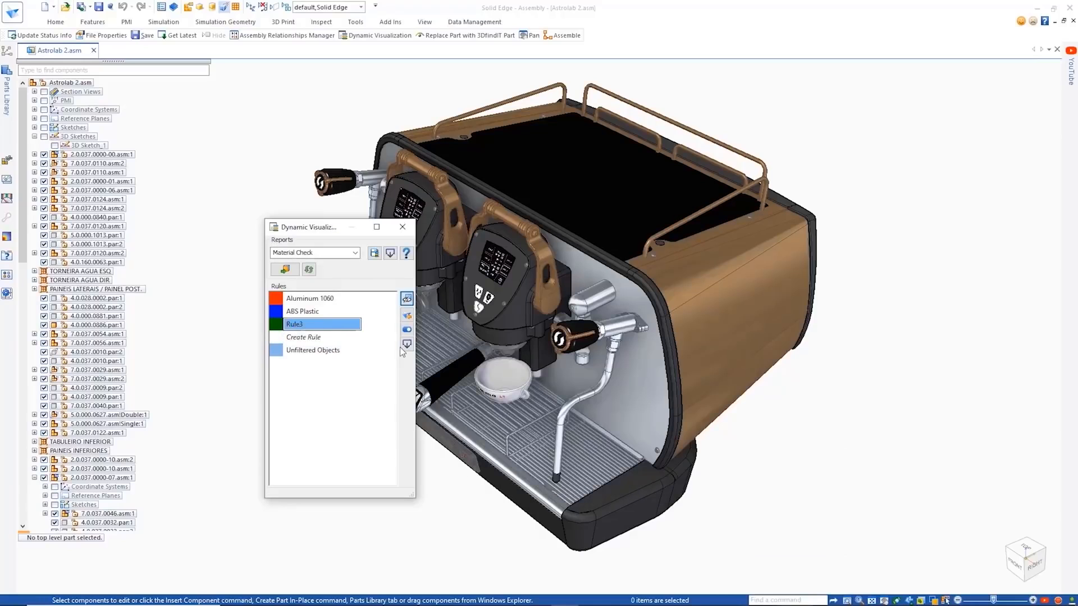
type("Stainless Steel 304")
key("Return")
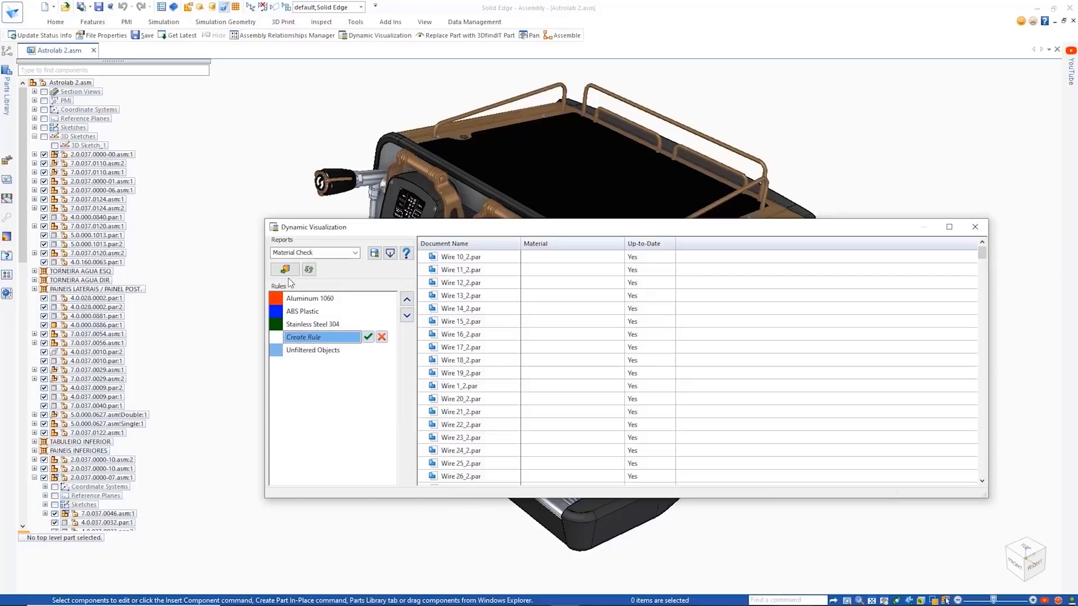
- Apply the Material Check rule colors to the espresso machine model and save the report
left_click(285, 269)
middle_click_drag(904, 313, 893, 223)
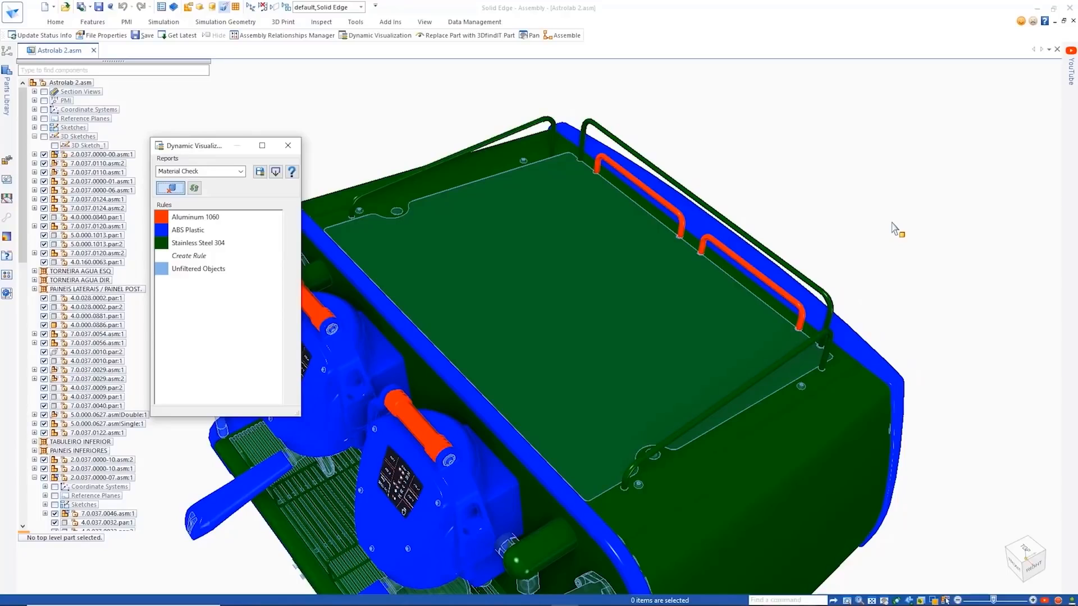
left_click(259, 172)
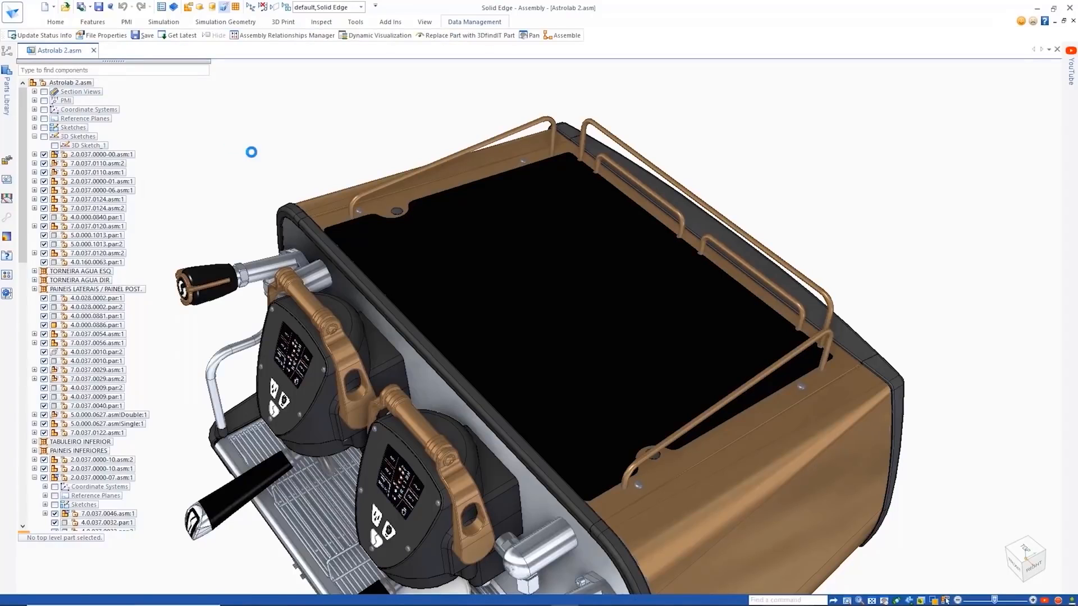
- Replace both occurrences of 4.0.037.0034.par in 2.0.037.0000-07.asm with 4.0.037.0034-01.par
scroll(26, 162, "down", 13)
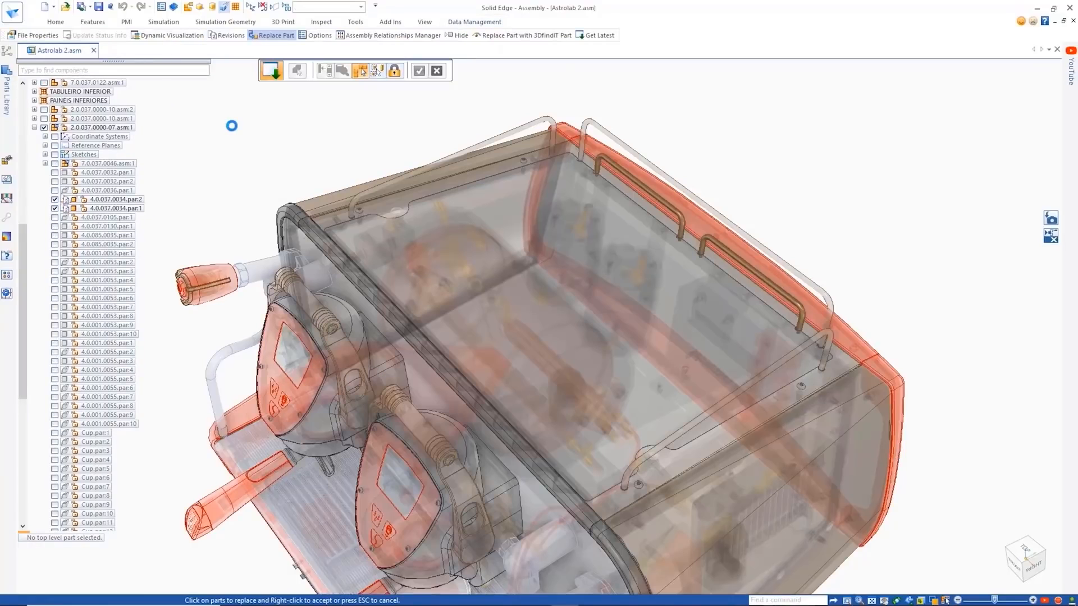
left_click(361, 72)
left_click(377, 71)
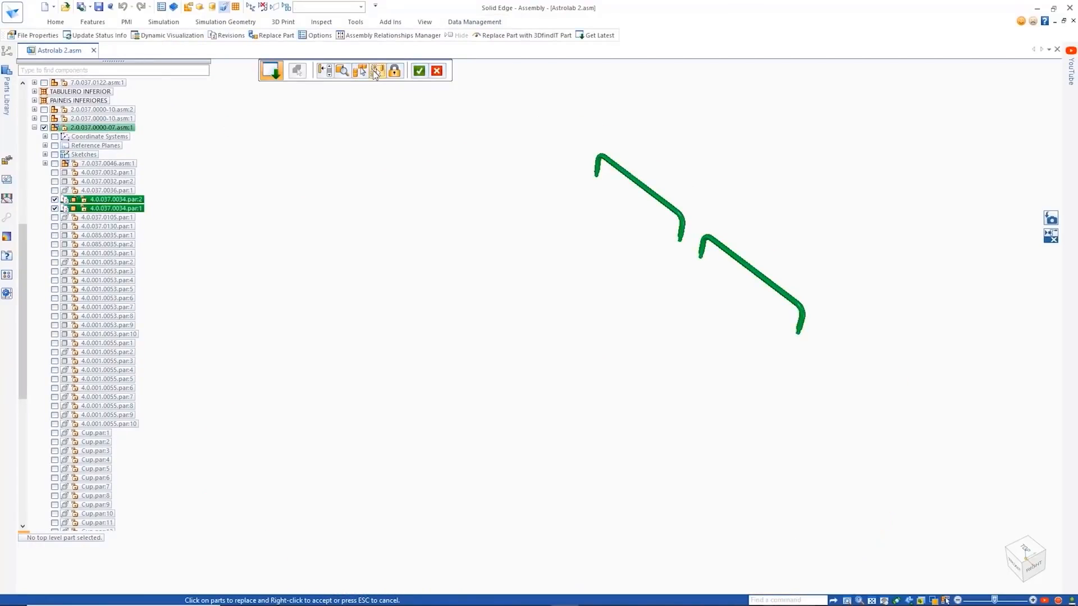
left_click(418, 72)
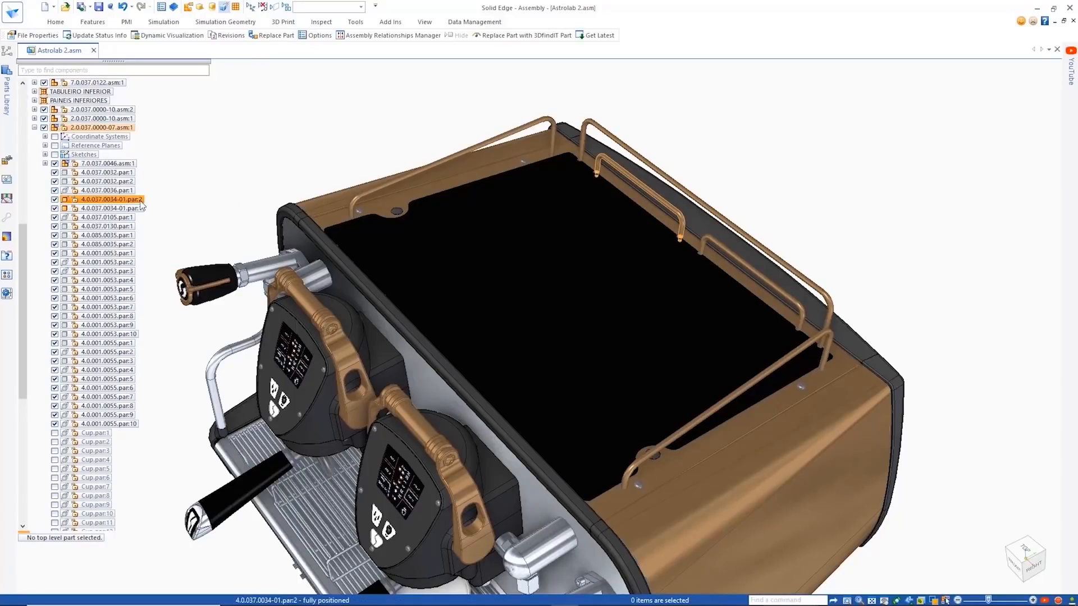
- Recheck the replaced wire parts' material by displaying the Material Check report colors on the assembly, and close Dynamic Visualization
left_click(323, 22)
left_click(376, 50)
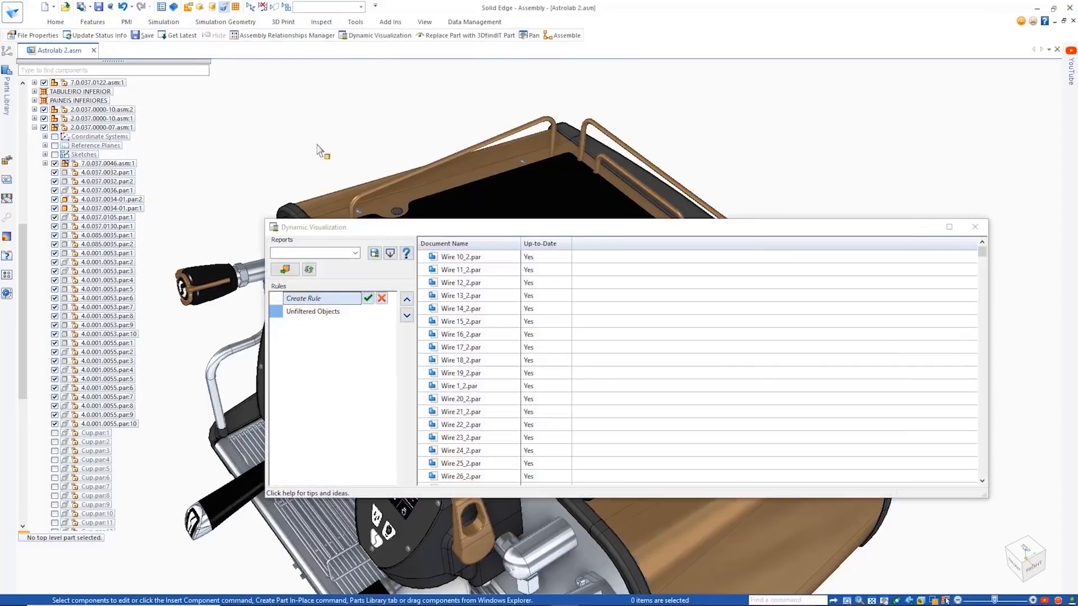
left_click_drag(308, 231, 193, 122)
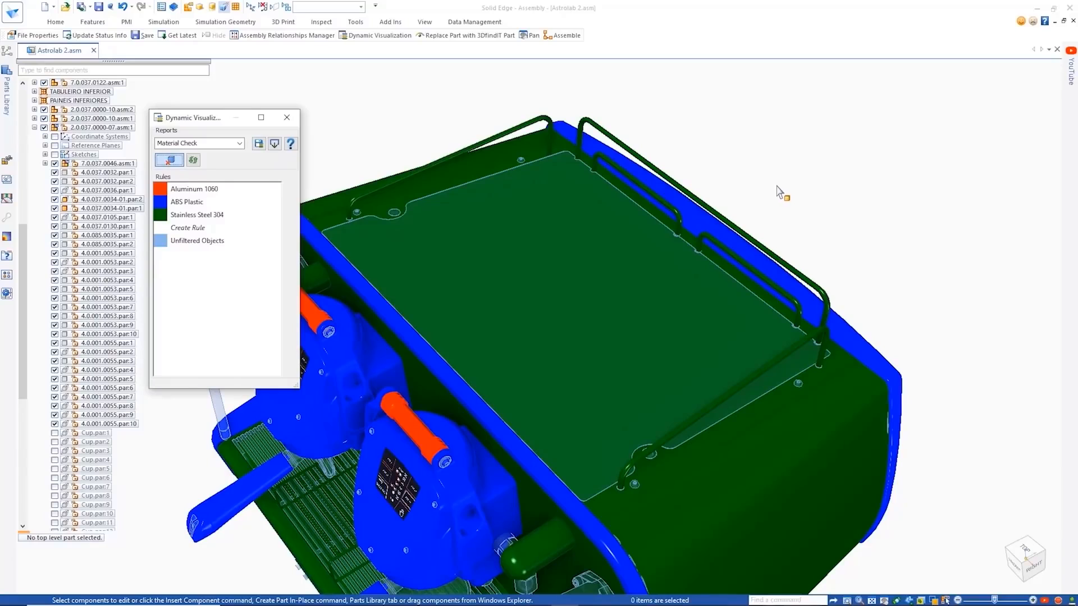
left_click(288, 118)
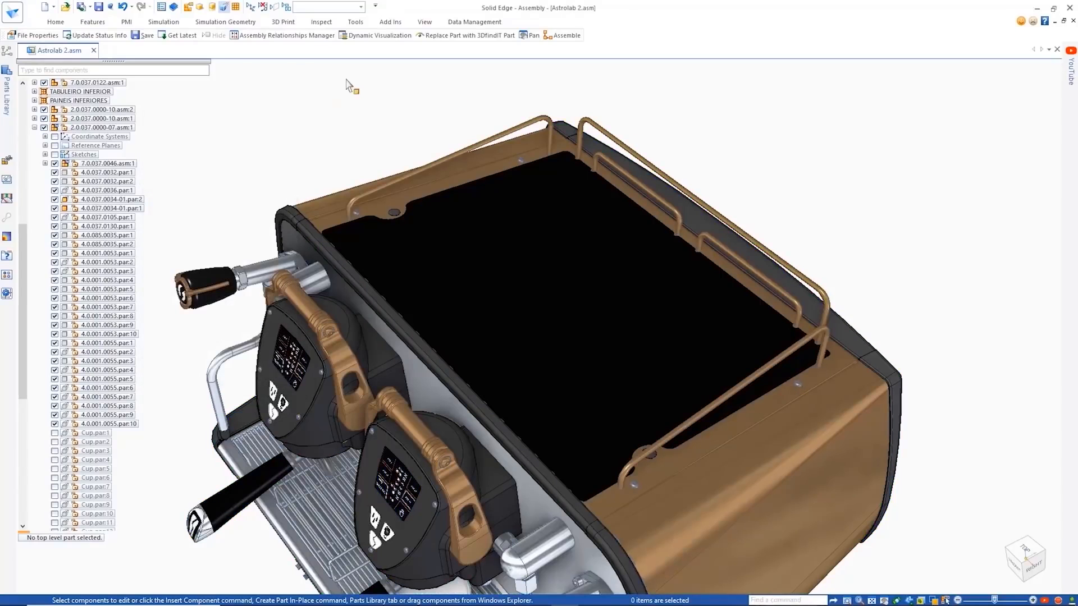
- Add a custom Finish property with the value Bronze to 4.0.037.0034-01.par
left_click(134, 199)
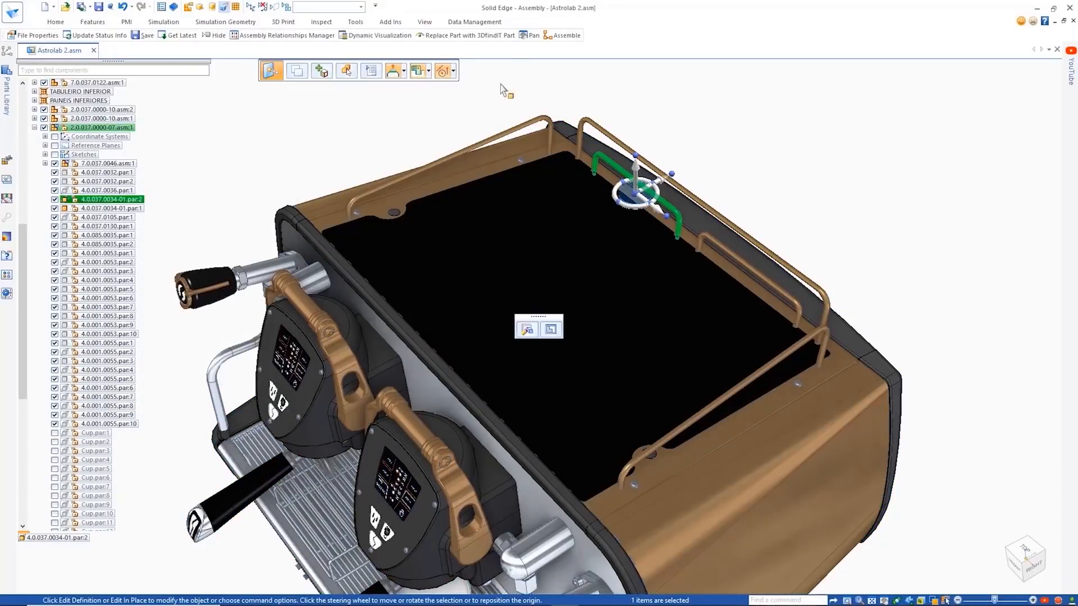
left_click(472, 21)
left_click(384, 39)
left_click_drag(747, 303, 744, 397)
left_click(372, 443)
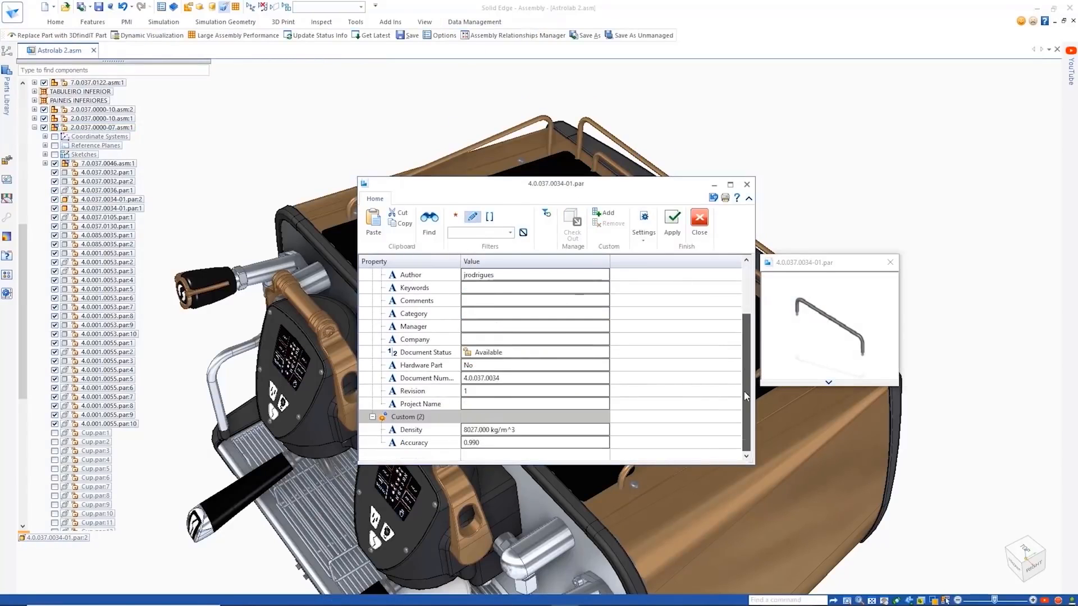
left_click(604, 213)
left_click(455, 443)
left_click(415, 468)
left_click(585, 443)
left_click(604, 443)
left_click(567, 489)
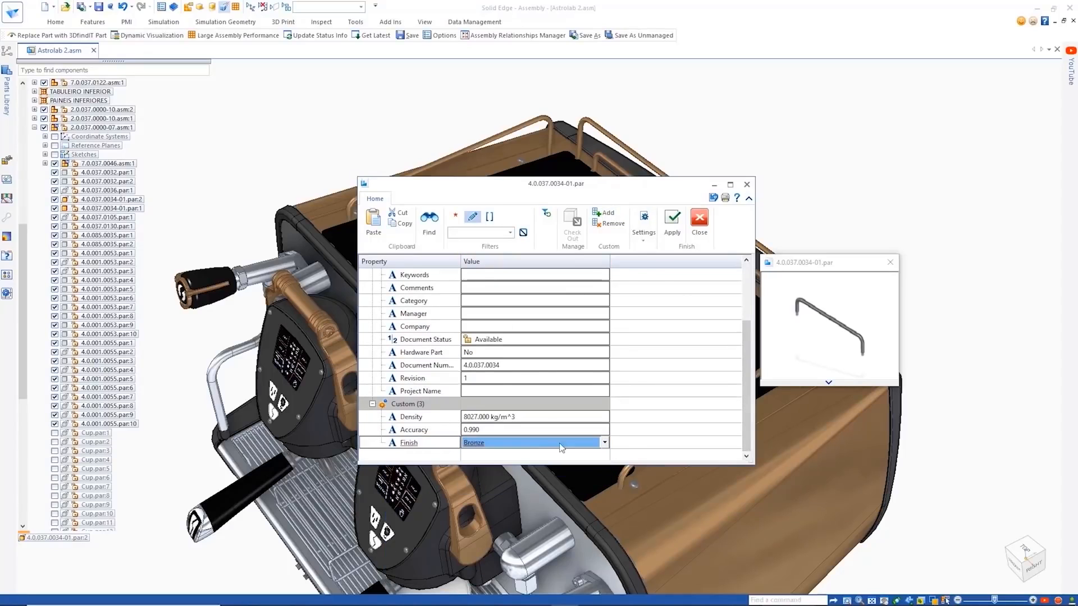
- Filter the part's properties by "comm", set Comments to Approved, and apply the property changes
left_click(372, 404)
left_click(479, 236)
type("com")
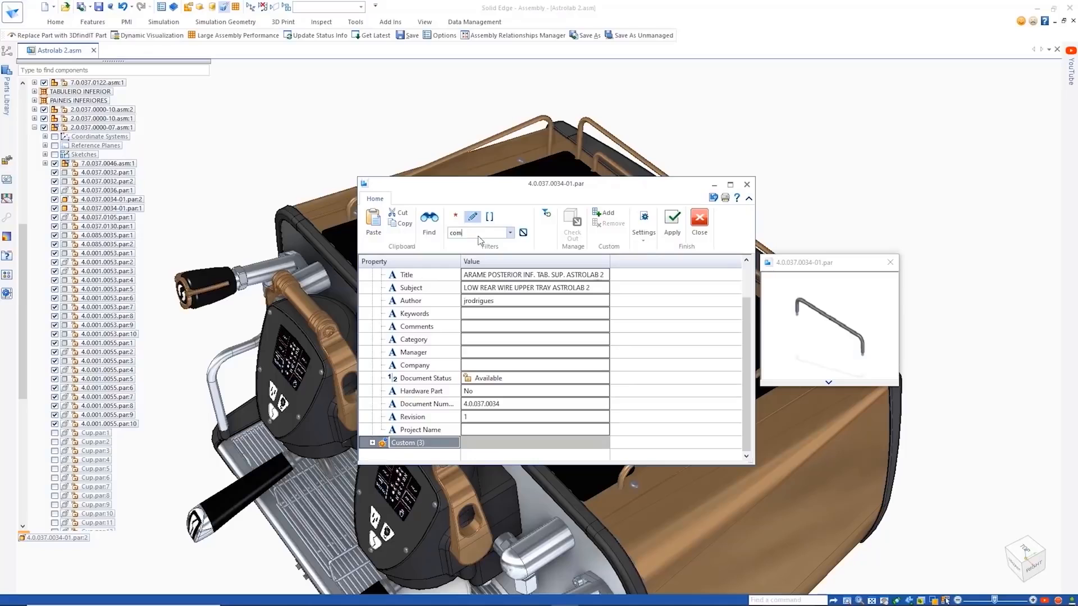
type("m")
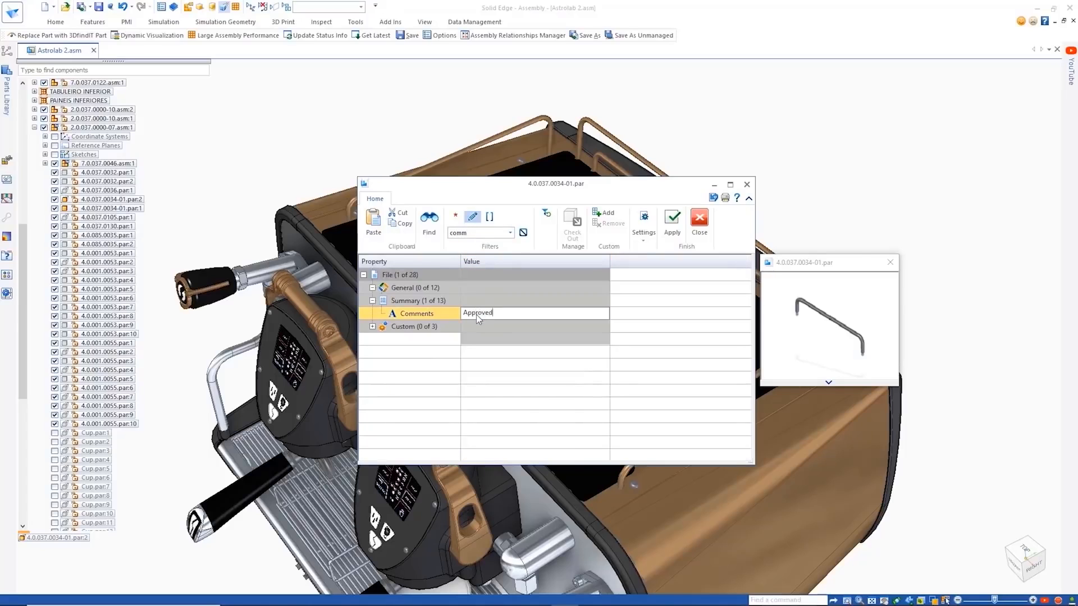
left_click(672, 221)
left_click(698, 222)
left_click(793, 187)
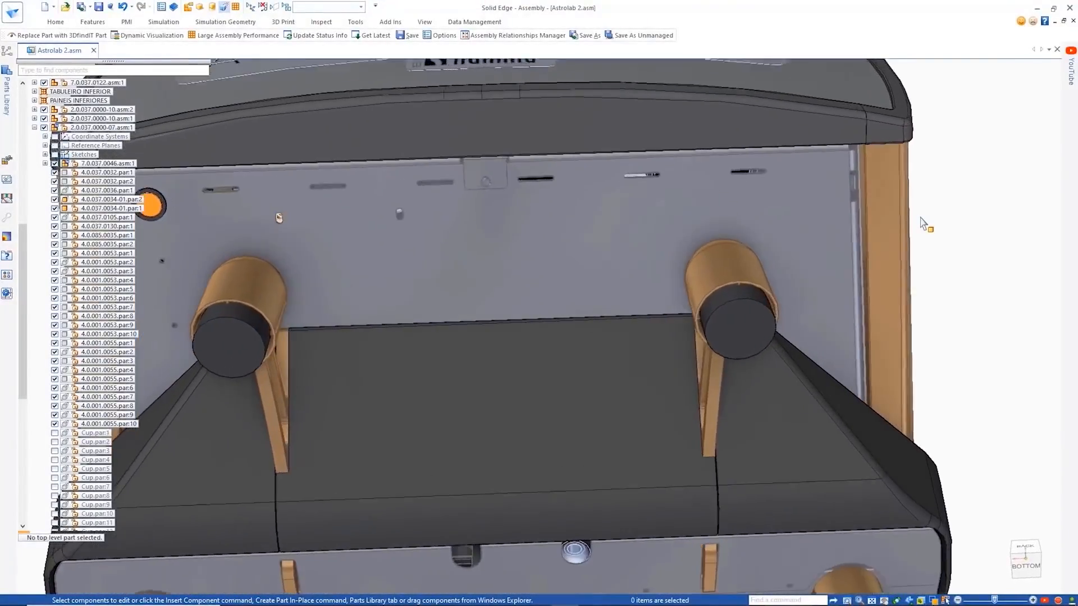
- Start a 3DfindIT shape search for a replacement of the rubber foot 4.0.000.0799.par:2 on the machine's underside
left_click(475, 22)
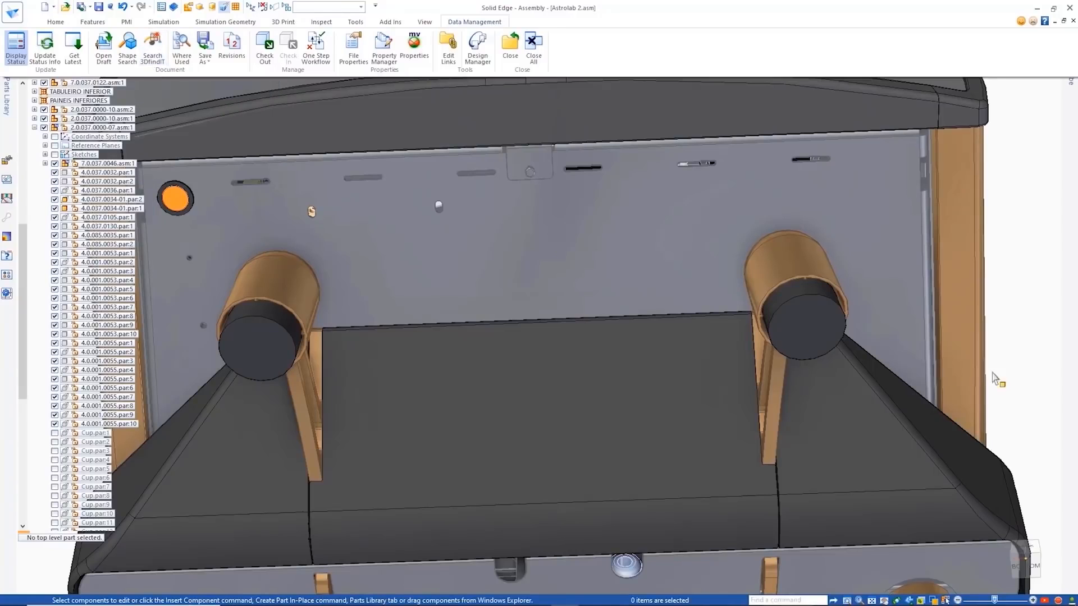
left_click(808, 335)
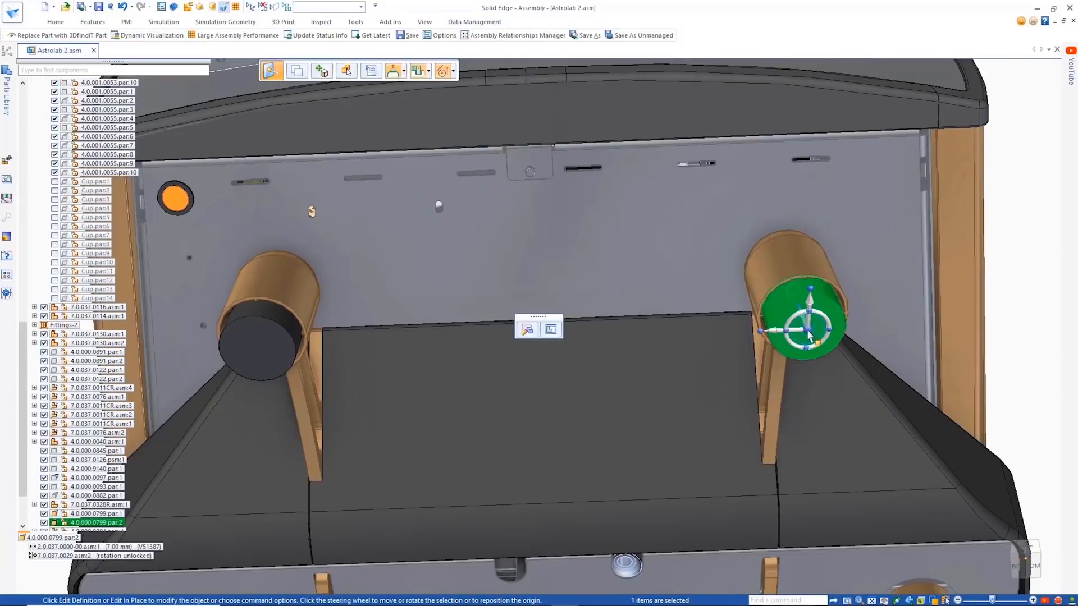
left_click(84, 37)
left_click(269, 325)
left_click(325, 76)
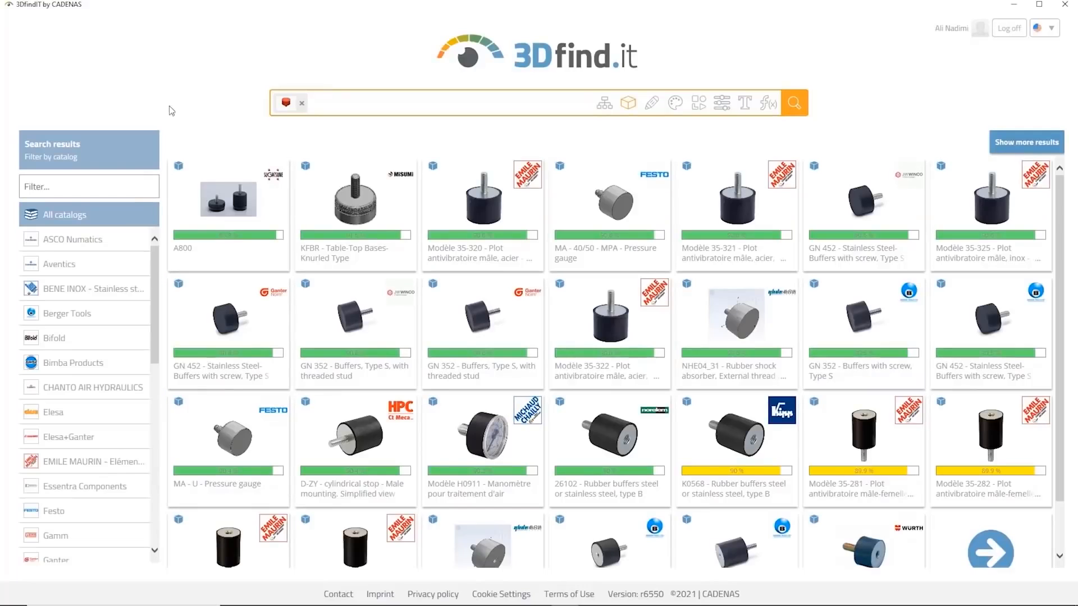
- Filter the results to the HPC catalog, configure the D-KON conical elasto buffer with a 50 mm diameter, and send it to Solid Edge 2022
scroll(73, 449, "down", 3)
left_click(73, 455)
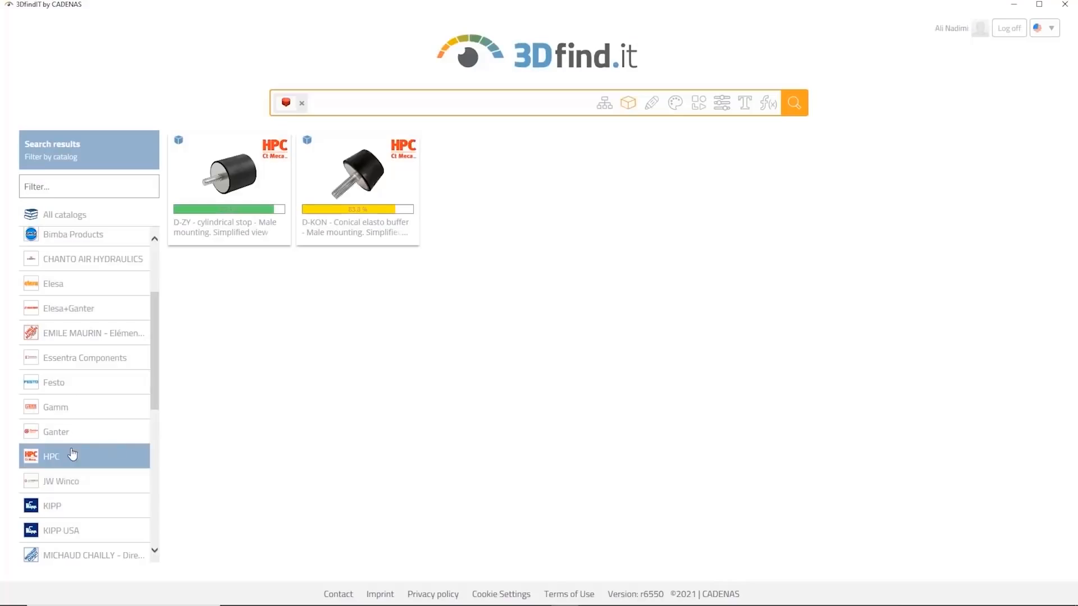
left_click(346, 182)
left_click(514, 300)
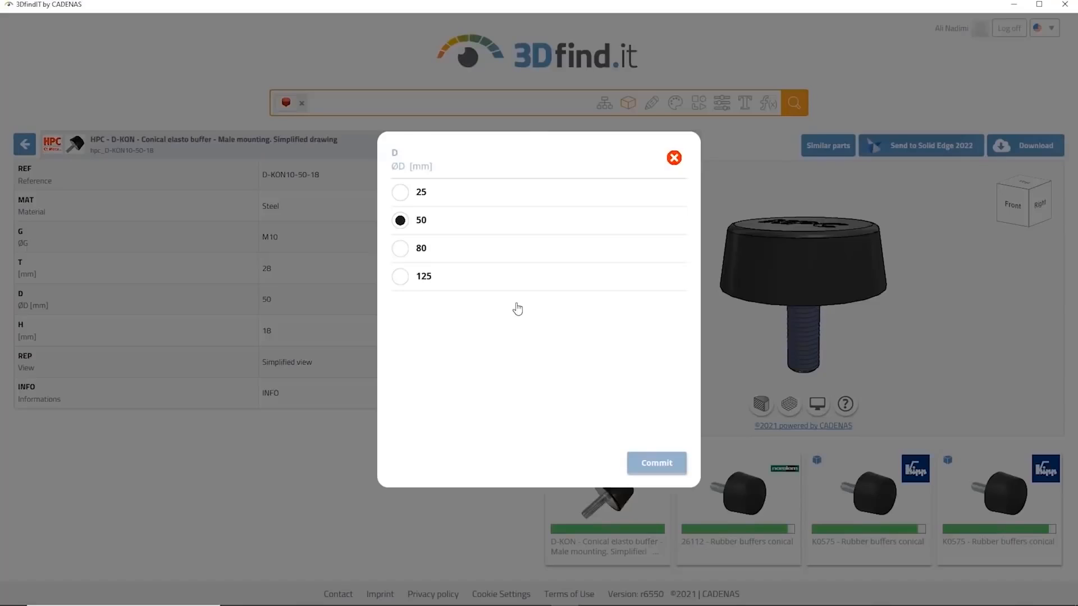
left_click(650, 462)
left_click(905, 148)
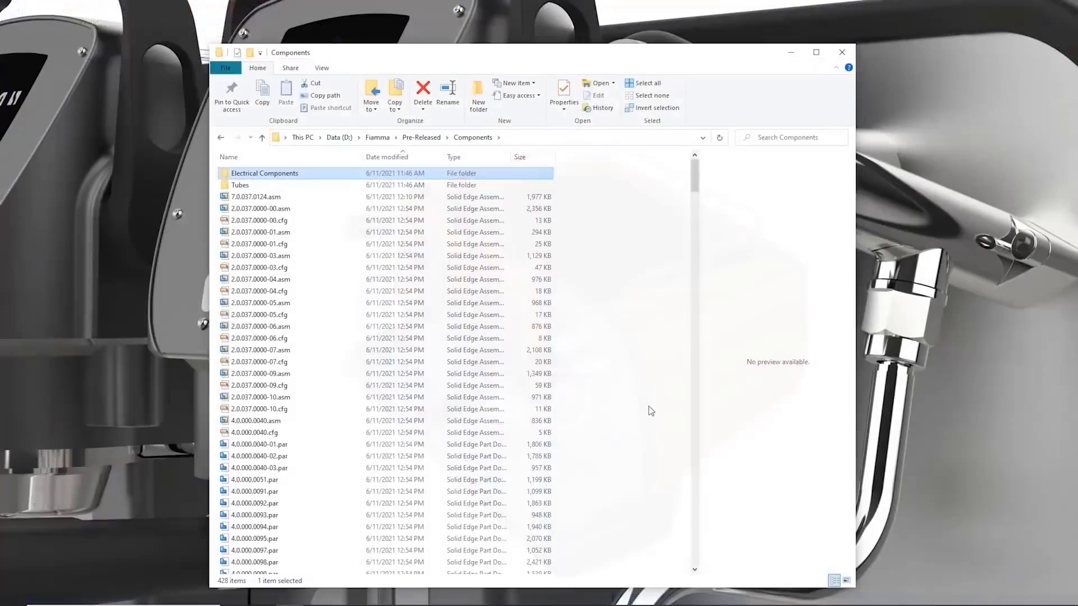
- Switch to the Components folder in File Explorer and start a file operation on 2.0.037.0000-01.asm
right_click(289, 231)
mouse_move(331, 289)
left_click(436, 298)
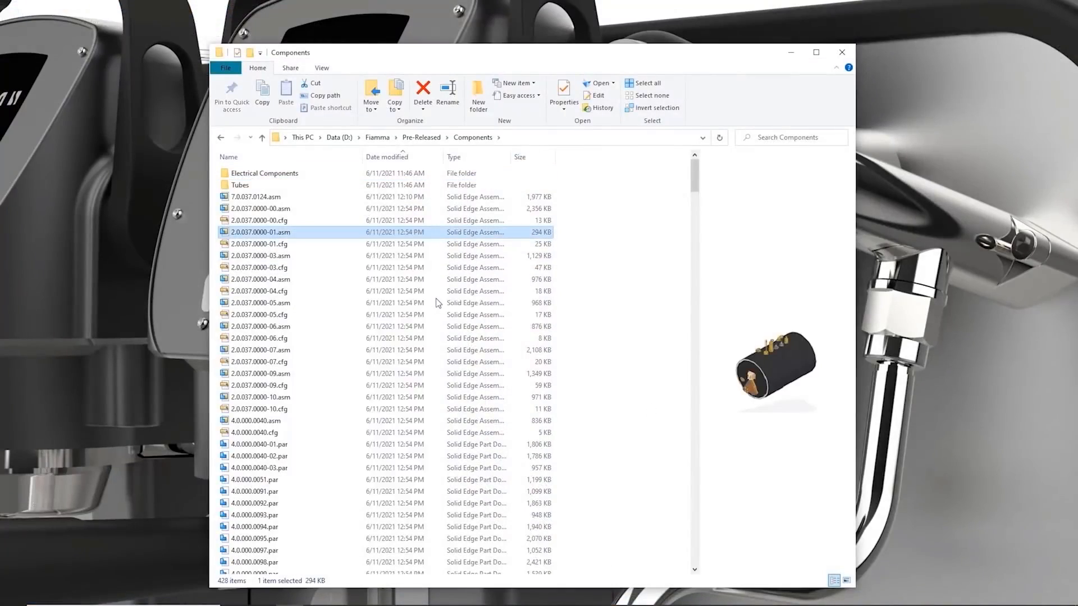
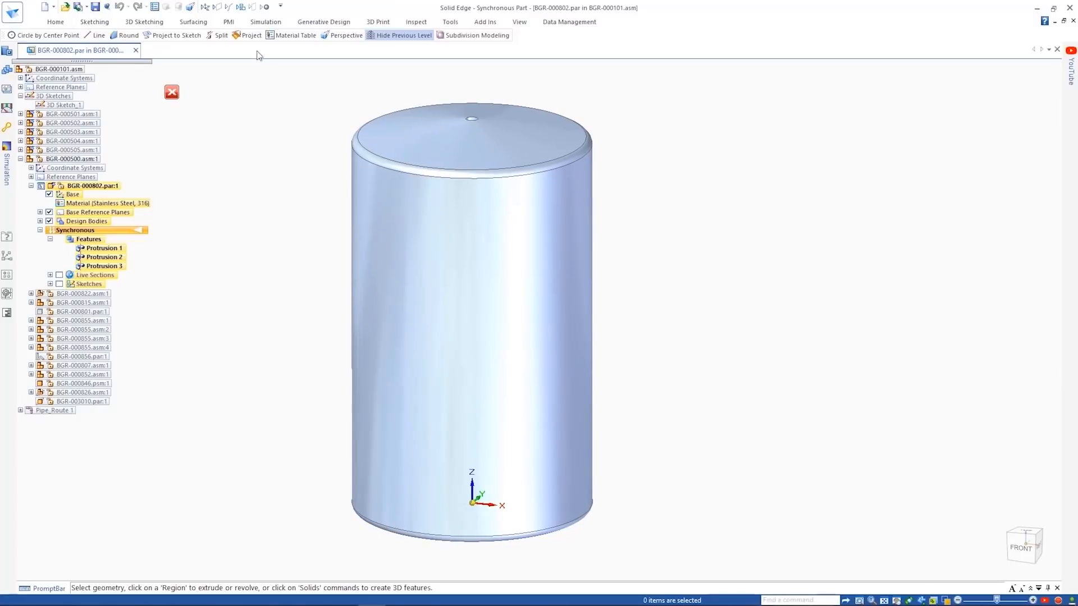
- Create a linear static study with a tetrahedral mesh for the tank part BGR-000802.par
left_click(63, 48)
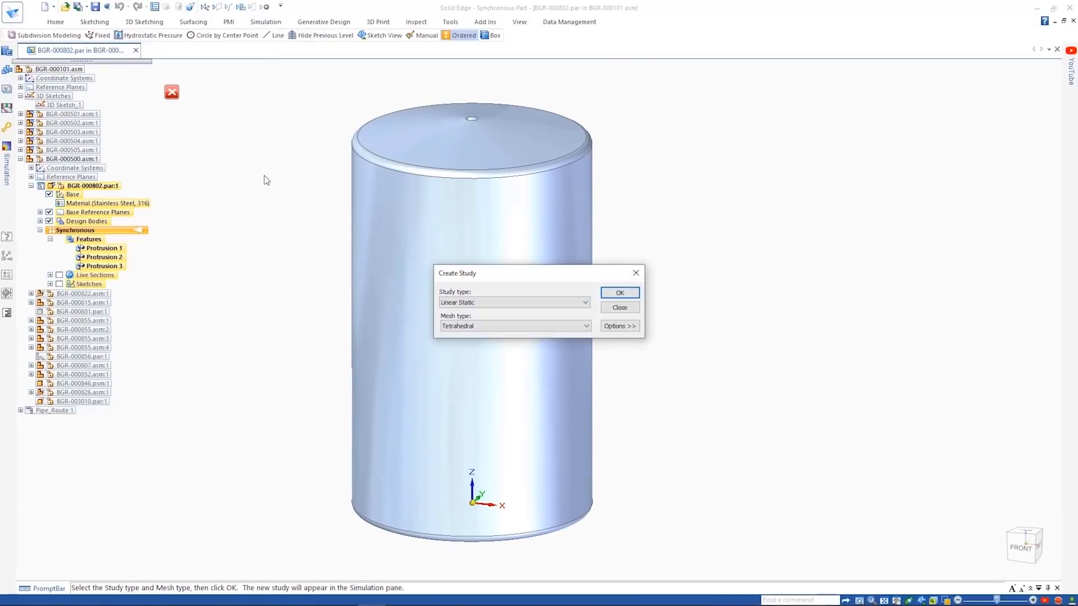
left_click(619, 292)
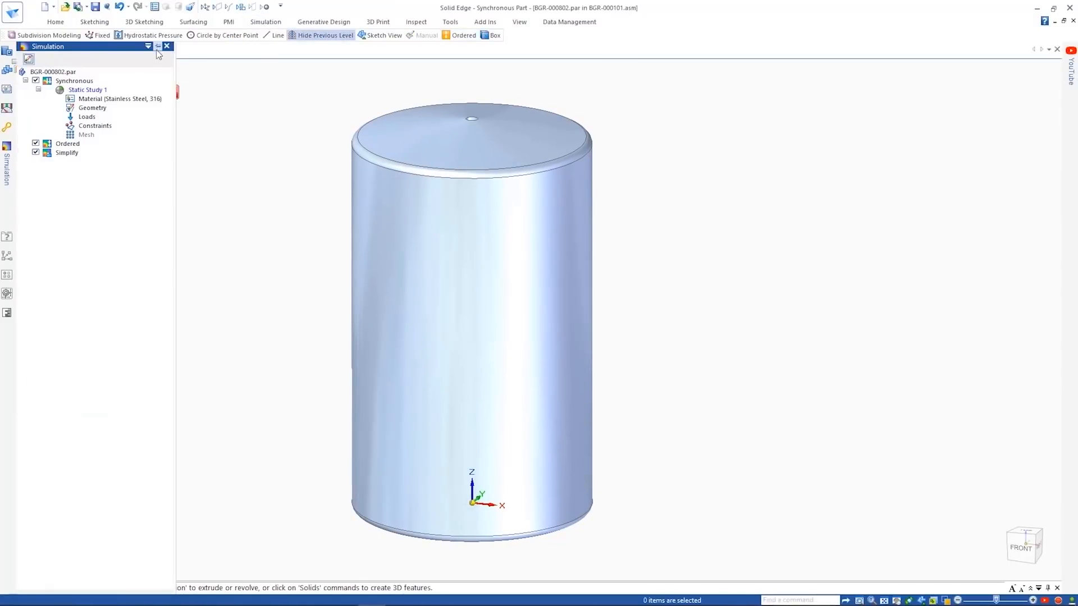
left_click(268, 23)
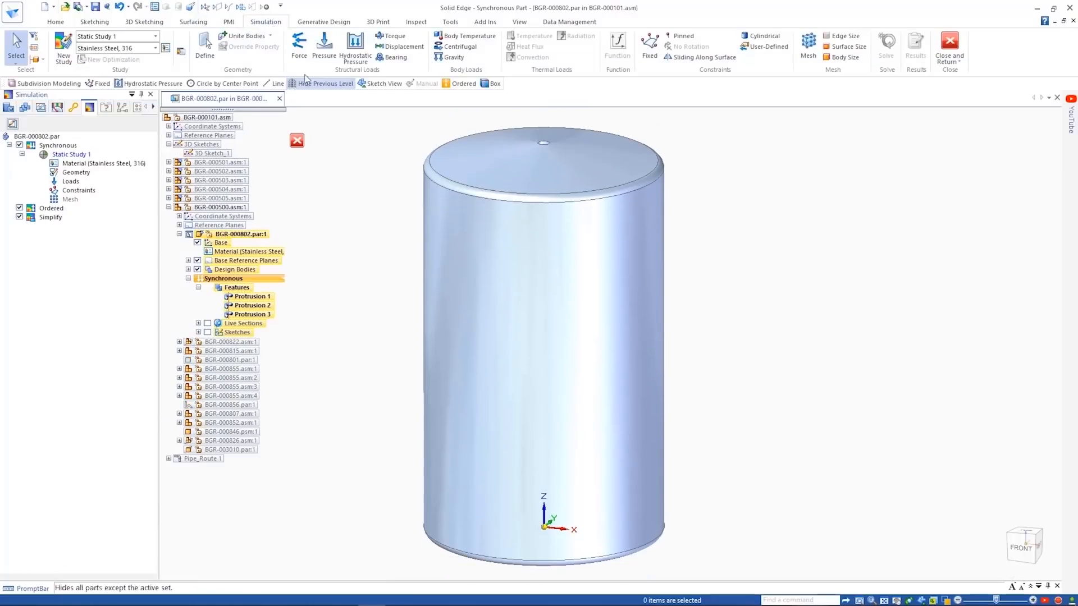
- Apply hydrostatic pressure to the tank's inner faces, measured from the top circular edge with a 250 mm fluid offset and 855 kg/m^3 density
left_click(356, 48)
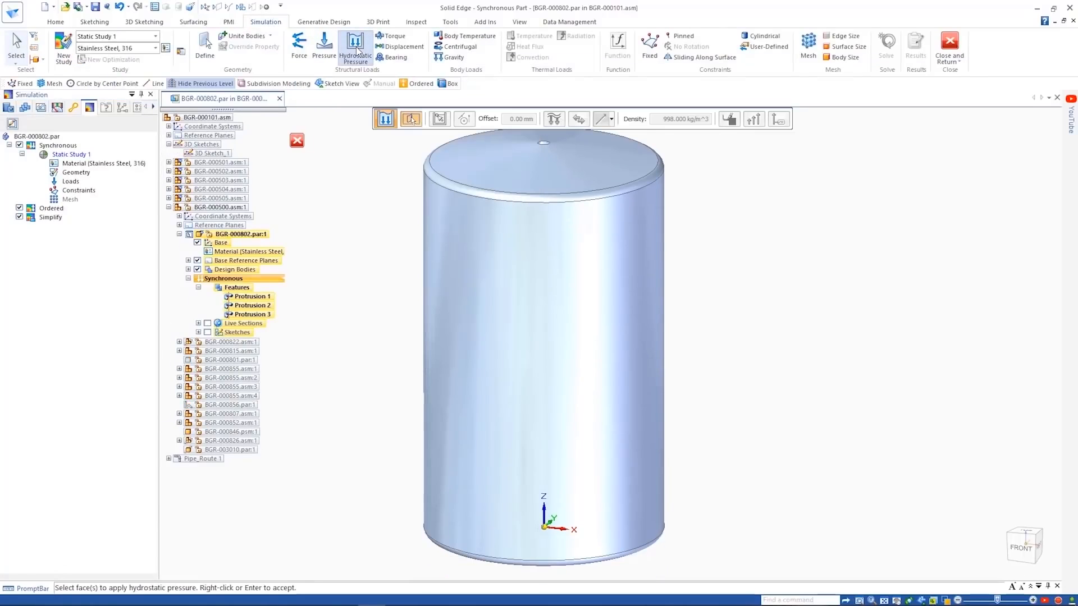
right_click(506, 256)
left_click(577, 294)
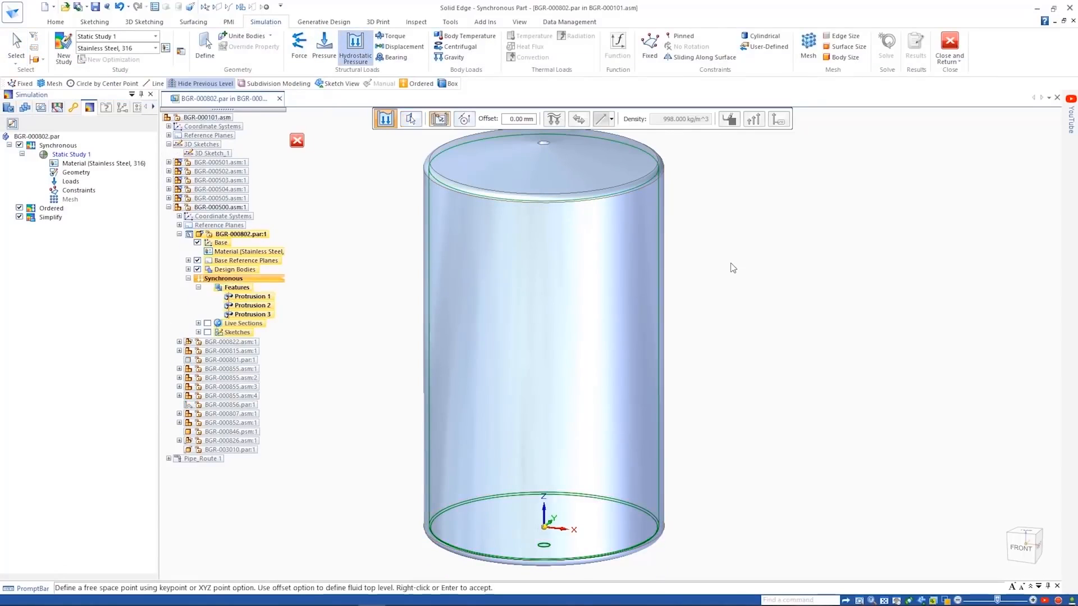
left_click(616, 197)
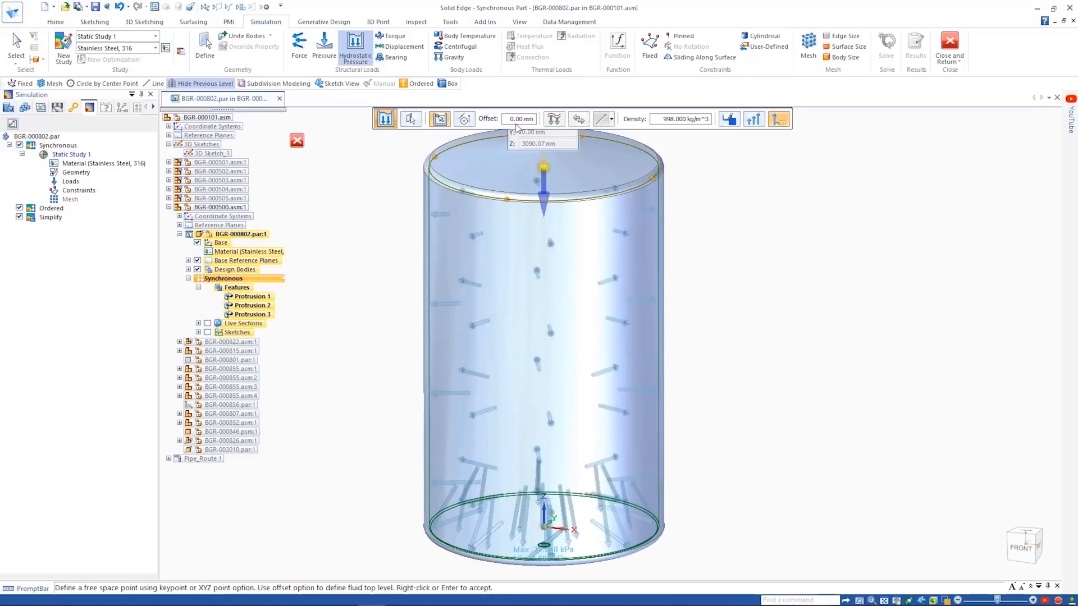
type("250")
key("Return")
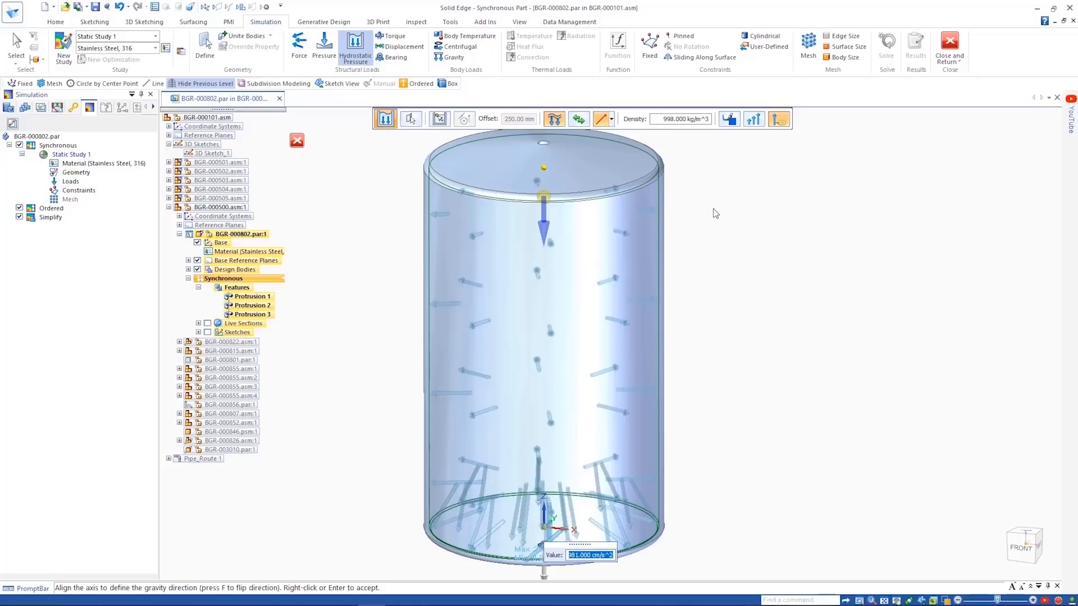
key("Return")
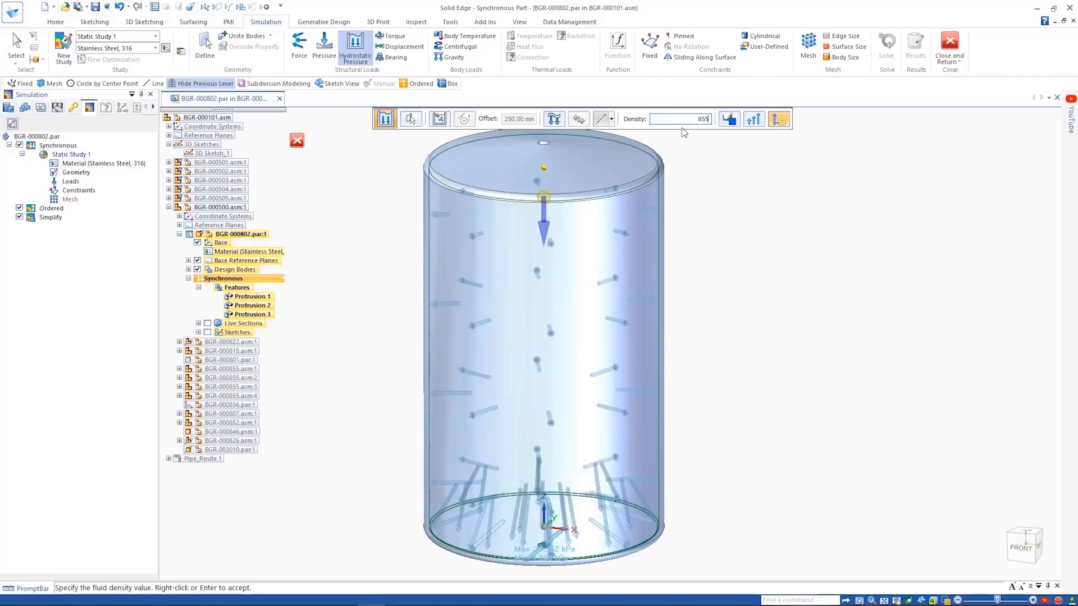
key("Return")
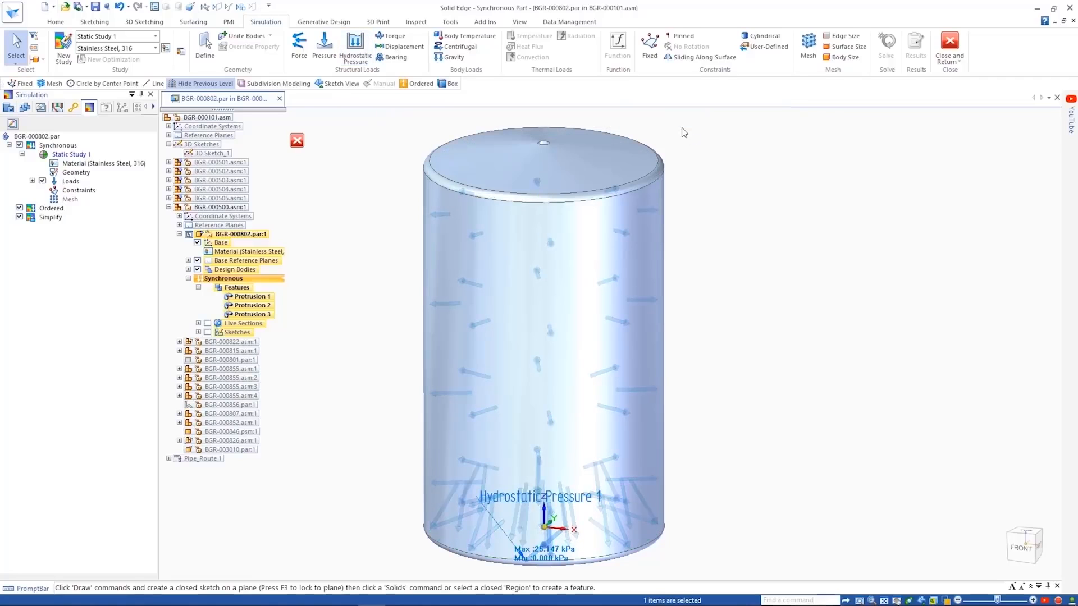
- Apply a fixed constraint to the bottom of the tank
left_click(651, 61)
middle_click_drag(723, 264, 715, 212)
left_click(597, 547)
right_click(762, 335)
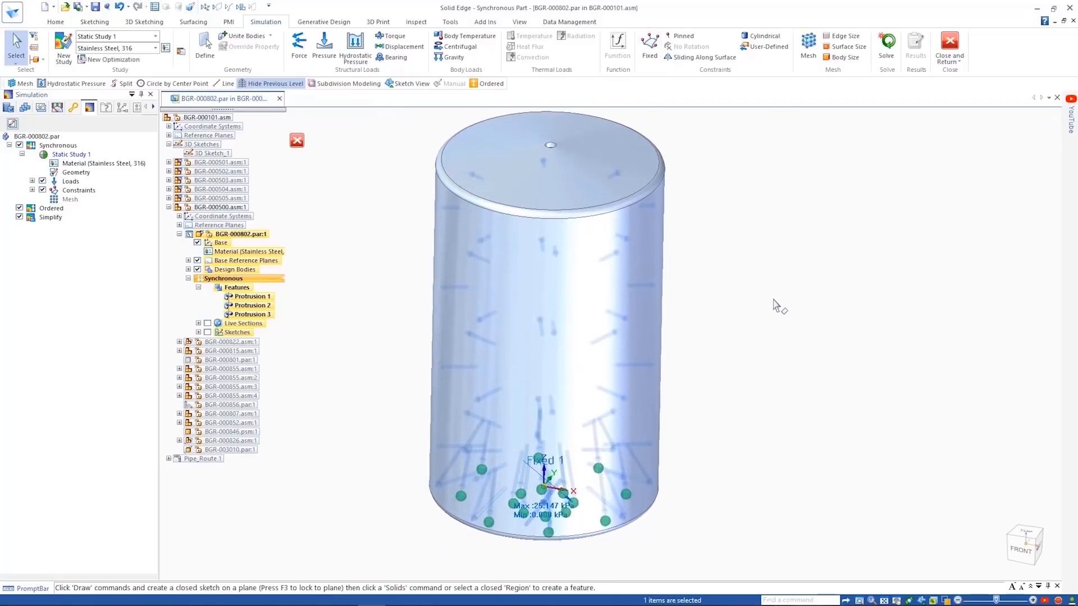
- Mesh the tank with Body Mesh enabled at subjective size 5 (171.99 mm) and solve the study
left_click(804, 48)
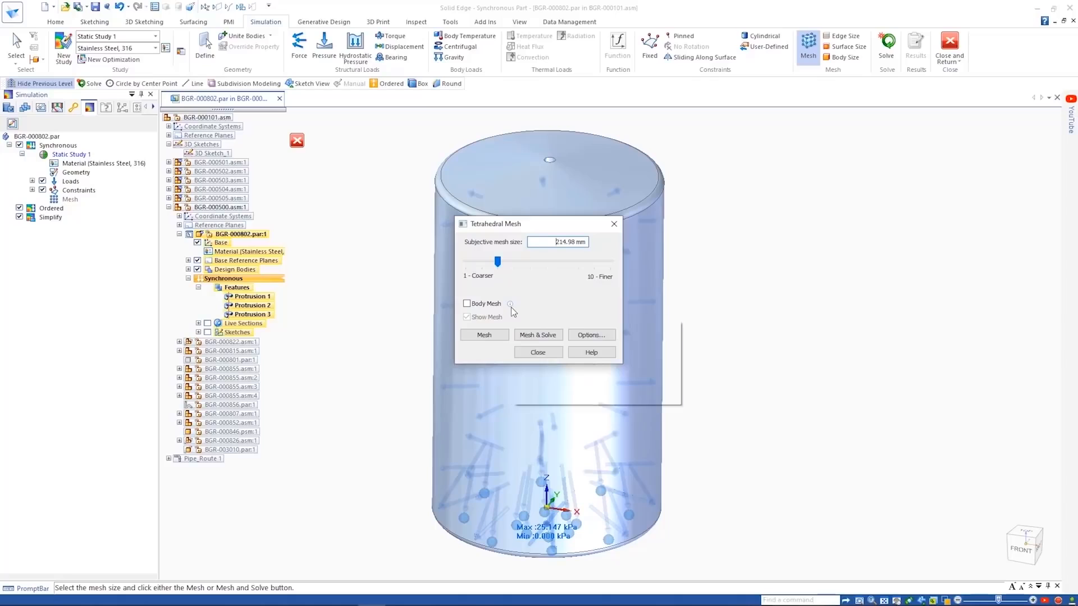
mouse_move(510, 308)
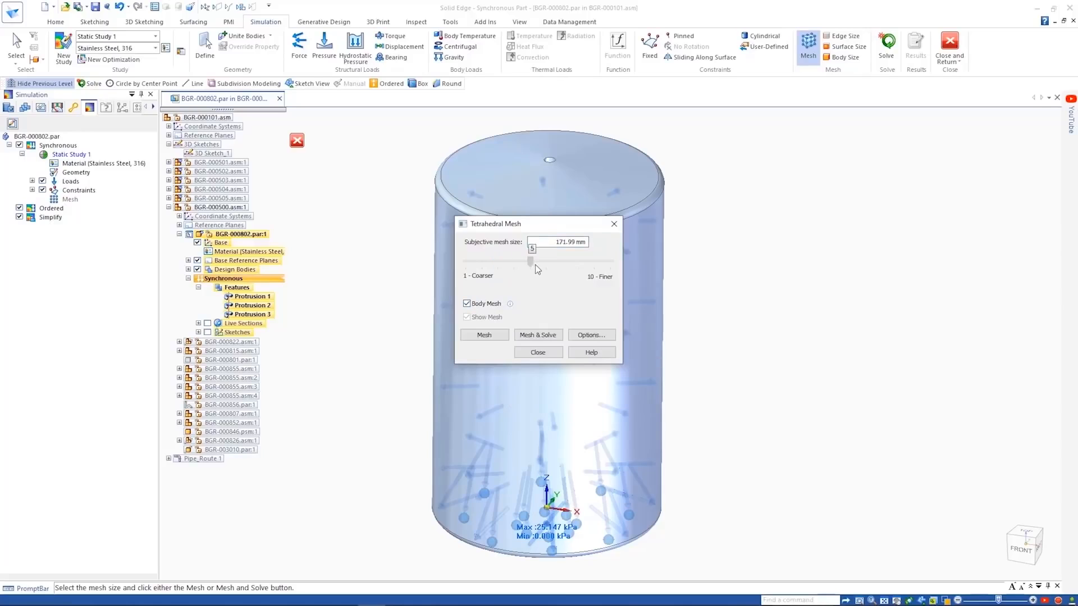
left_click(538, 335)
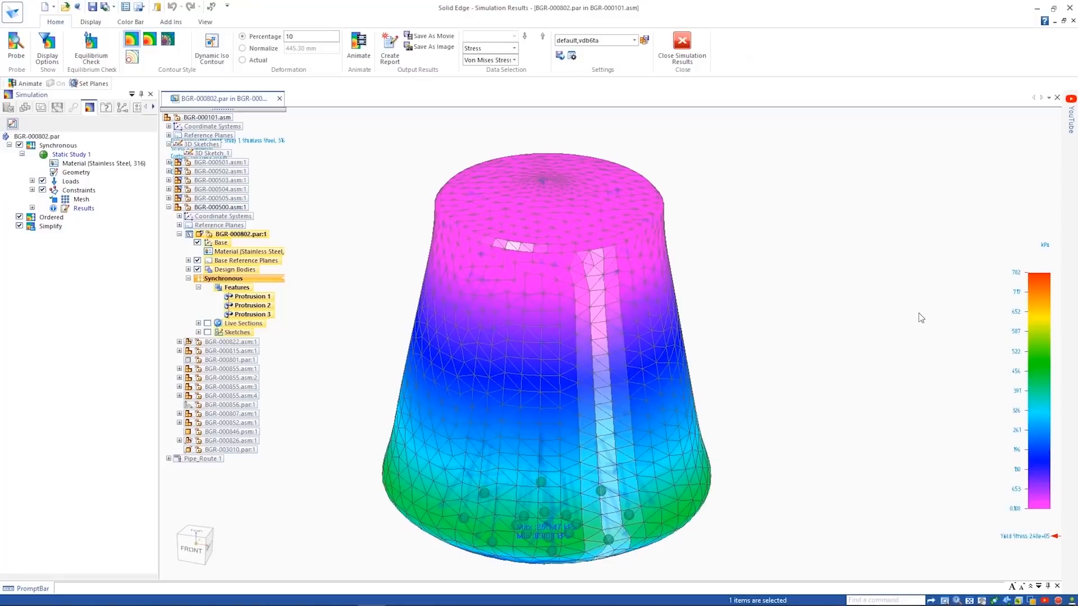
- Show the tank's stress result at actual deformation, play its animation, and close the simulation results
left_click(251, 60)
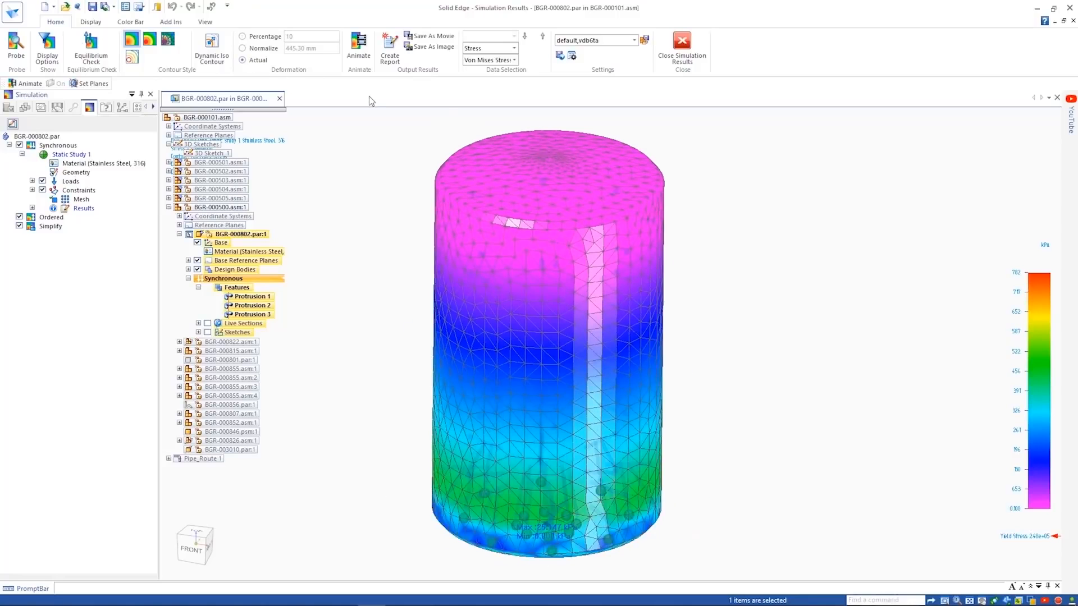
left_click(356, 56)
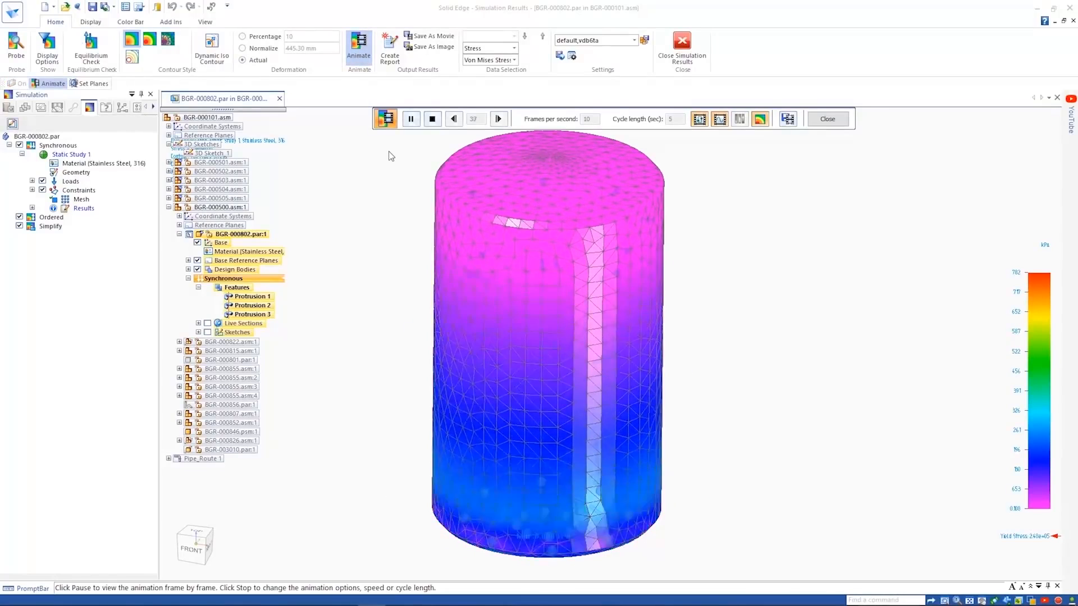
left_click(689, 50)
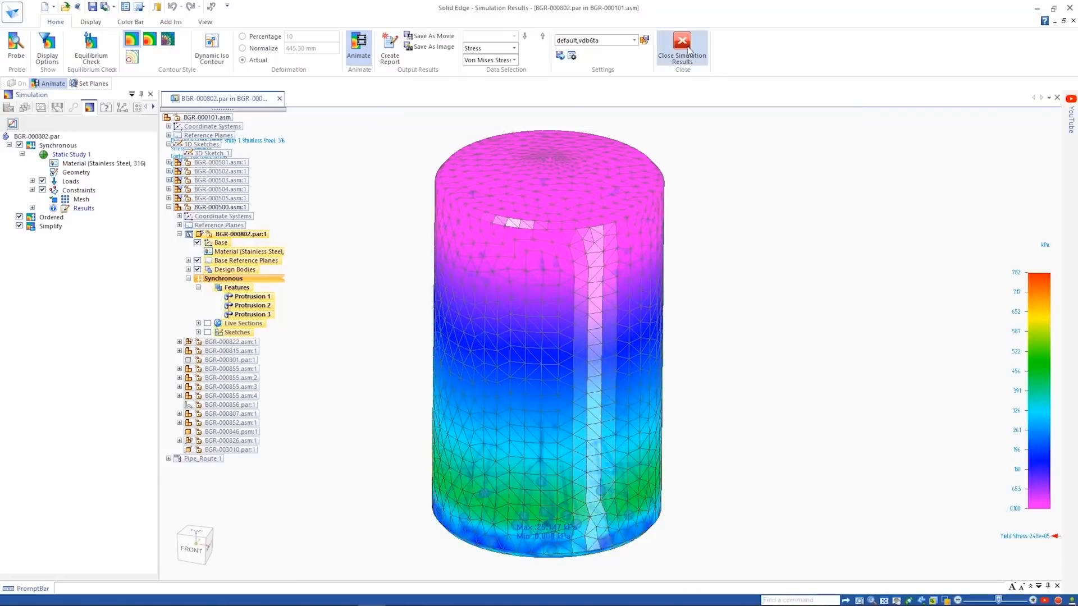
- Set the fluid offset of the Hydrostatic Pressure 1 load to 750 mm
left_click(32, 181)
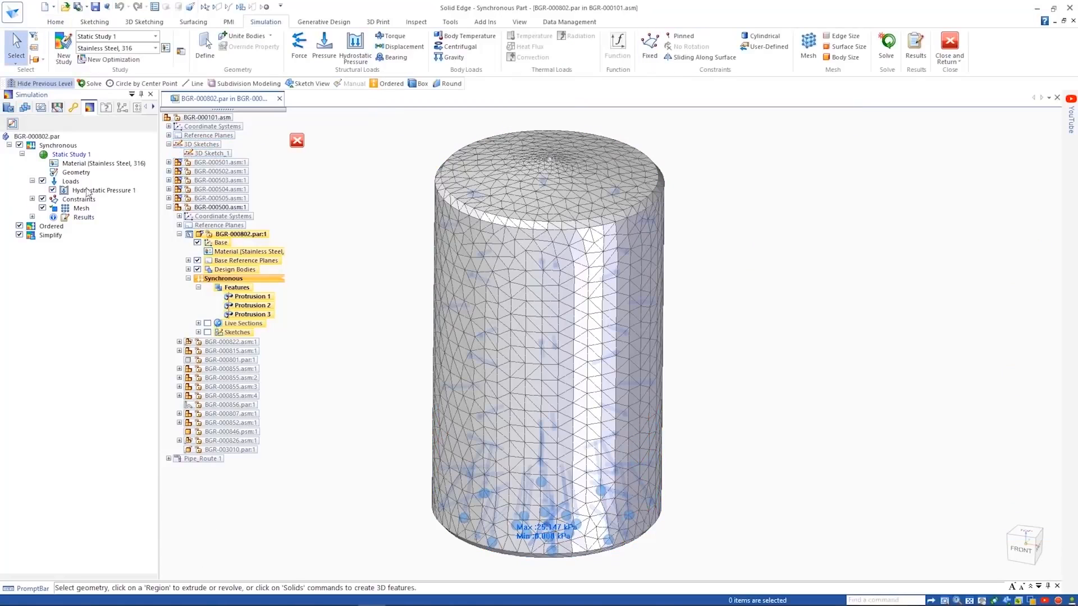
left_click(87, 190)
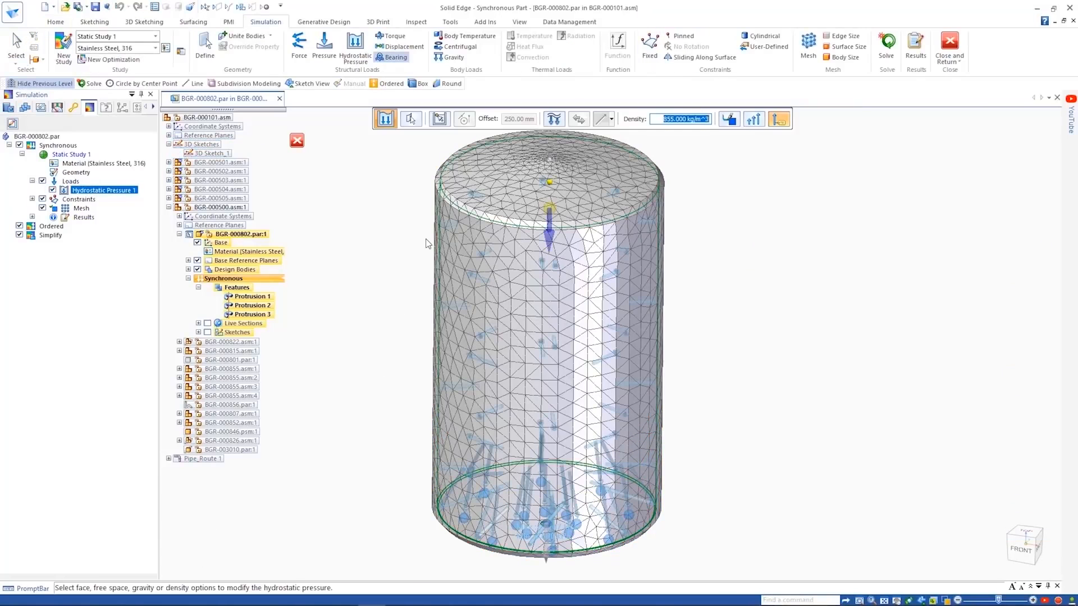
left_click(439, 119)
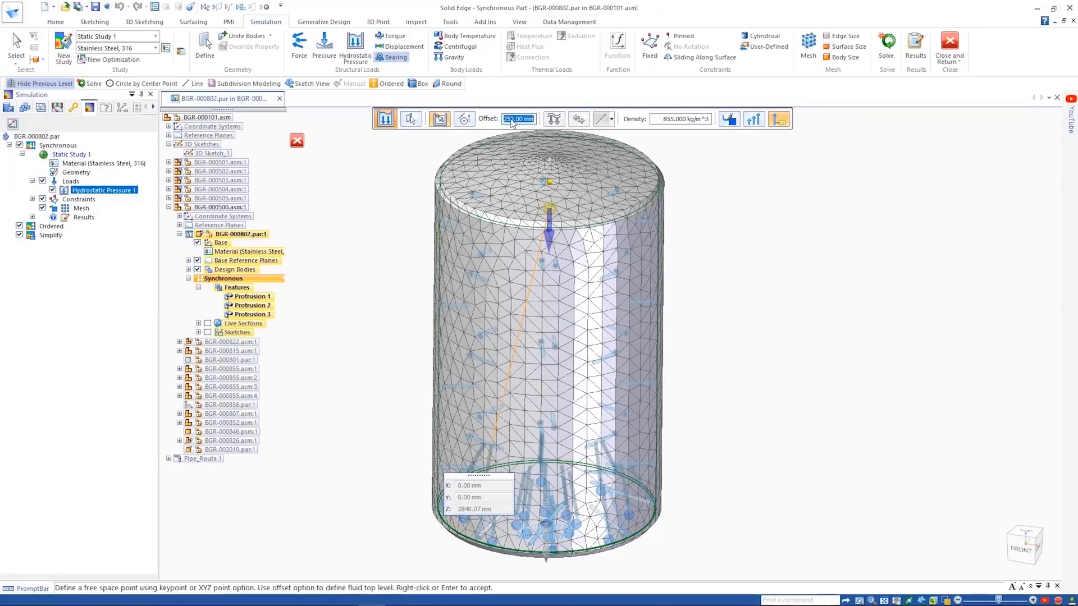
type("0")
key("Tab")
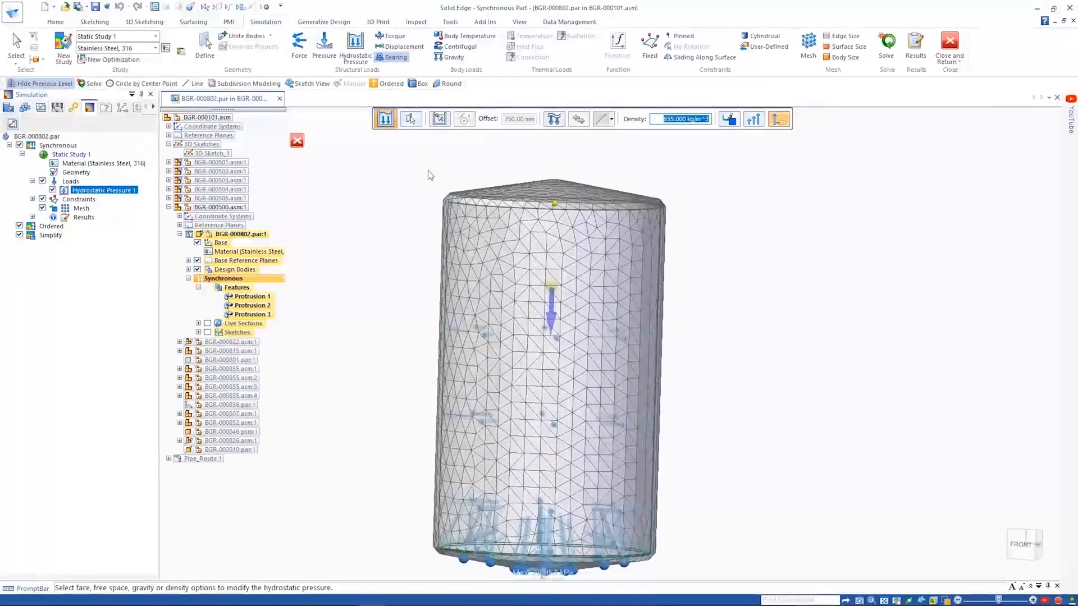
right_click(427, 175)
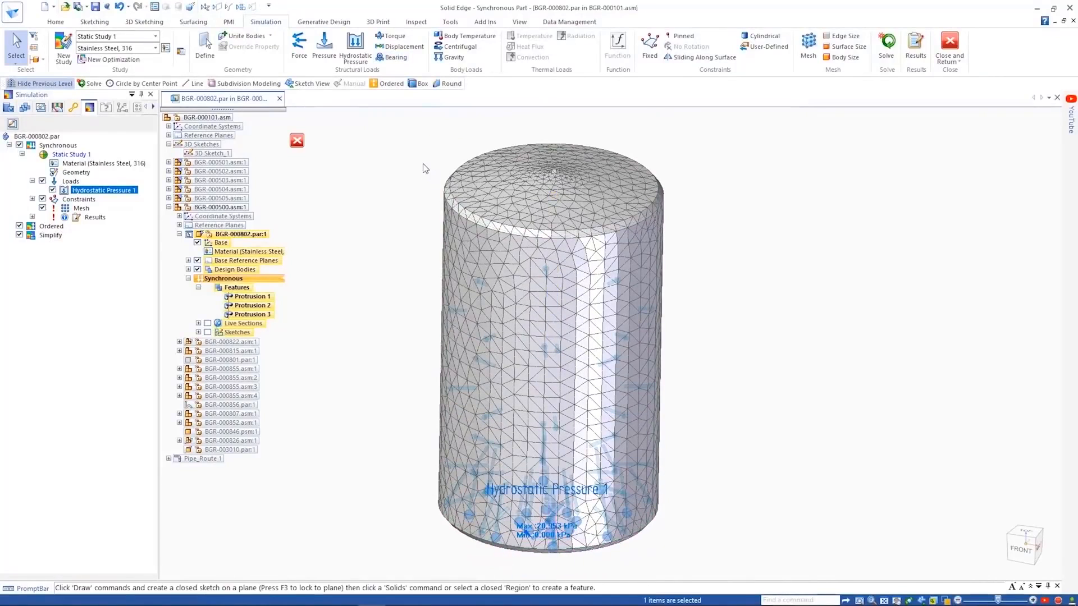
left_click(422, 168)
- Solve the tank study again with the changed load, animate the stress result, and close the results
left_click(887, 45)
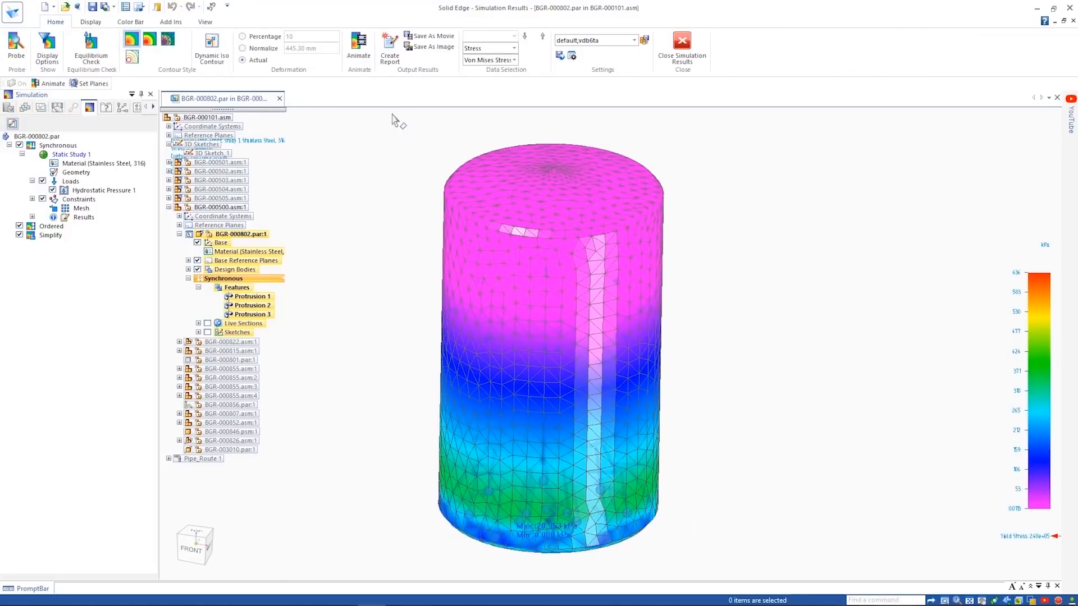
left_click(359, 50)
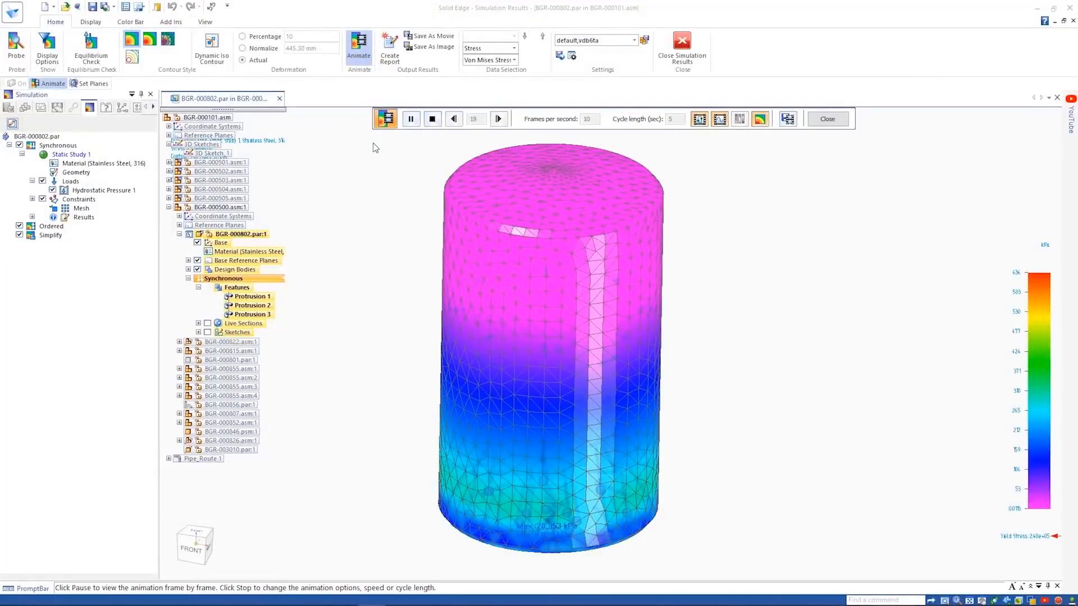
left_click(682, 45)
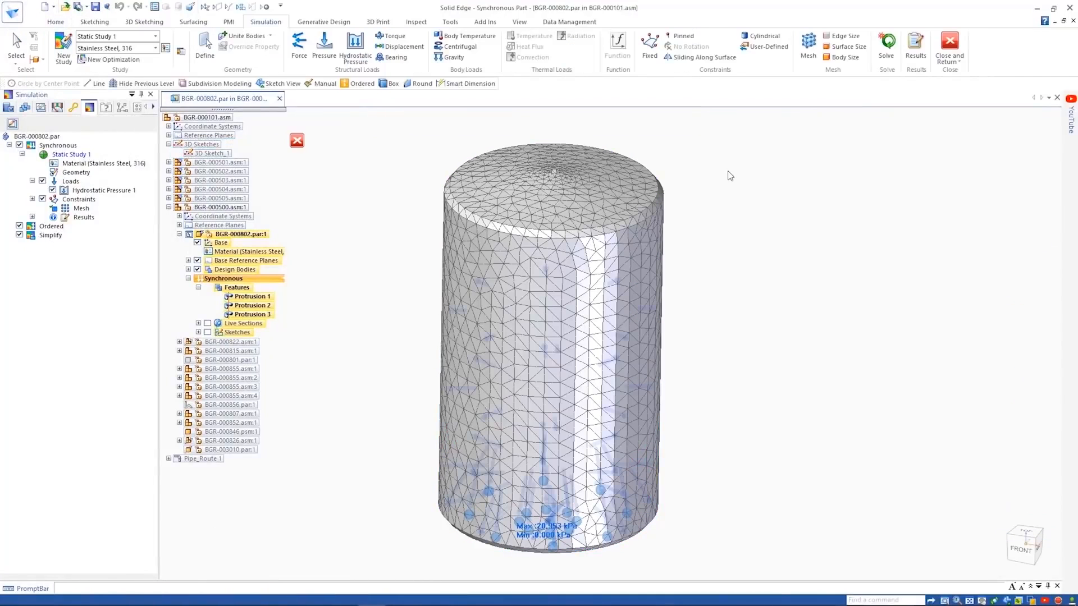
- Return to the BGR-000101.asm assembly and open the filling station's frame subassembly BGR-000785.asm on its own
left_click(949, 47)
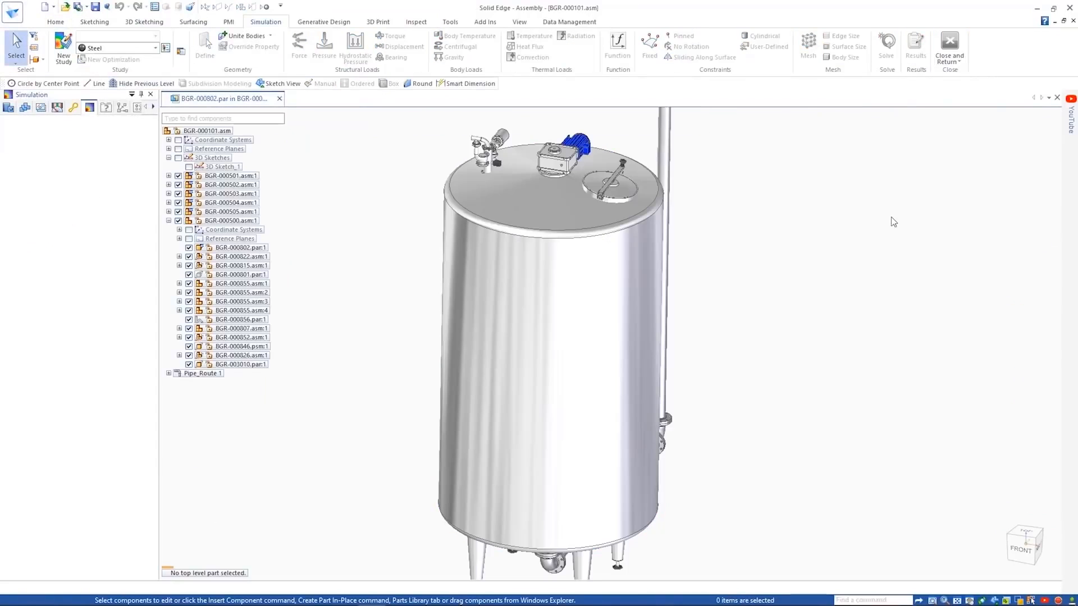
middle_click_drag(797, 230, 530, 147)
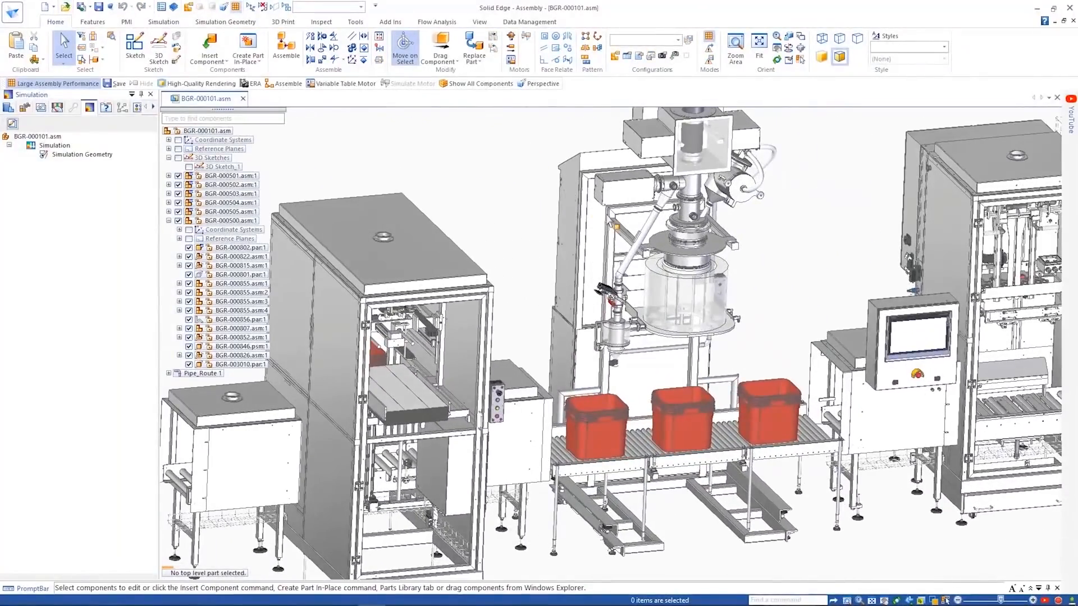
left_click(611, 222)
right_click(206, 223)
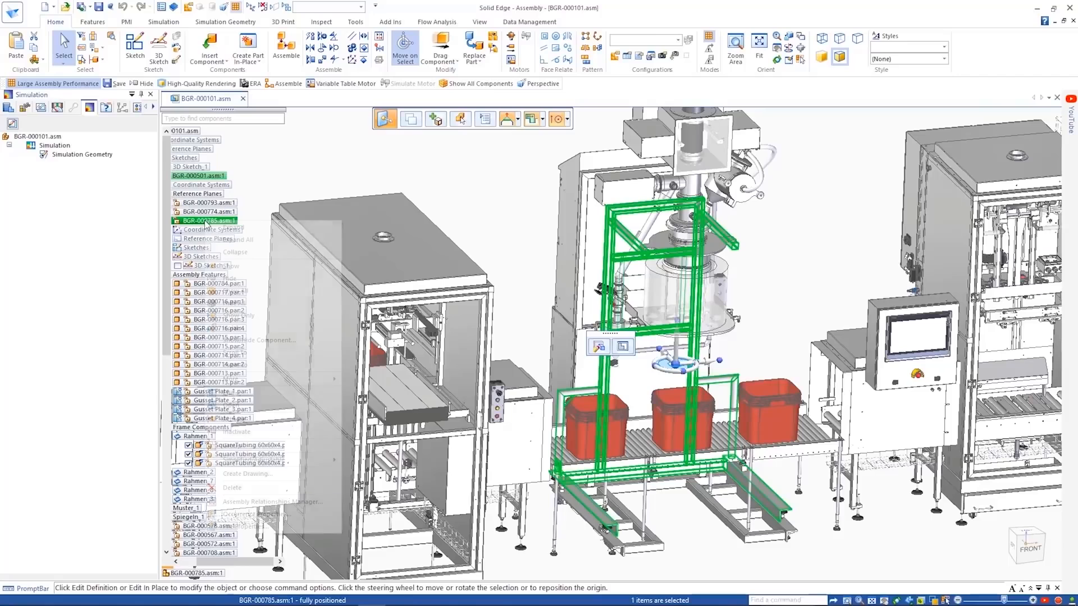
left_click(240, 405)
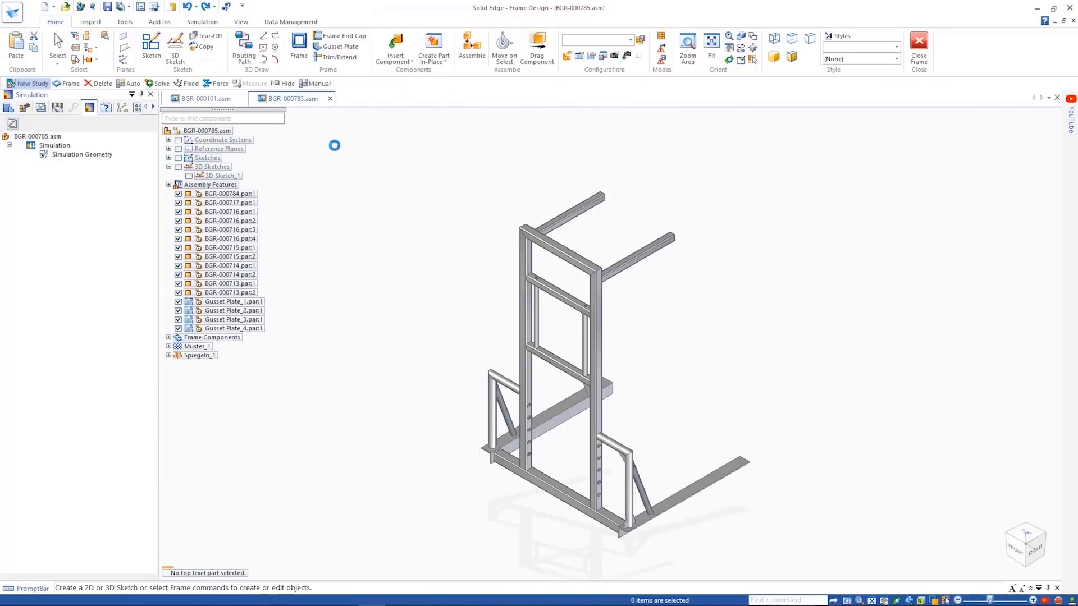
- Show only the tubing members under Frame Components and create a static study that includes them as geometry
right_click(229, 337)
left_click(266, 392)
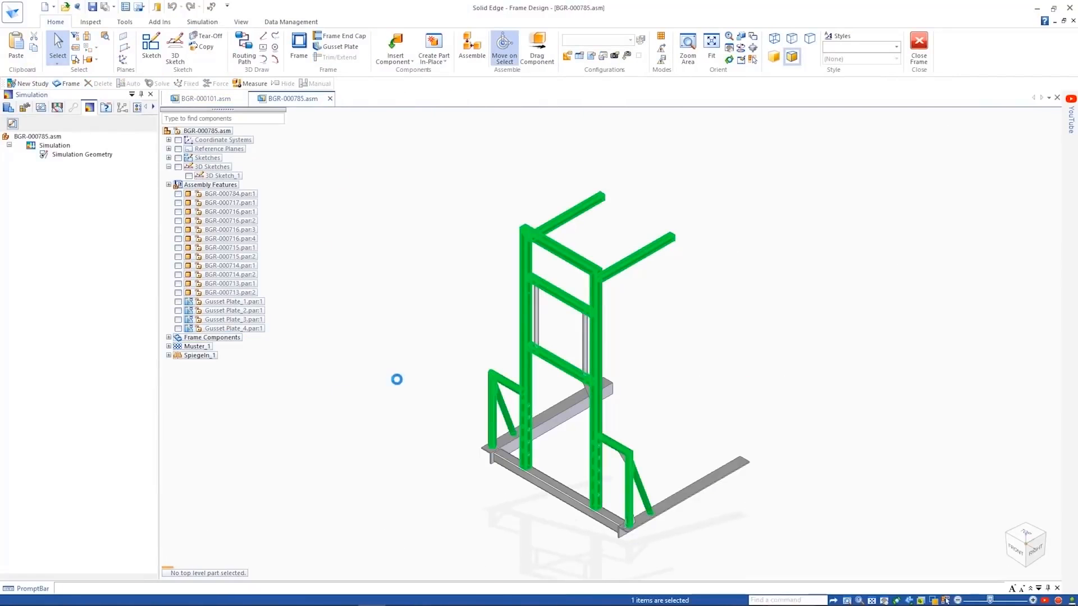
left_click(203, 22)
left_click(87, 49)
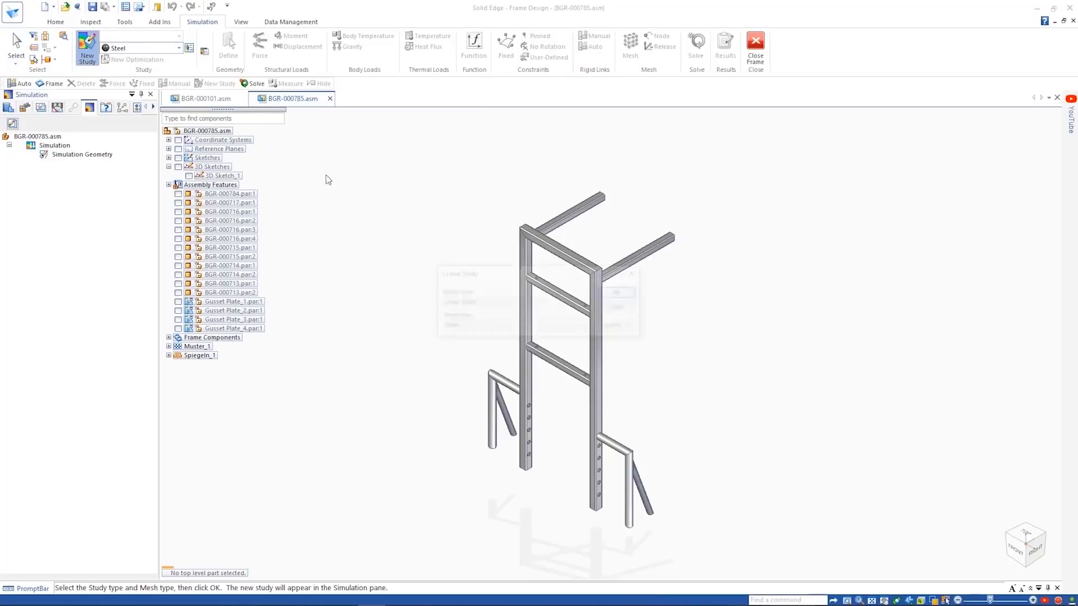
left_click(615, 292)
left_click(679, 400)
right_click(752, 553)
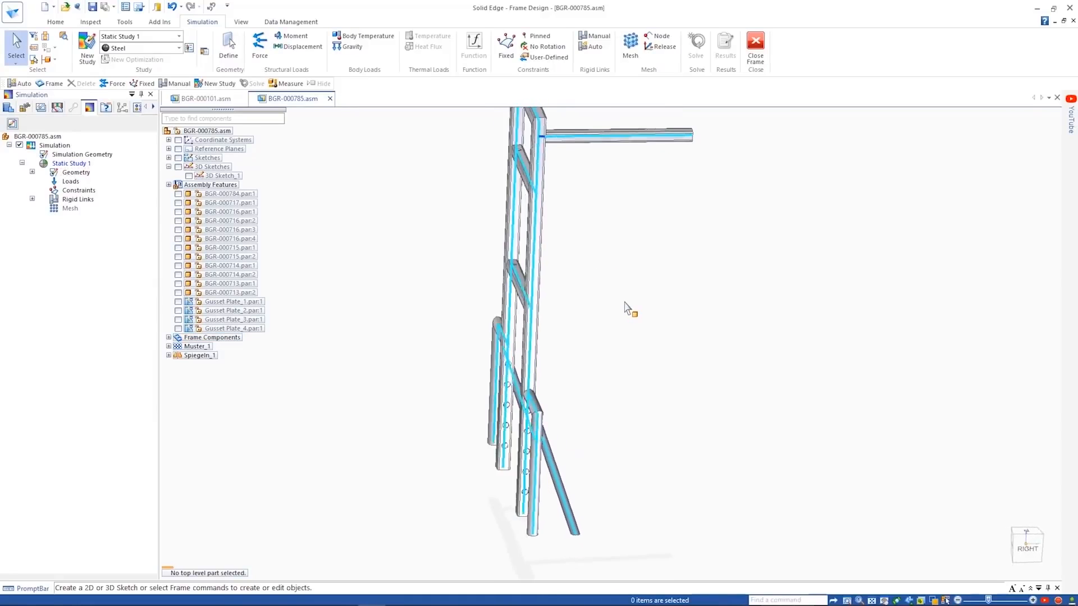
- Generate automatic rigid links across all members of the frame
left_click(592, 49)
left_click_drag(364, 248, 660, 571)
left_click(527, 118)
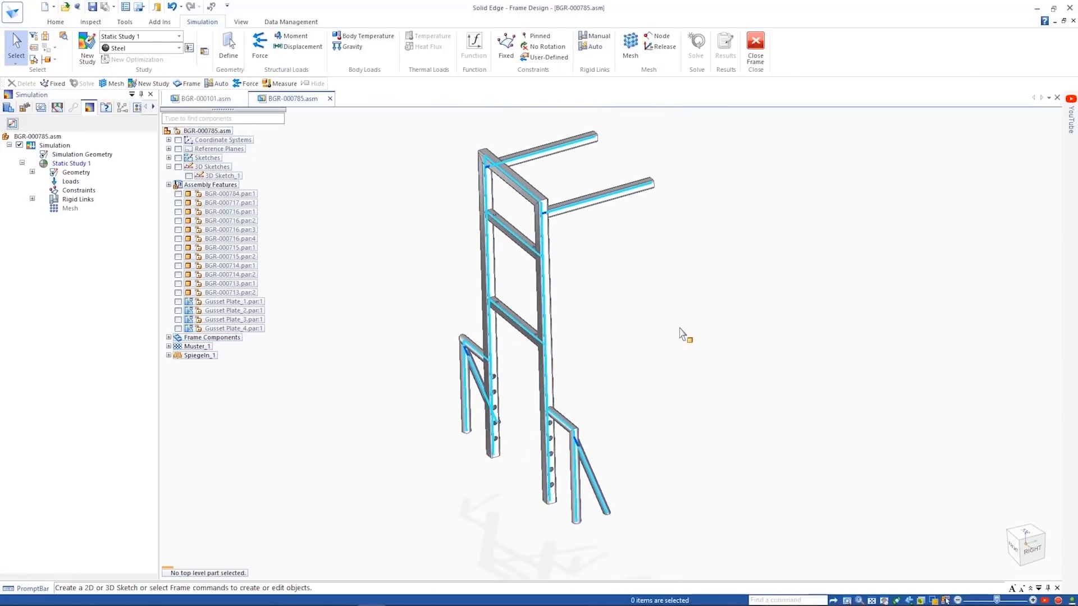
- Apply a fixed constraint by node to the lower ends of the frame's uprights, side posts and diagonal braces
left_click(506, 45)
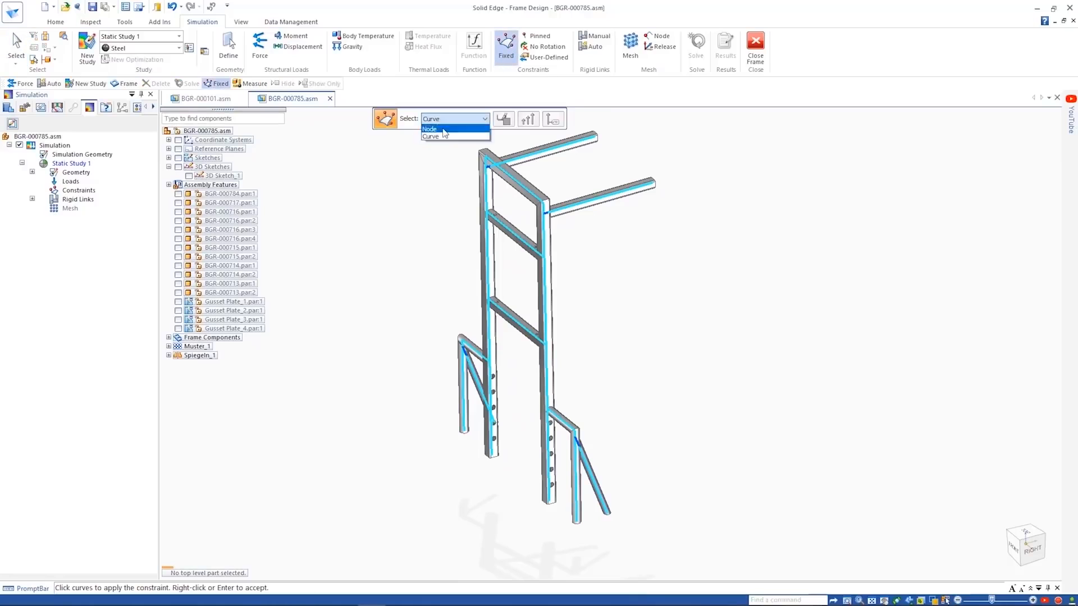
left_click(463, 365)
left_click(493, 443)
left_click(551, 498)
right_click(666, 487)
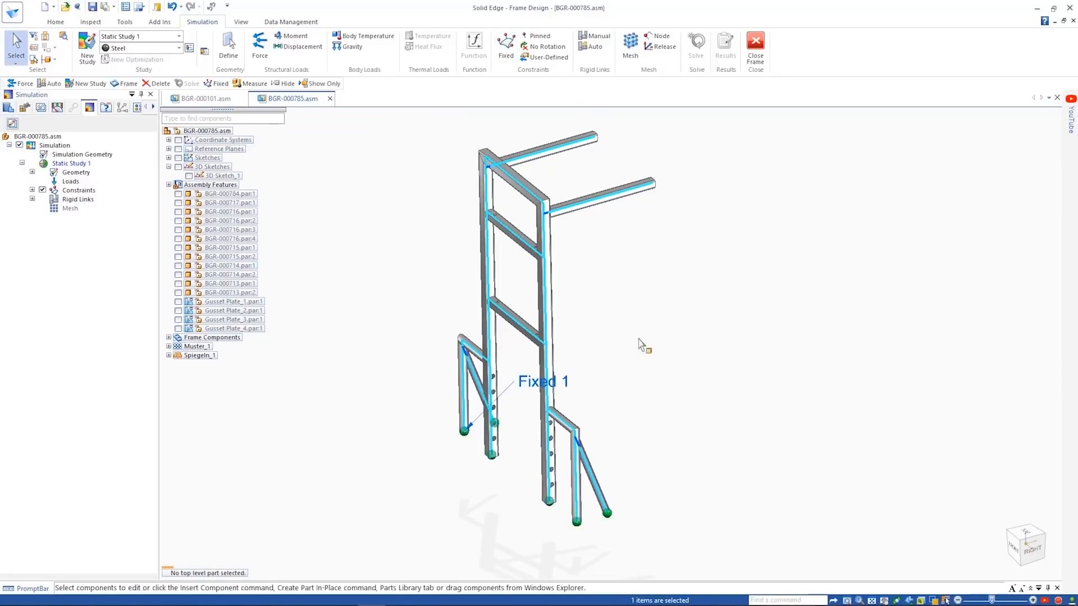
- Apply a downward 500000 mN force to the two horizontal arms at the top of the frame
left_click(260, 46)
left_click(561, 147)
left_click(603, 188)
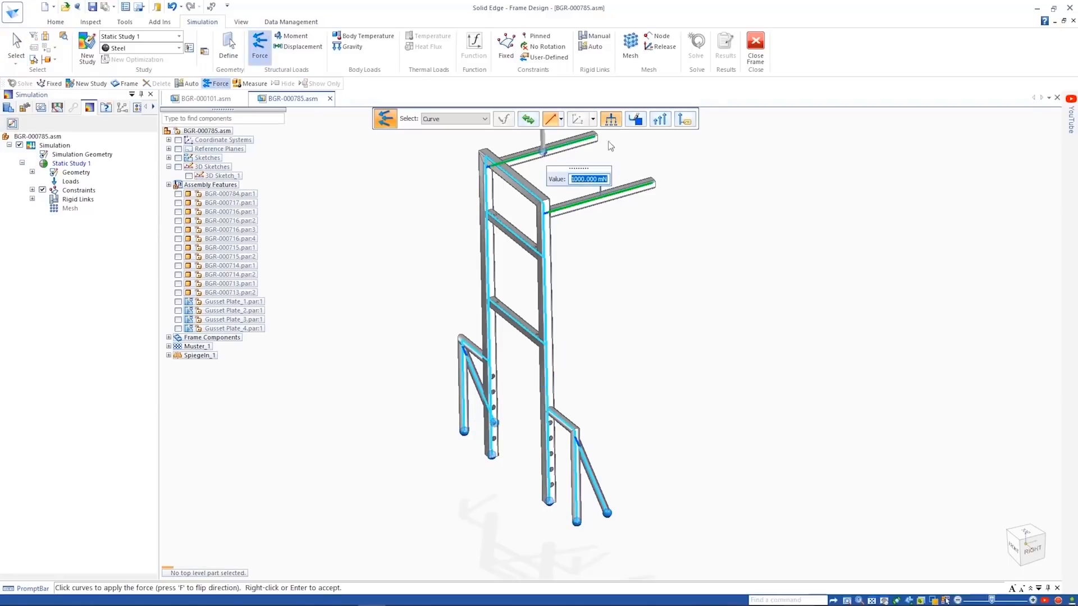
right_click(776, 266)
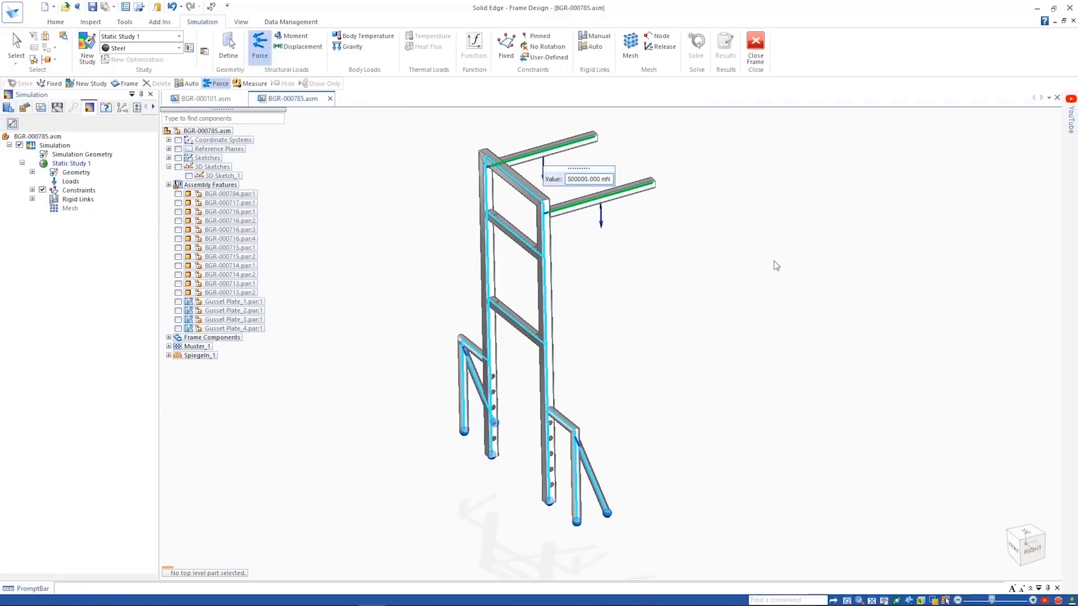
- Solve the frame's static study and animate the deformed beam stress result
left_click(695, 49)
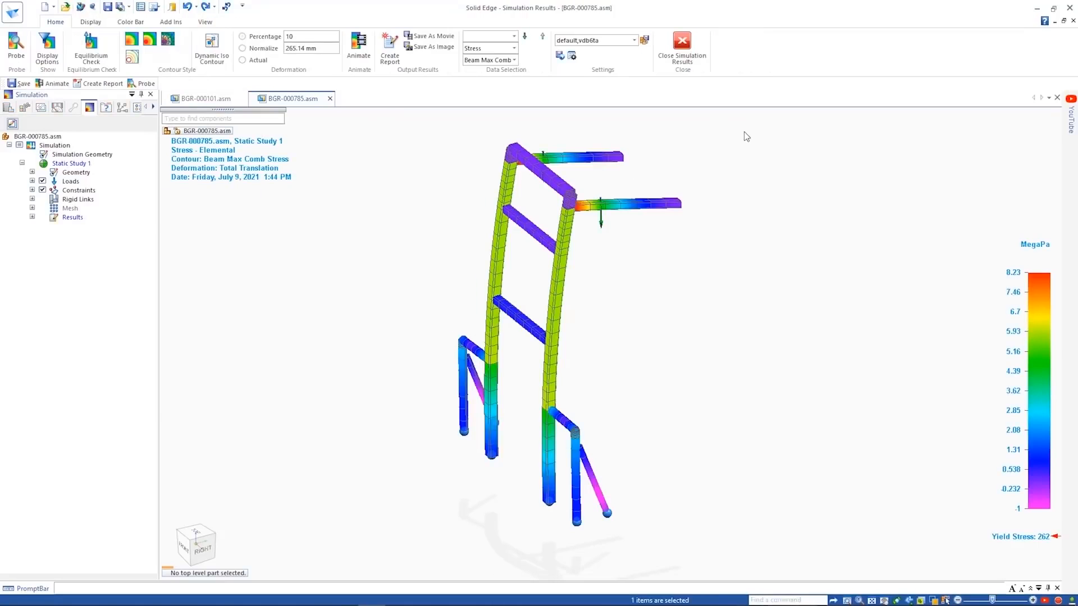
left_click(358, 45)
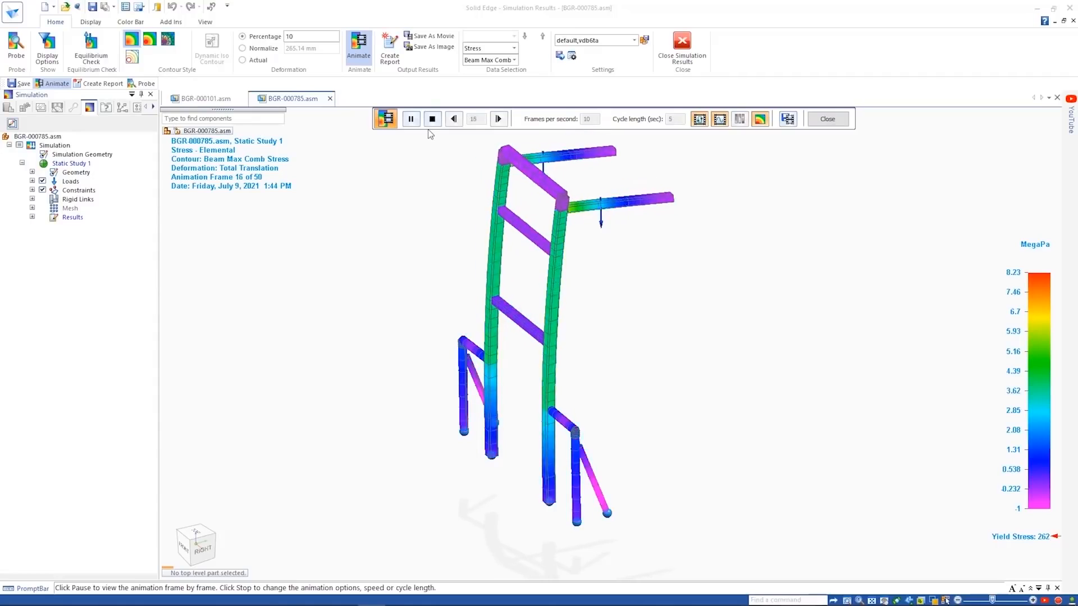
left_click(827, 119)
- Plot Beam End A Von Mises Stress followed by Beam Factor of Safety for the frame and leave the simulation results
left_click(515, 60)
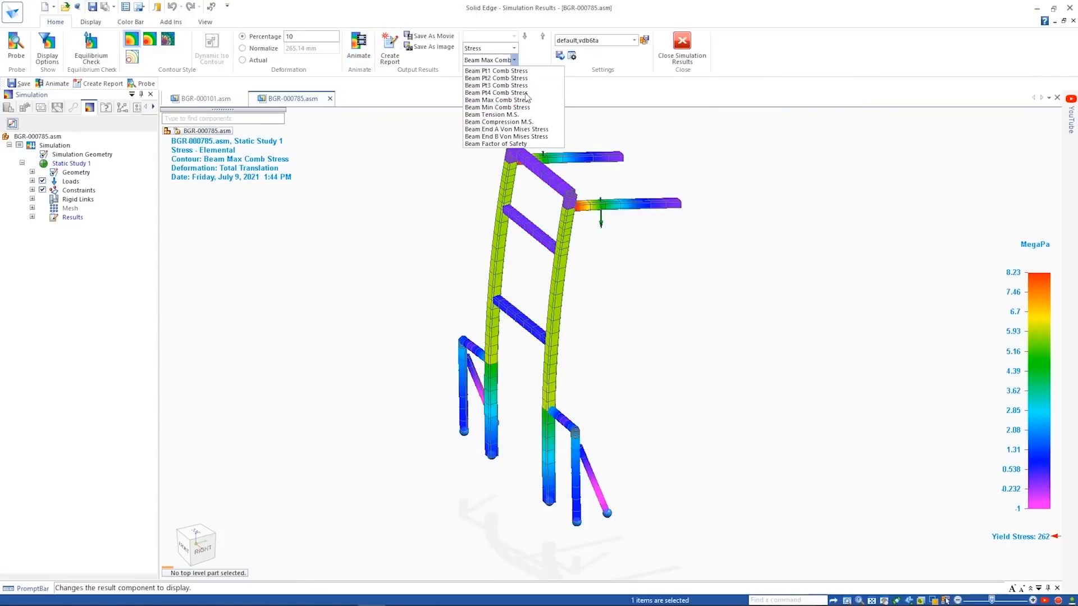
left_click(533, 130)
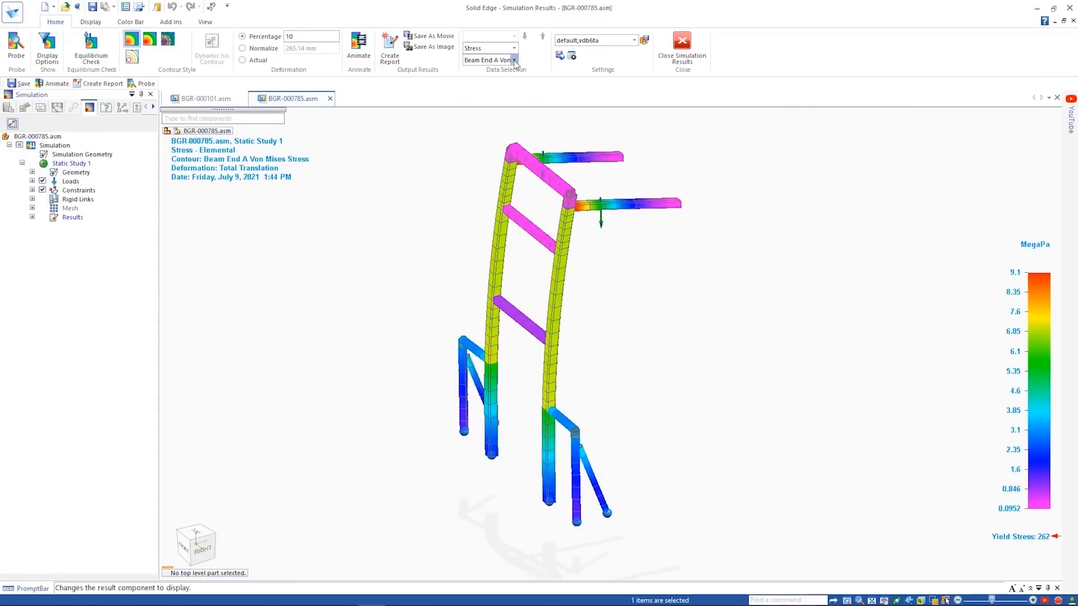
left_click(515, 60)
left_click(524, 127)
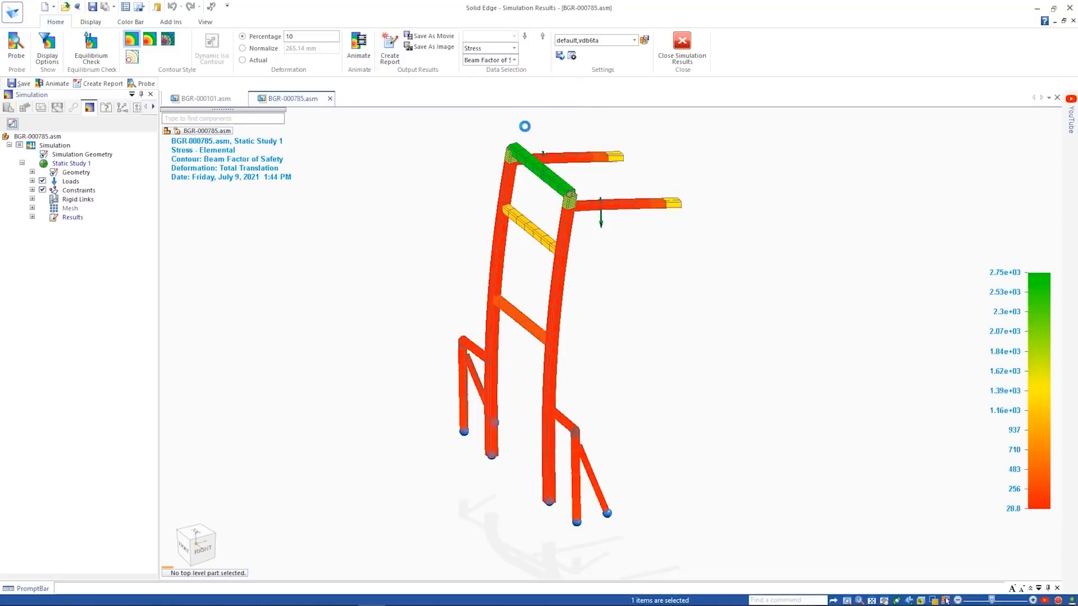
left_click(686, 61)
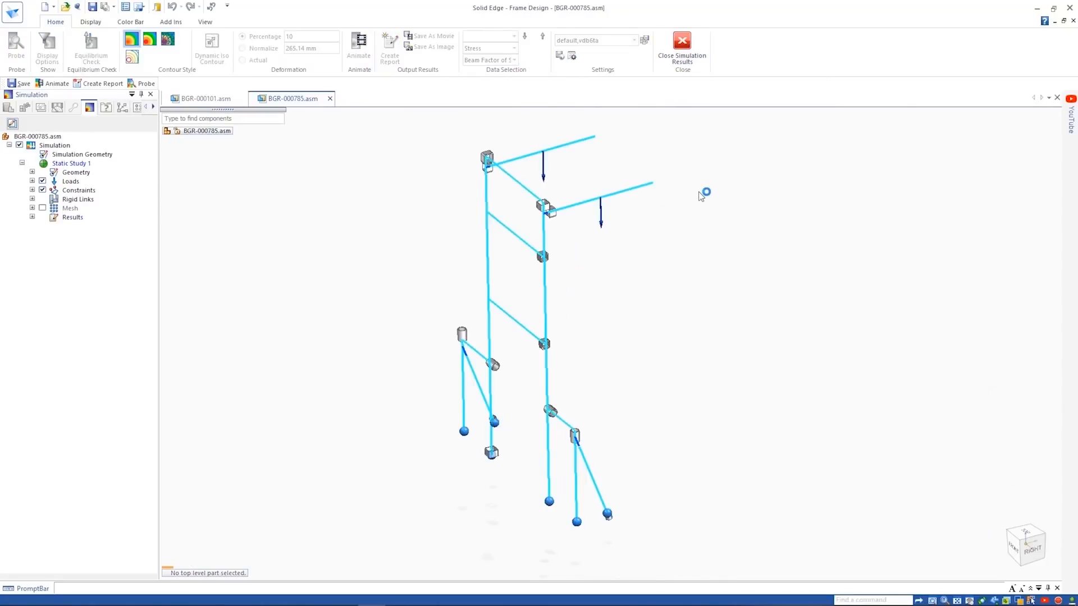
- Return to the BGR-000101.asm assembly and open the clamp part BGR-000562-2.par beside the tank on its own
scroll(878, 344, "up", 7)
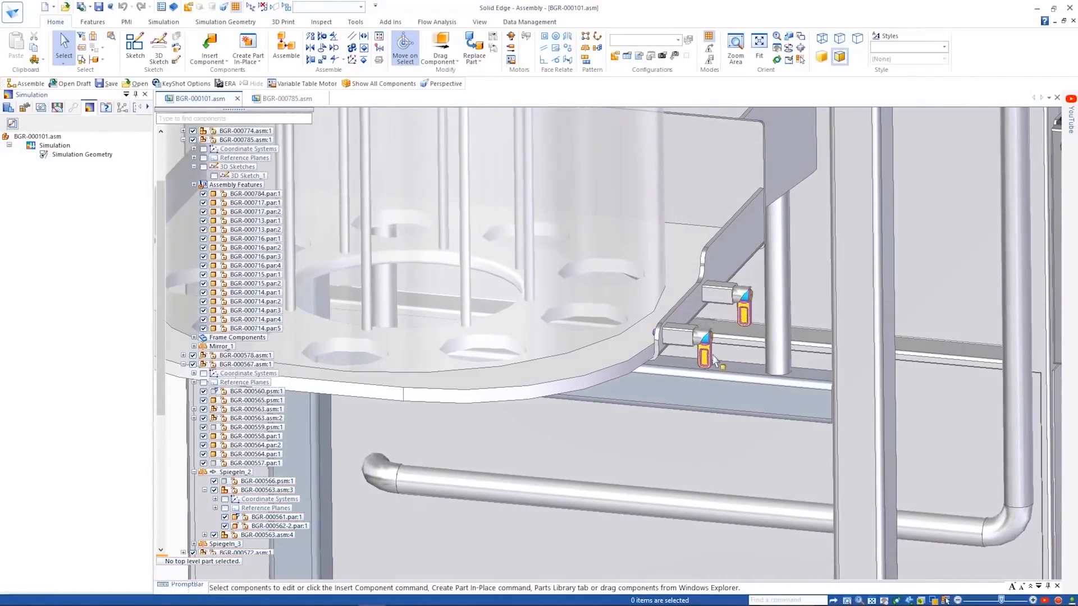
left_click(705, 358)
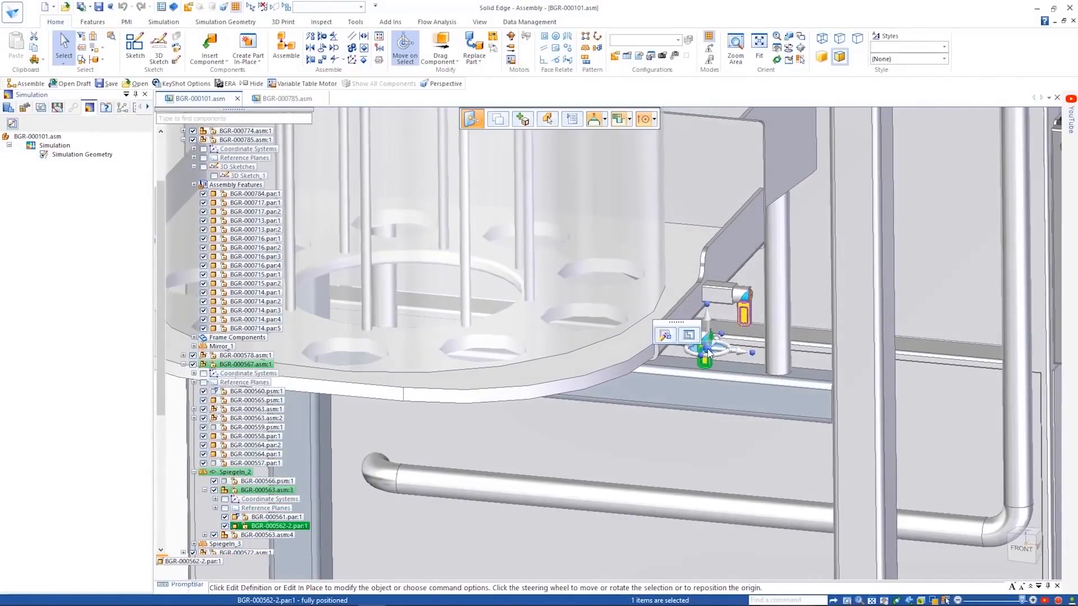
right_click(706, 355)
left_click(734, 206)
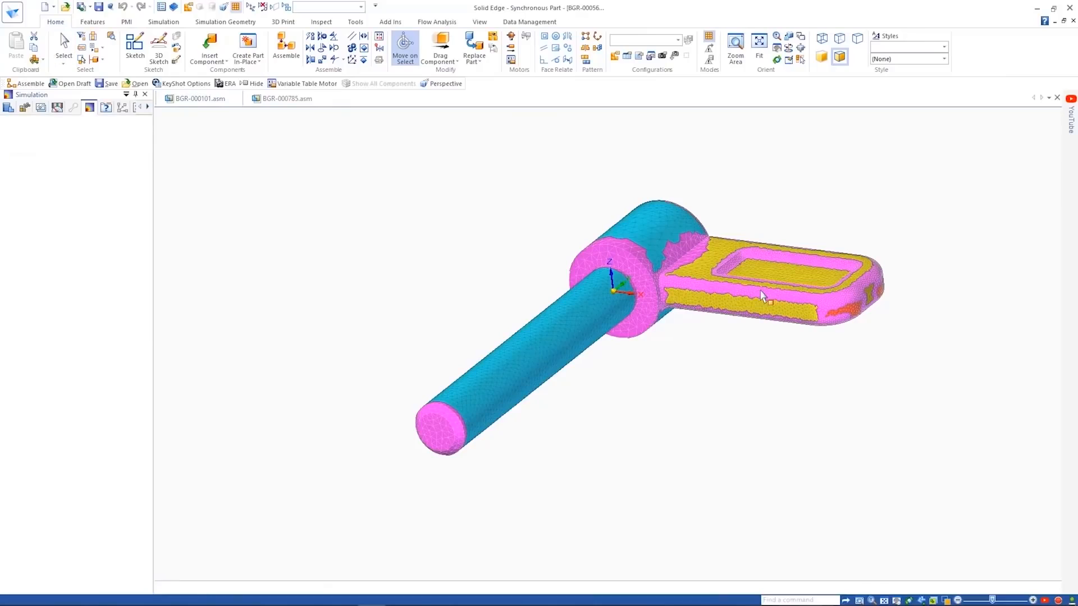
- Examine the definition of the Force 1 load on the part's handle in Static Study 1
left_click(32, 180)
left_click(32, 199)
left_click(92, 190)
left_click(610, 347)
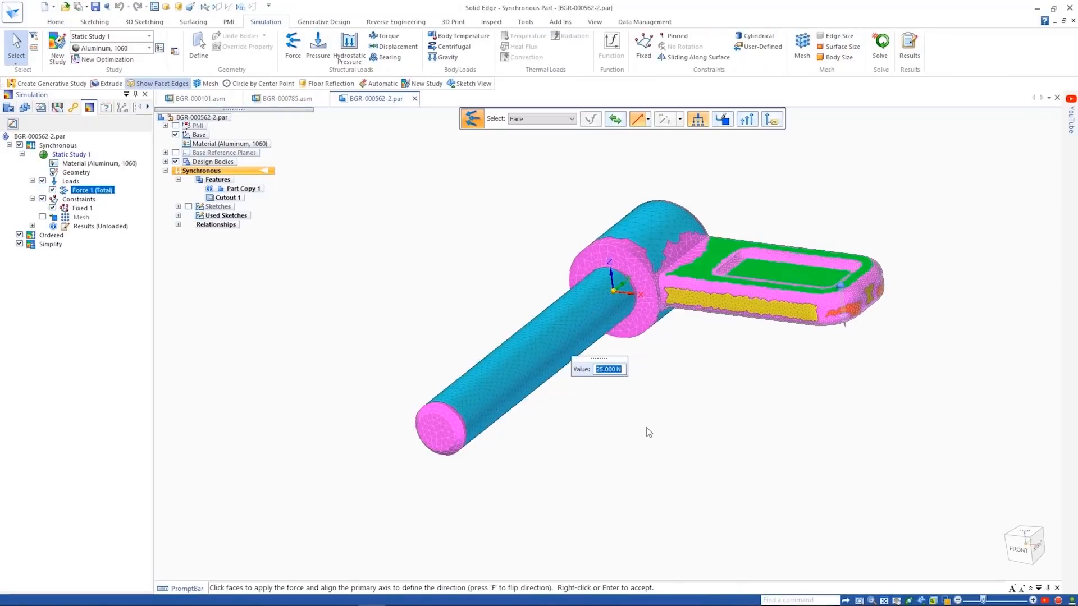
key("Escape")
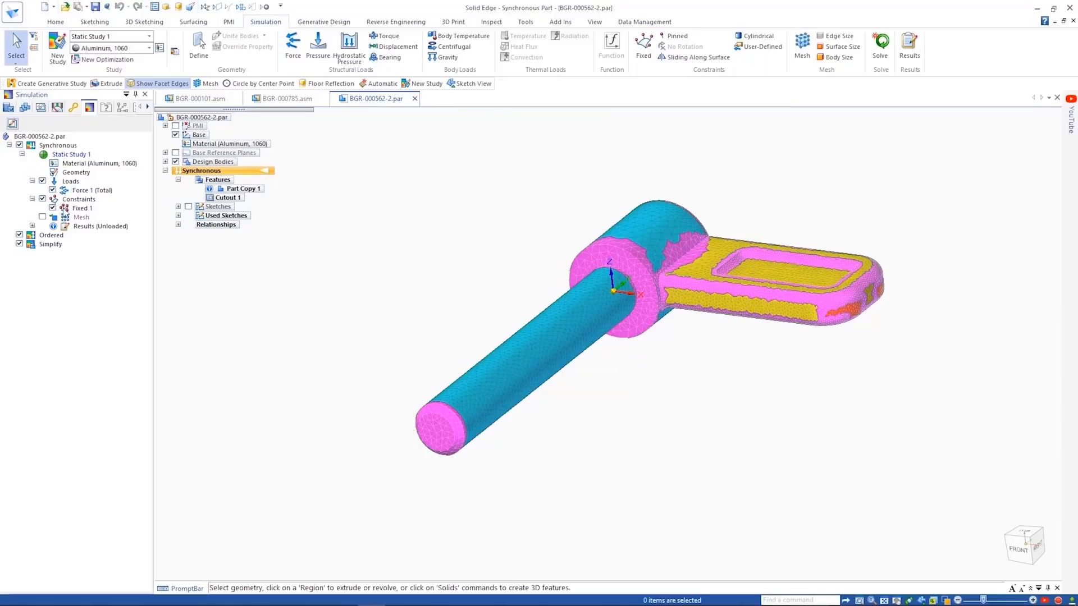
- Examine the Fixed 1 constraint on the part's shaft and check the mesh display of Static Study 1
left_click(82, 208)
left_click(584, 349)
key("Escape")
left_click(42, 217)
left_click(42, 217)
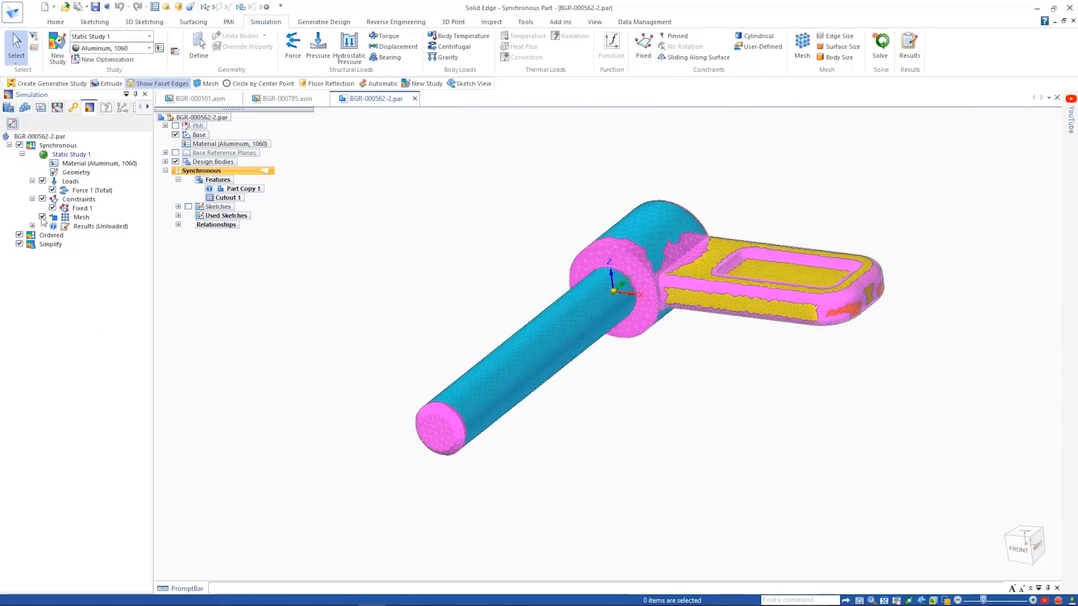
- Load the results of Static Study 1 and animate the part's Von Mises stress
right_click(88, 227)
left_click(109, 249)
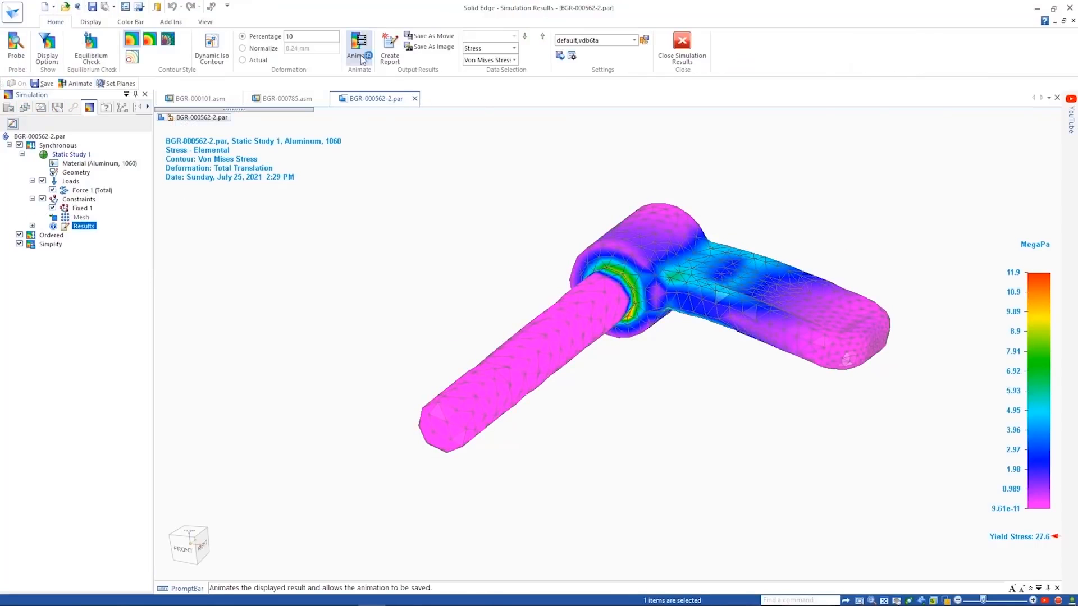
left_click(359, 54)
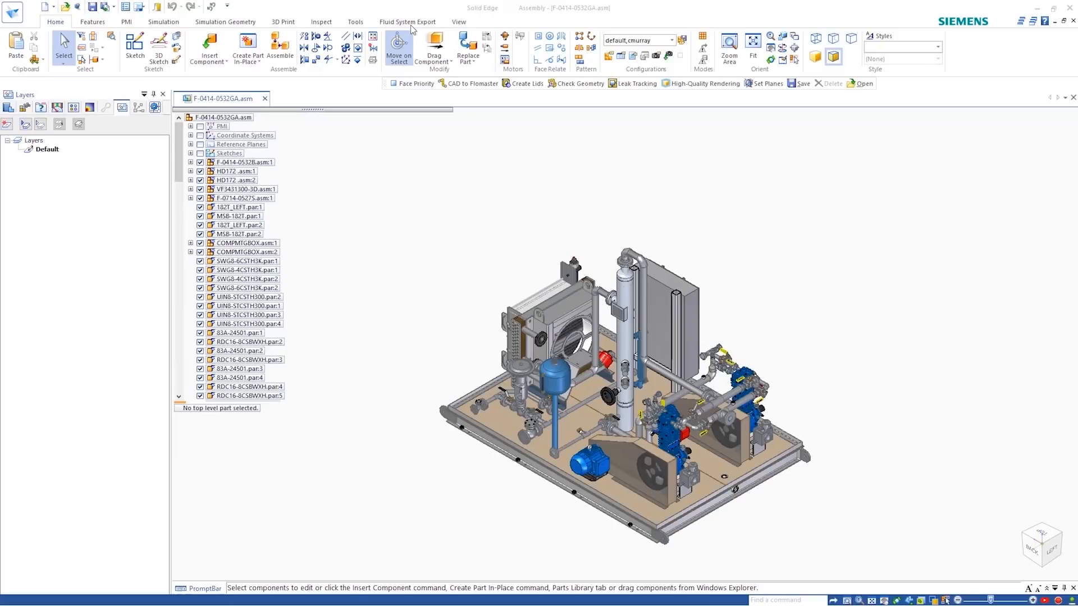
- Start CAD to Flomaster, pick the inner face of the open pipe flange RDC16-8CSBWXH.par:4 and convert the fluid volume to a sub-system
left_click(408, 22)
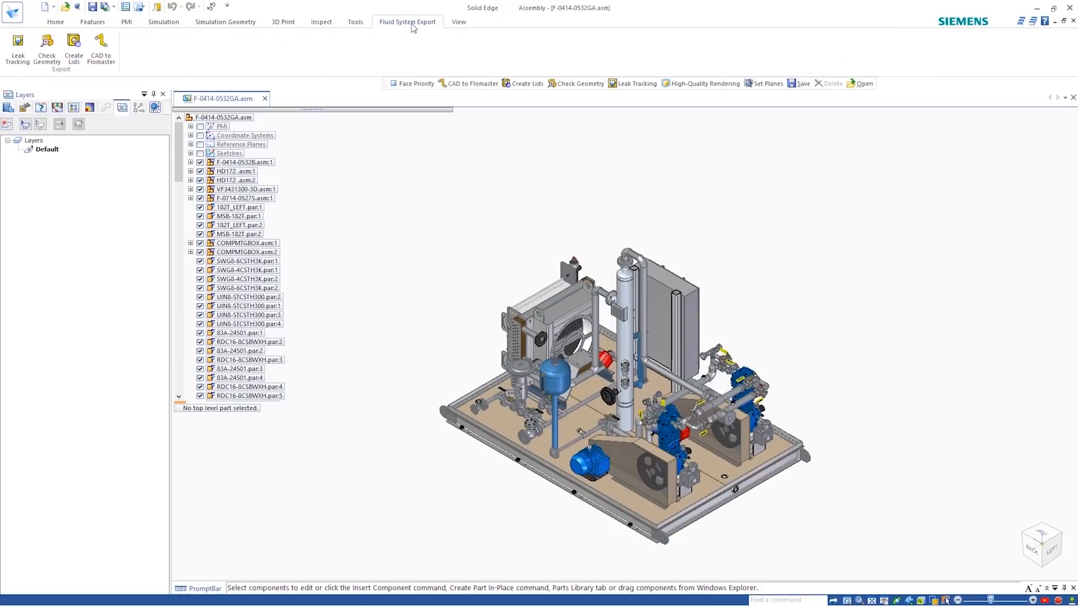
left_click(101, 49)
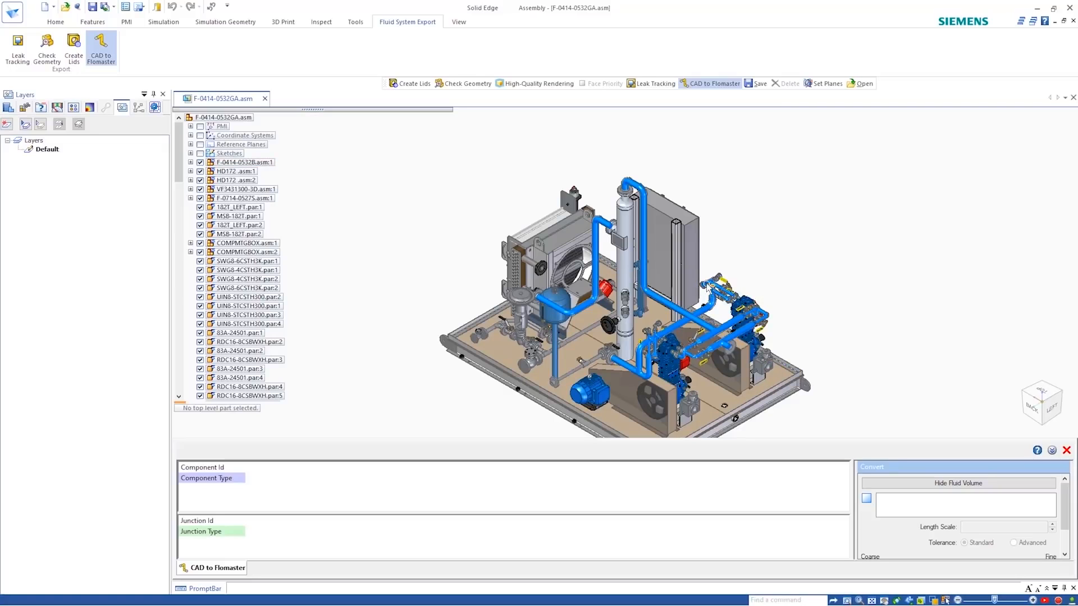
scroll(706, 289, "up", 5)
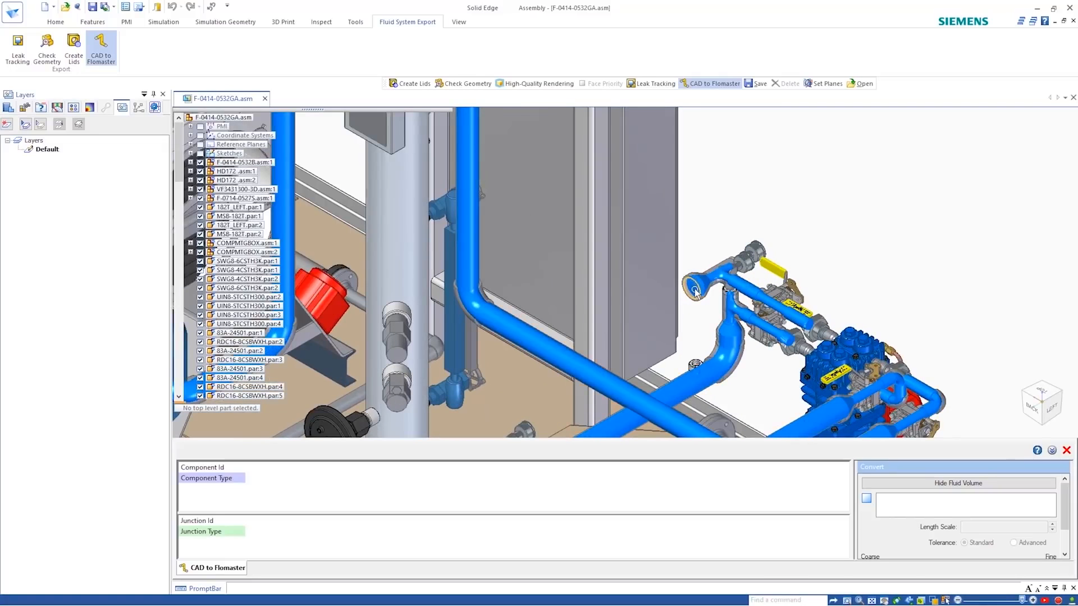
left_click(697, 290)
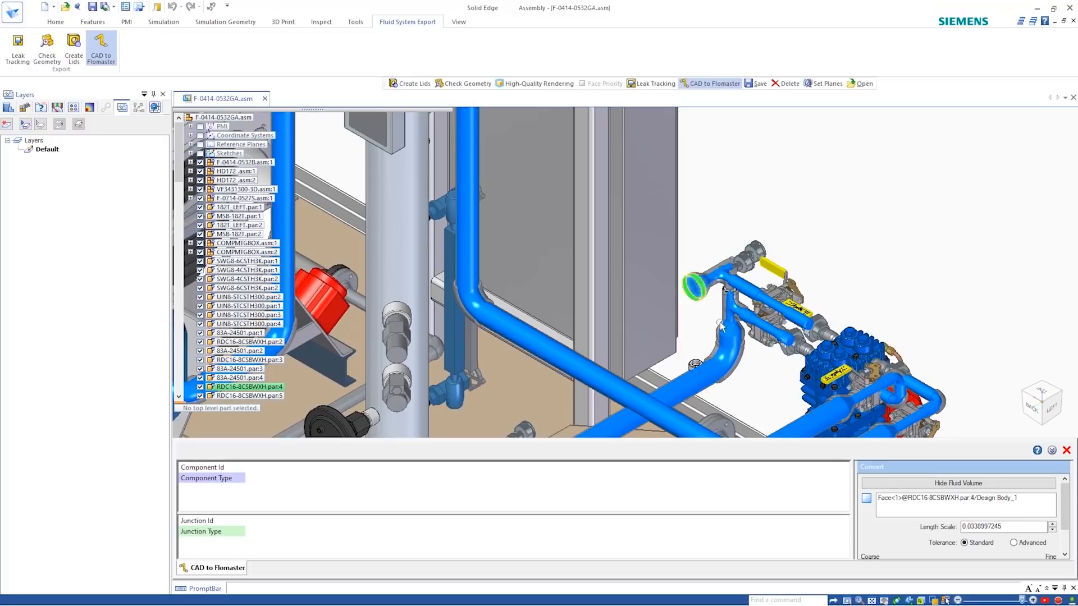
left_click_drag(797, 440, 801, 396)
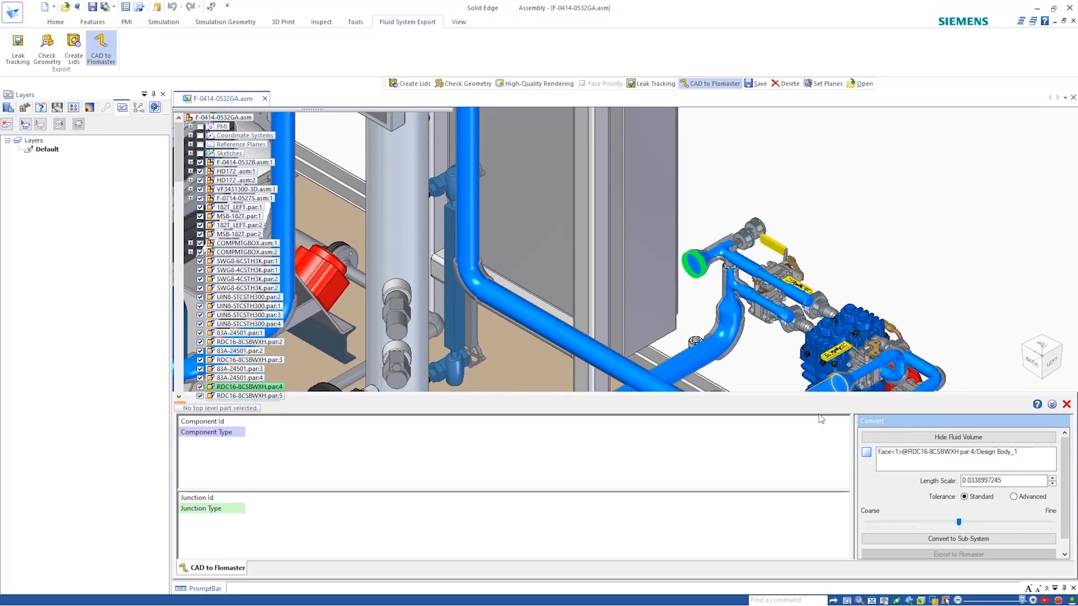
left_click(896, 538)
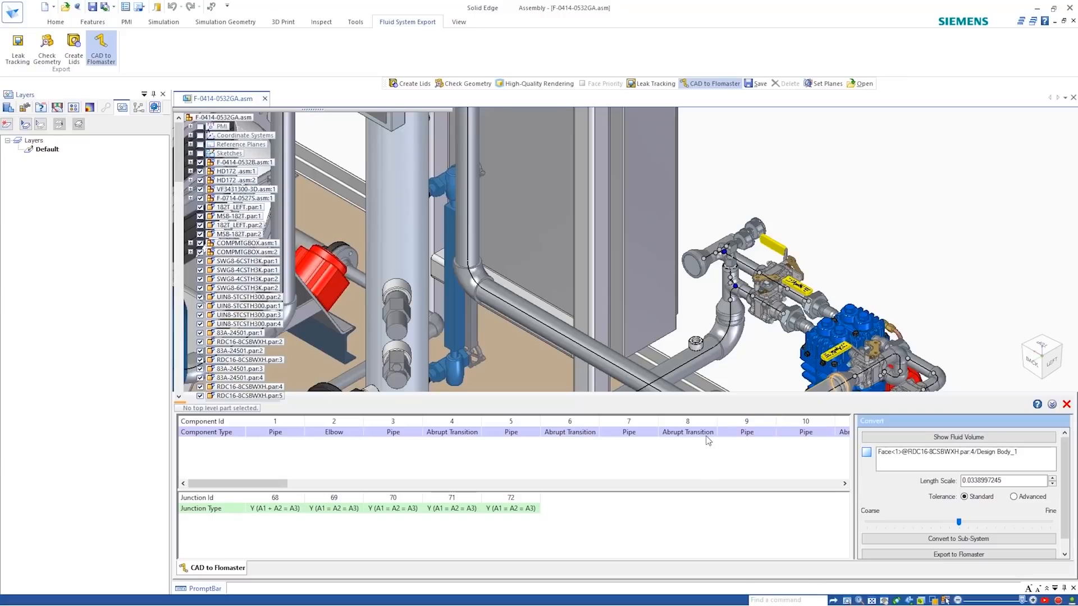
- Merge component 4 (Abrupt Transition) into the adjacent component 5 (Pipe) and start exporting the sub-system to Flomaster
left_click(475, 436)
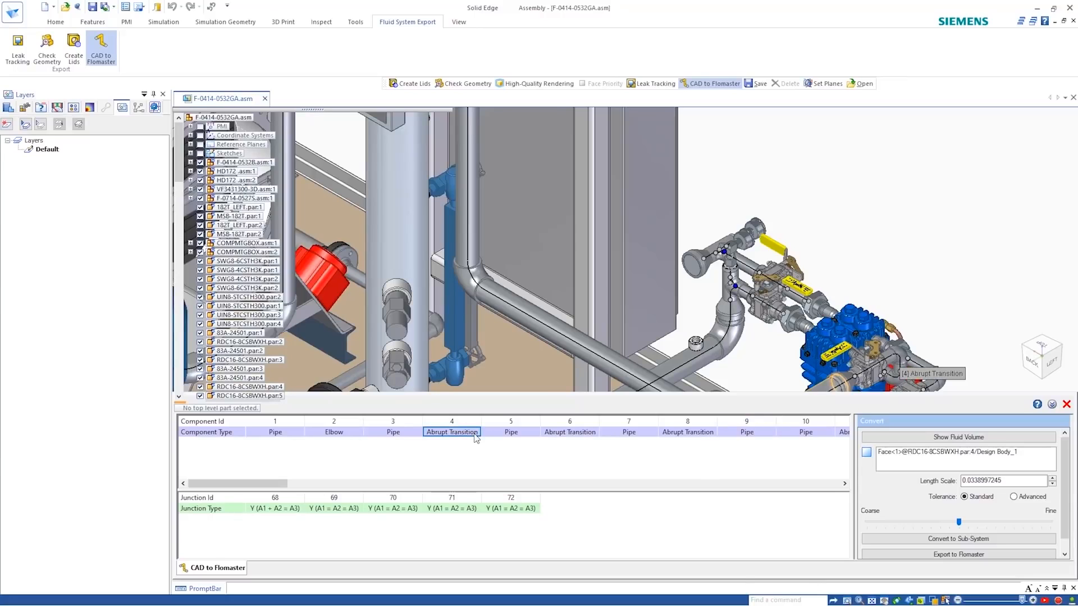
left_click(487, 436)
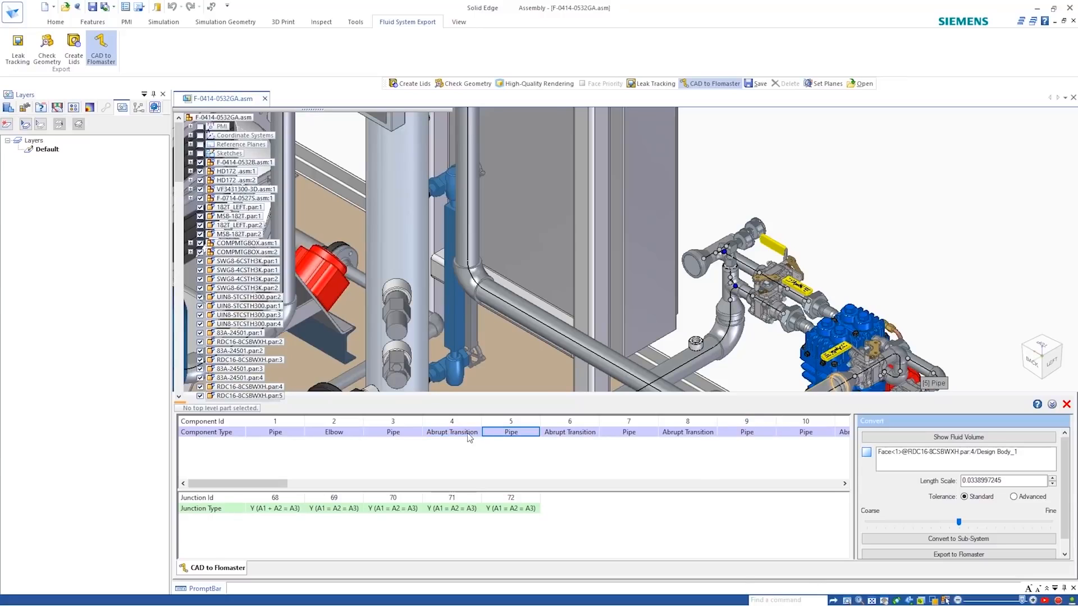
left_click(471, 436)
left_click(506, 434)
left_click_drag(474, 434, 509, 436)
left_click(509, 436)
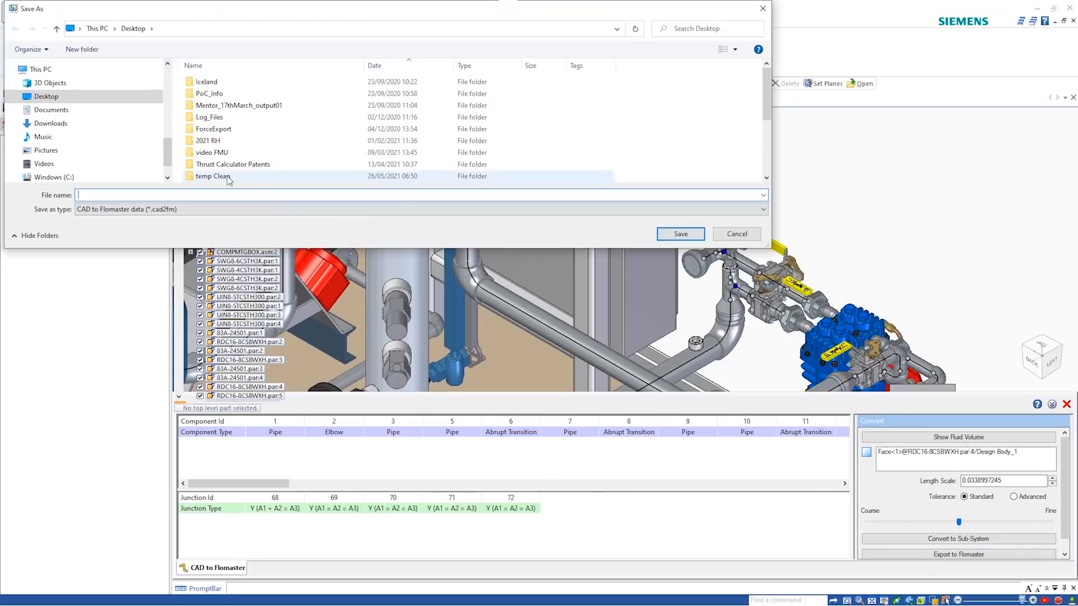
- Save the exported CAD to Flomaster data on the Desktop as CAD2FM Video
type("CAD2FM Video")
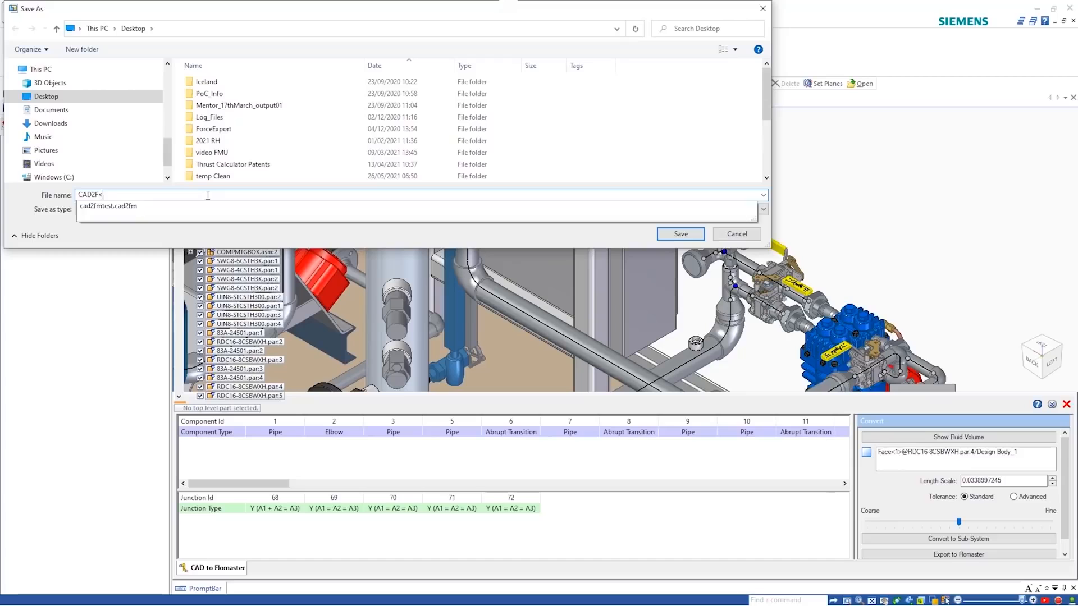
key("Return")
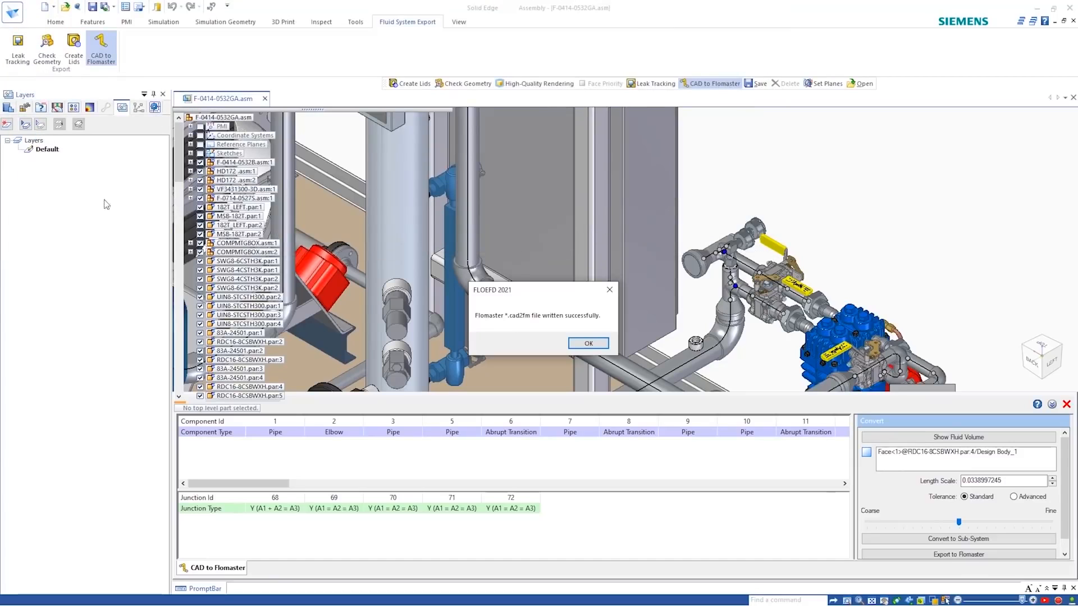
left_click(585, 343)
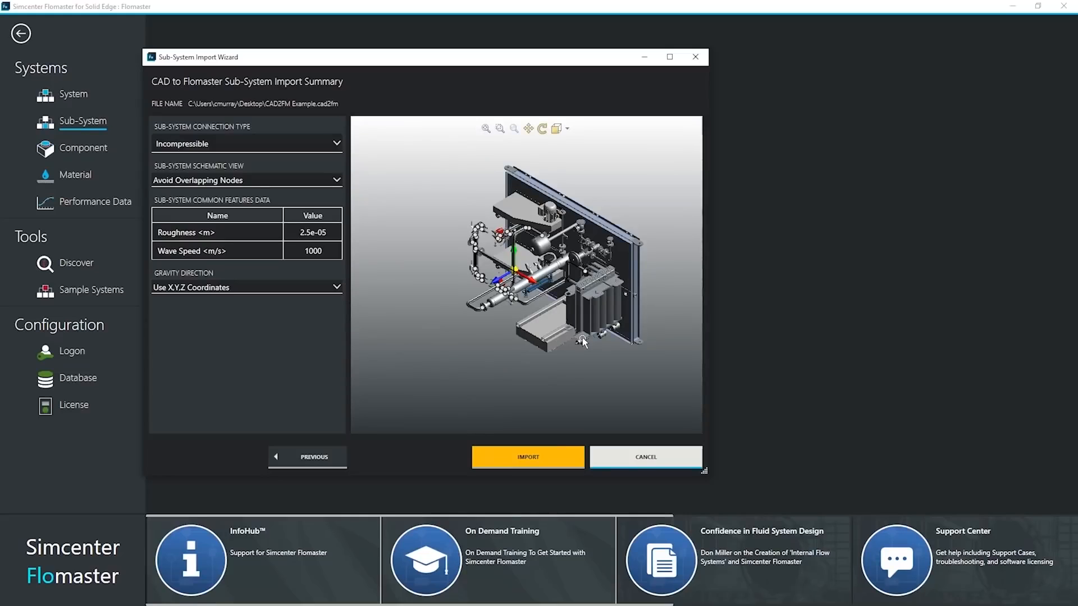
- In Simcenter Flomaster, set the schematic view of CAD2FM Example.cad2fm to Maintain 3D Projection and import it as a sub-system
middle_click_drag(582, 339, 522, 359)
scroll(527, 352, "down", 3)
scroll(526, 352, "up", 7)
left_click(325, 180)
left_click(325, 219)
scroll(507, 303, "up", 4)
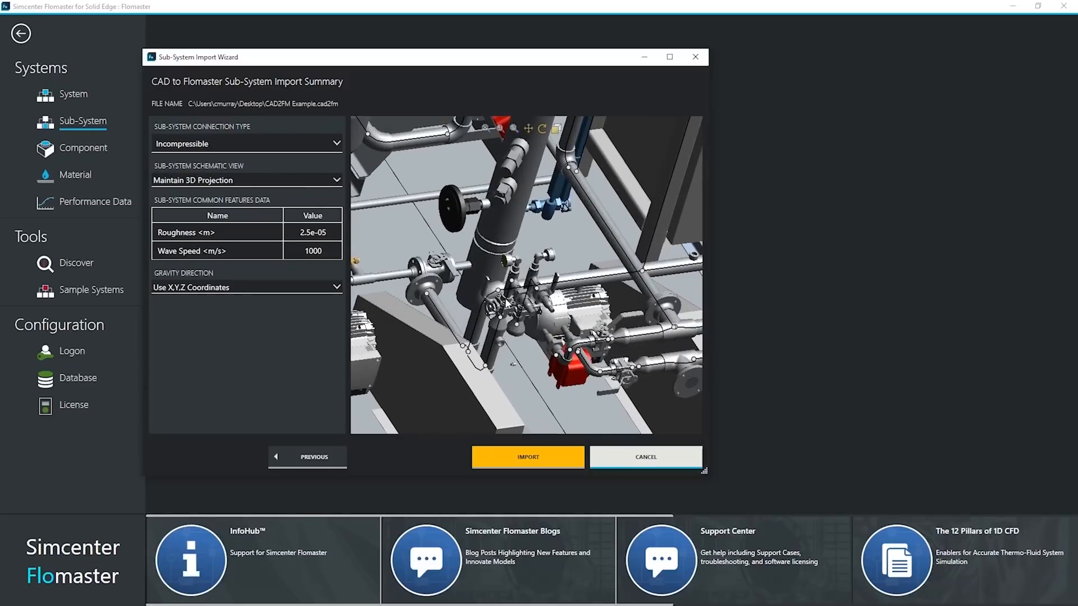
scroll(538, 390, "up", 5)
left_click(513, 449)
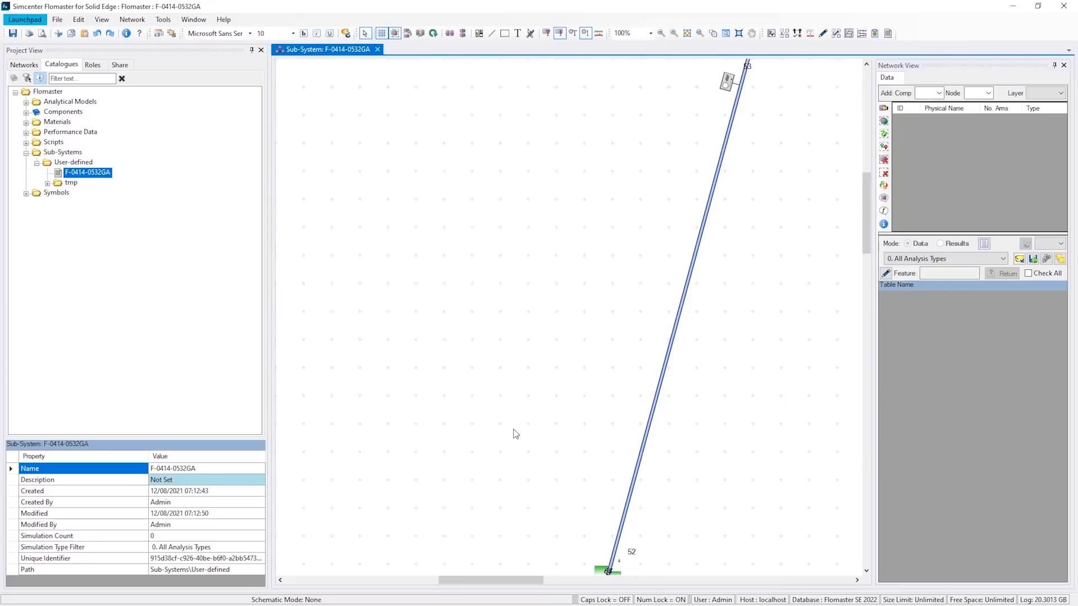
- Identify the sub-circuit at the link beside pipe 13, name it Pipeline 1 and save it to the Sub-Systems catalogue
scroll(595, 454, "up", 8)
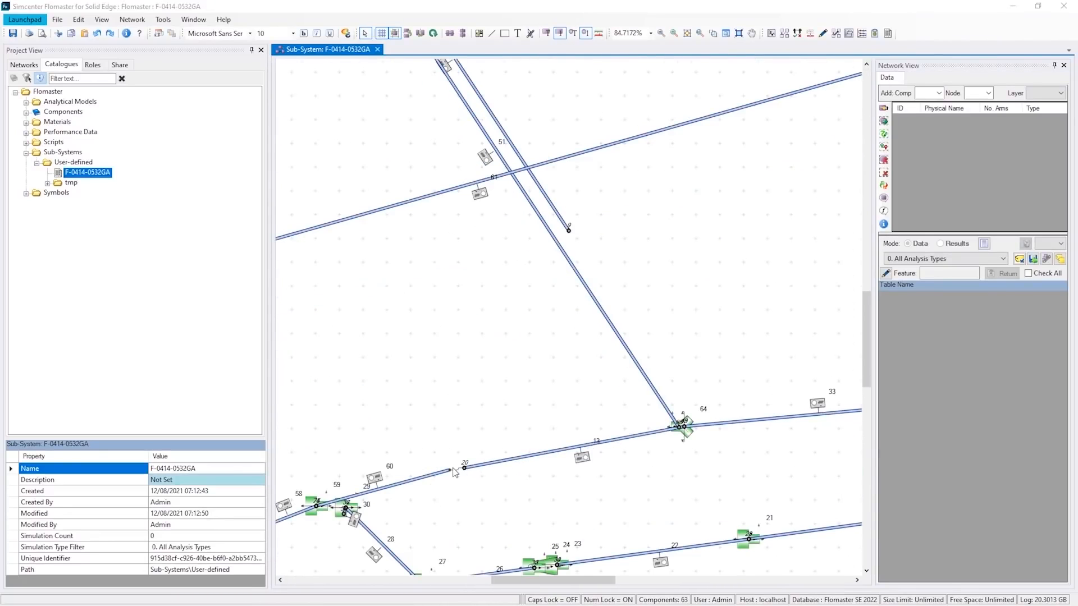
right_click(459, 474)
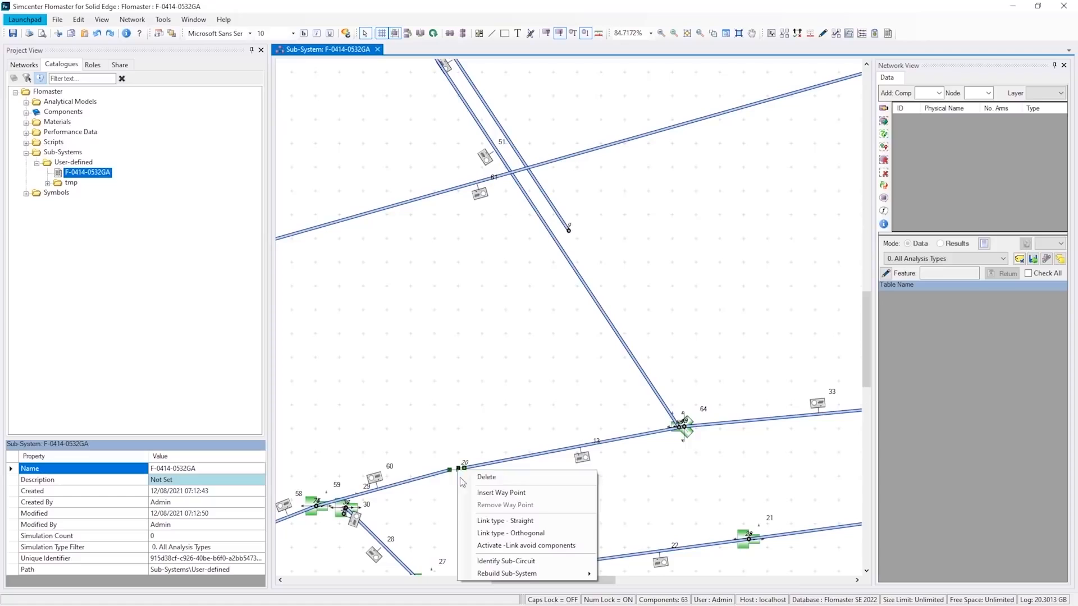
left_click(491, 559)
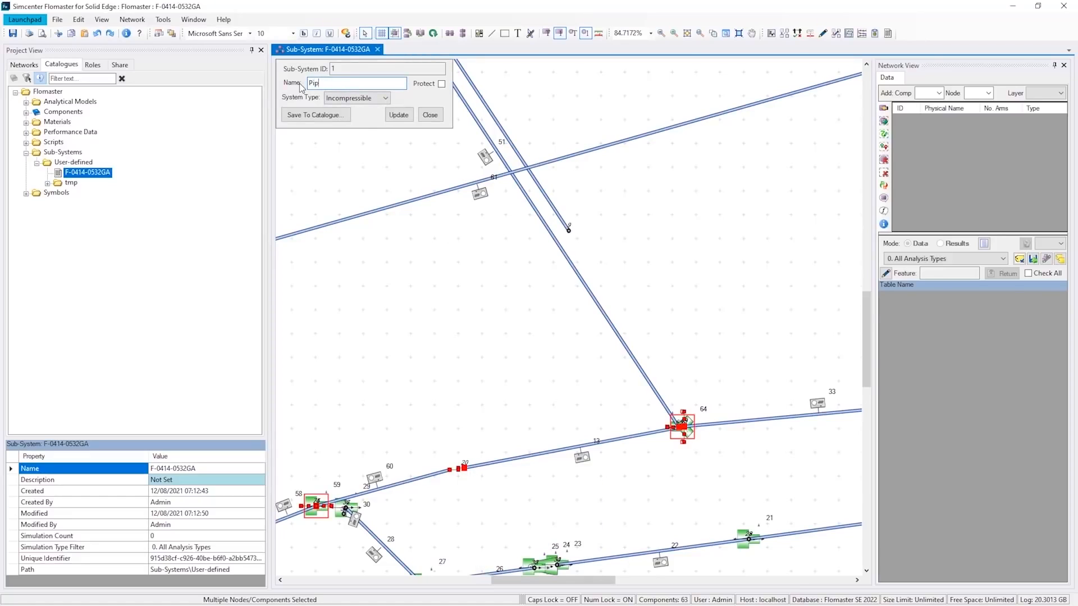
left_click(301, 114)
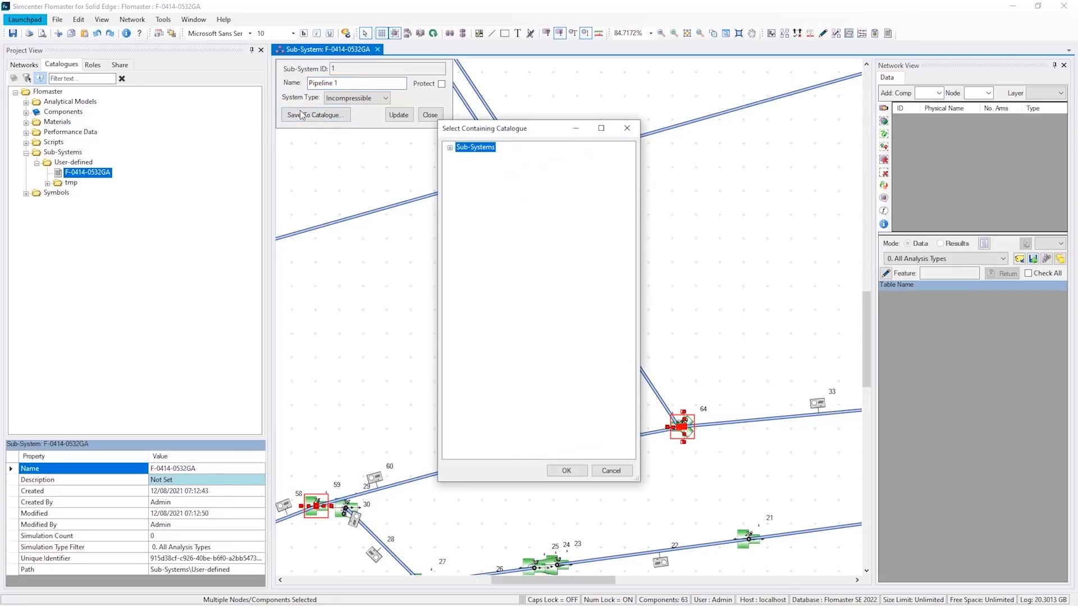
left_click(566, 470)
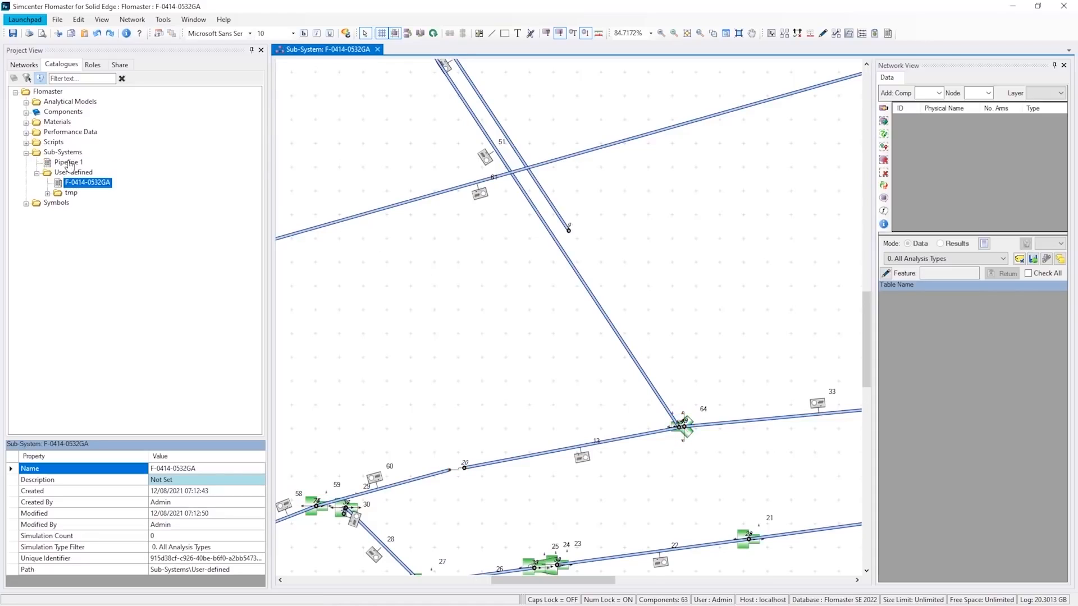
- Bring the Pipeline 1 sub-system into the Compressor Line network and connect a rotated Source: Pressure component at the free end of pipe 20
left_click(67, 163)
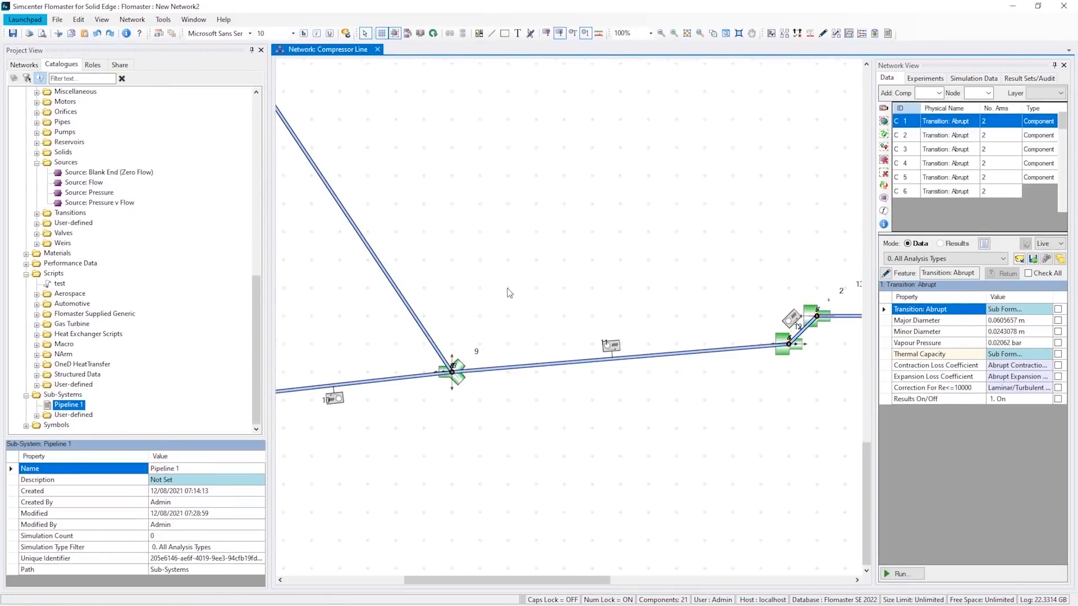
left_click_drag(299, 577, 271, 556)
scroll(361, 384, "down", 2)
left_click(374, 244)
left_click_drag(89, 193, 287, 284)
key("ctrl+r")
left_click(615, 360)
- Set the Total Pressure of the first pressure source to 1.04 bar
left_click(1003, 377)
left_click(1003, 388)
type("1.04")
key("Return")
left_click(494, 460)
- Paste a copy of the pressure source beside pipe 15, rotate it and connect it to node 12
left_click(687, 33)
left_click(674, 33)
left_click_drag(517, 518, 541, 547)
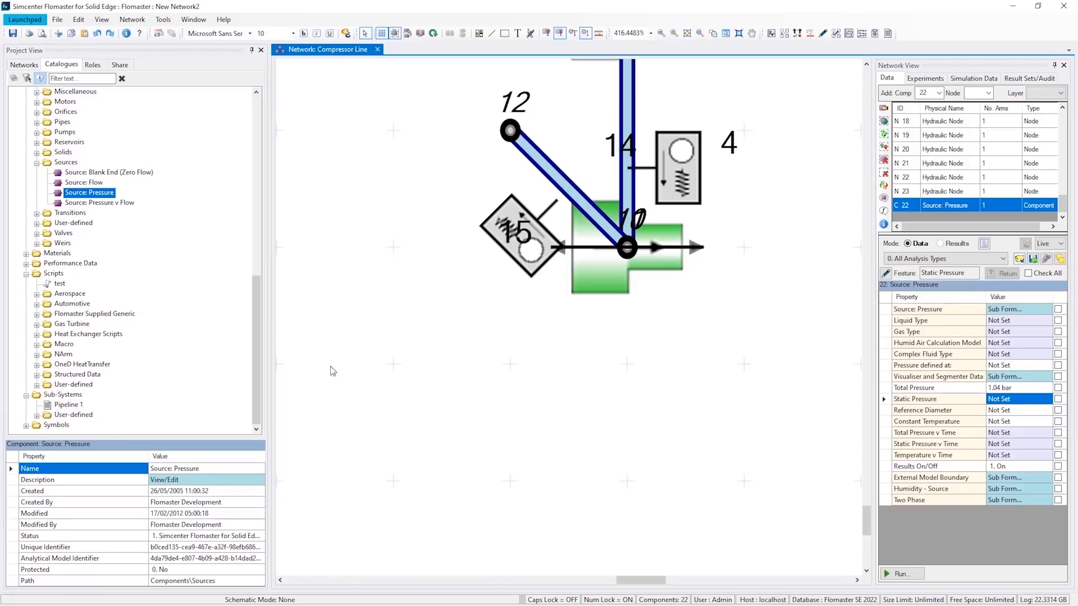
right_click(332, 368)
left_click(367, 383)
key("ctrl+r")
left_click_drag(330, 299, 510, 131)
- Paste another pressure source at the upper end of the pipeline and connect it to the open end node there
left_click(687, 33)
left_click(674, 33)
left_click_drag(312, 62, 342, 88)
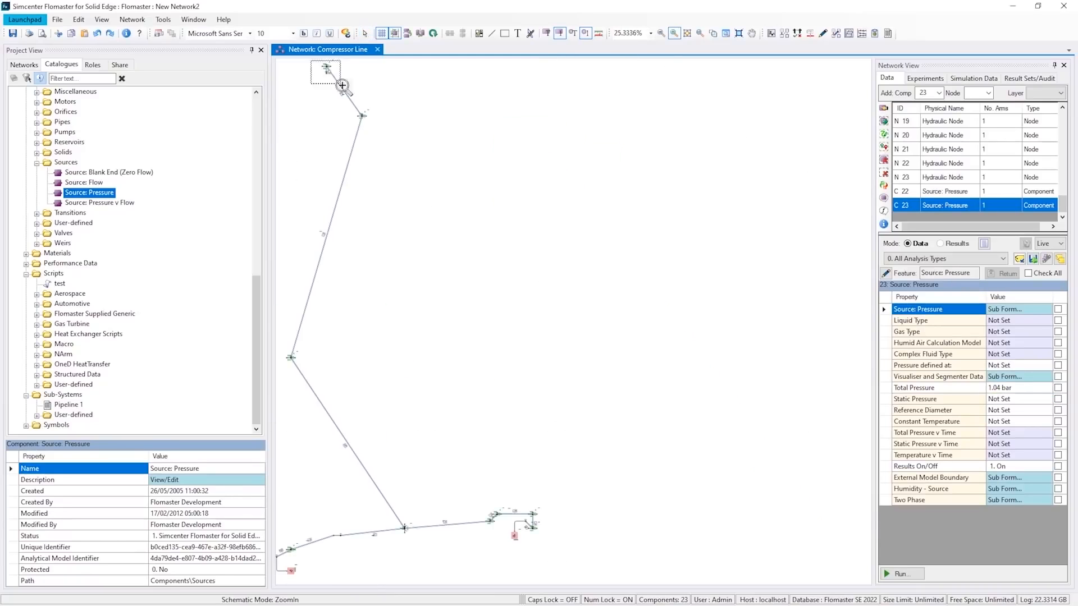
right_click(347, 128)
left_click(383, 143)
left_click_drag(556, 301, 277, 130)
left_click_drag(372, 129, 664, 302)
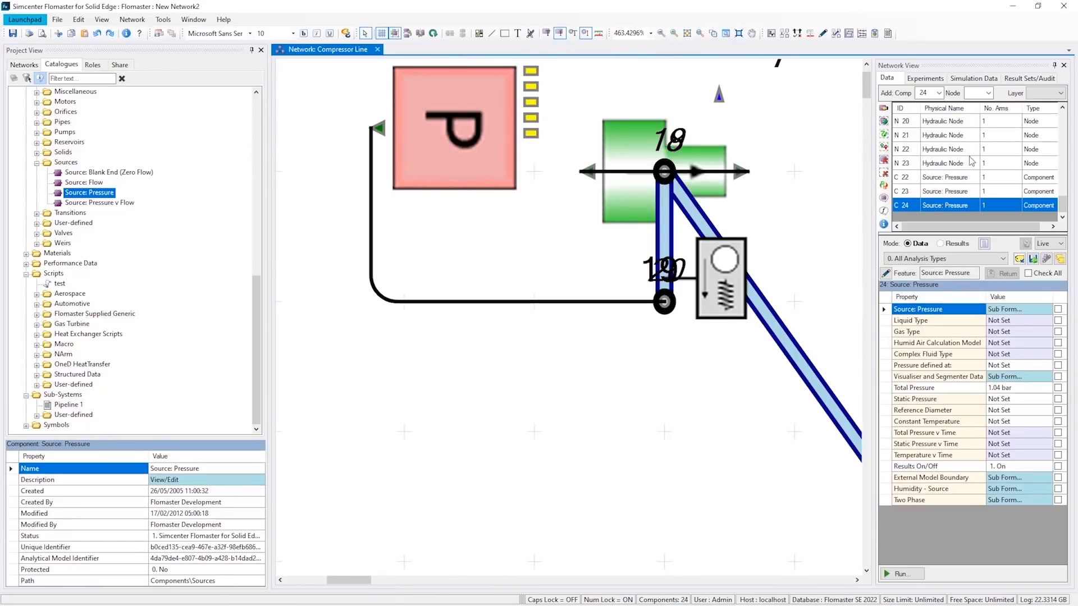
- Set the Total Pressure of pressure source 24 to 1 bar
left_click(1014, 376)
left_click(1015, 388)
type("1")
key("Return")
left_click(591, 469)
- Choose the network's default material in the simulation data and run the Incompressible Steady State simulation
left_click(687, 33)
left_click(974, 78)
left_click(1022, 191)
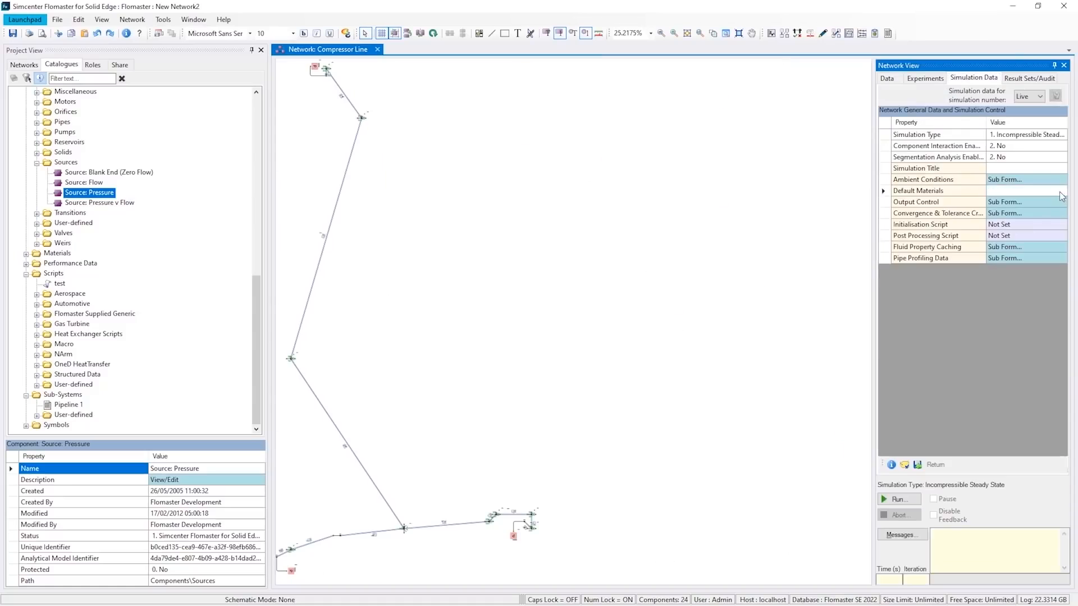
left_click(1060, 191)
left_click(1022, 134)
left_click(1061, 135)
left_click(555, 221)
left_click(619, 463)
left_click(899, 499)
left_click(581, 350)
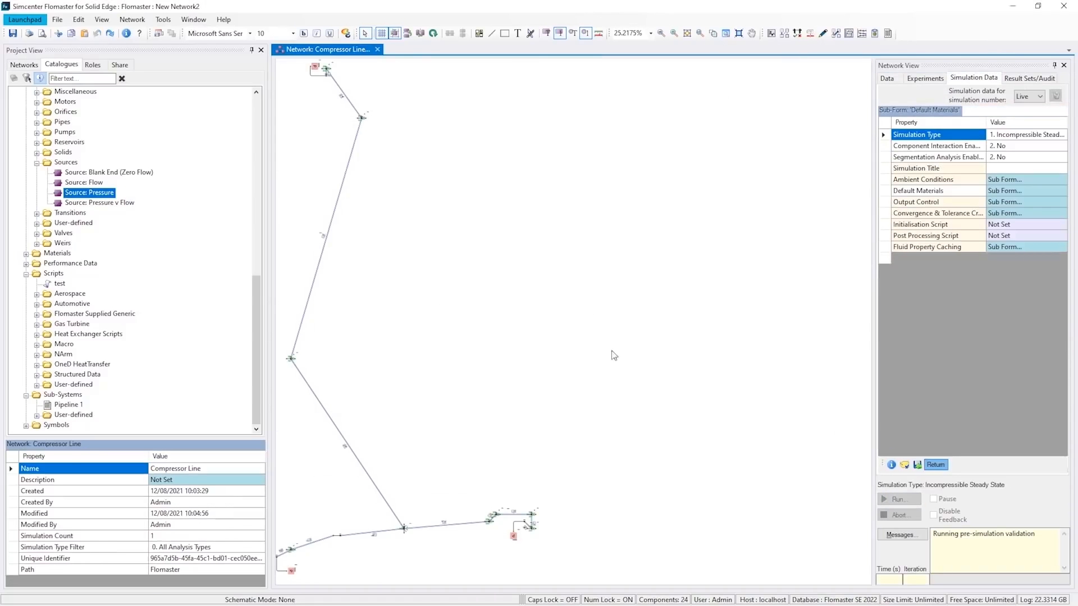
- Check the results of pipe 17, then display the network results as a colour plot of Velocity
left_click(347, 168)
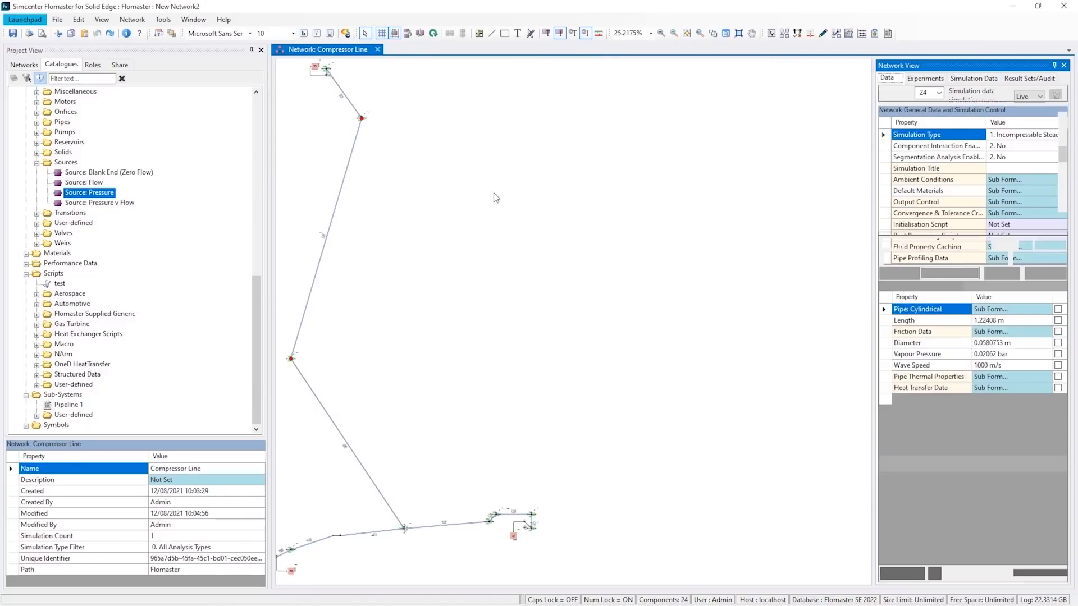
left_click(784, 33)
left_click(345, 494)
scroll(410, 387, "down", 2)
middle_click_drag(410, 386, 535, 373)
scroll(337, 522, "down", 1)
left_click(335, 517)
scroll(337, 522, "down", 1)
left_click(331, 553)
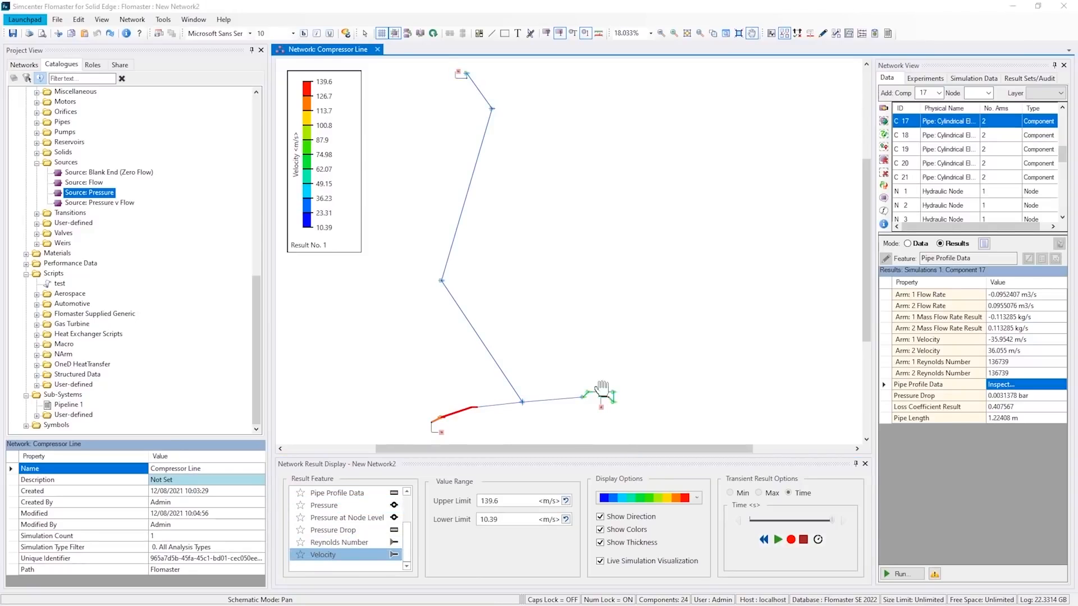
- Assign Simple Sine Wave to source 23's Total Pressure v Time and Simple Sine Wave (Copy) to source 22's, and view the latter curve
left_click(601, 408)
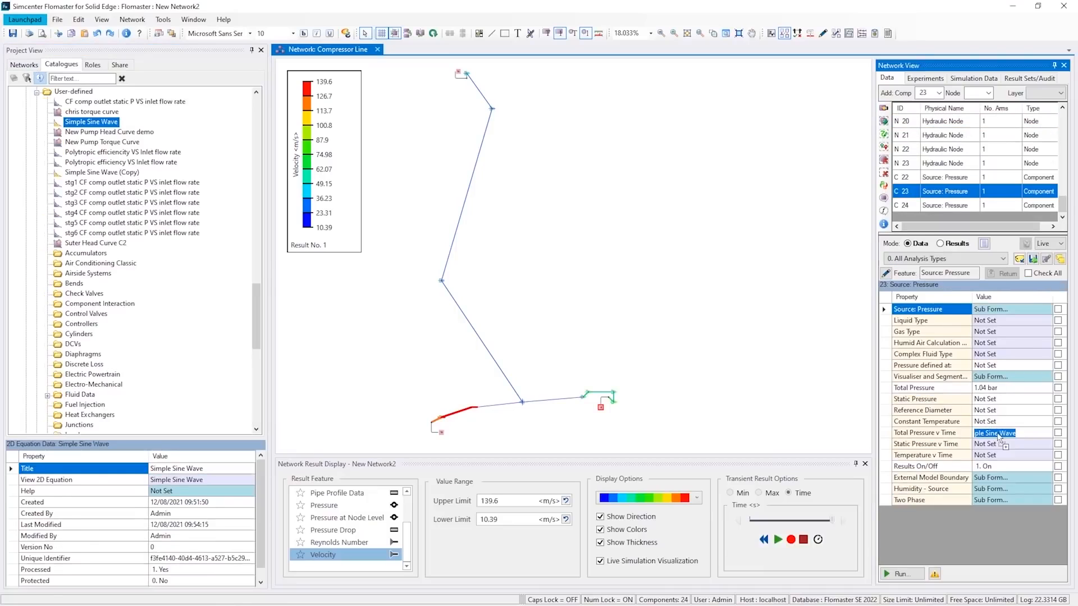
left_click_drag(998, 434, 998, 435)
left_click(442, 433)
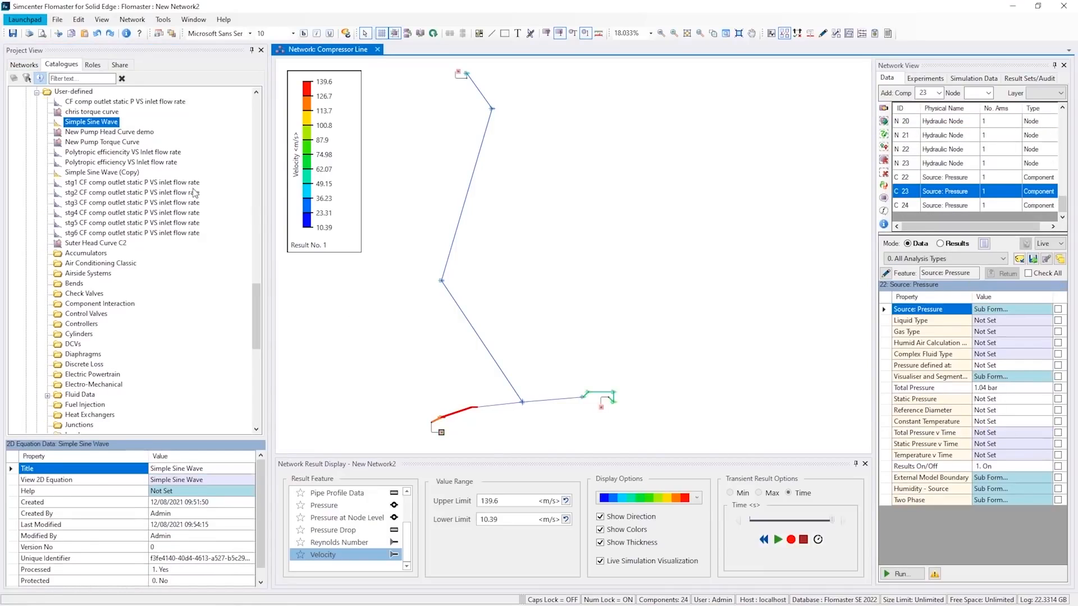
left_click(102, 172)
left_click_drag(997, 434, 997, 434)
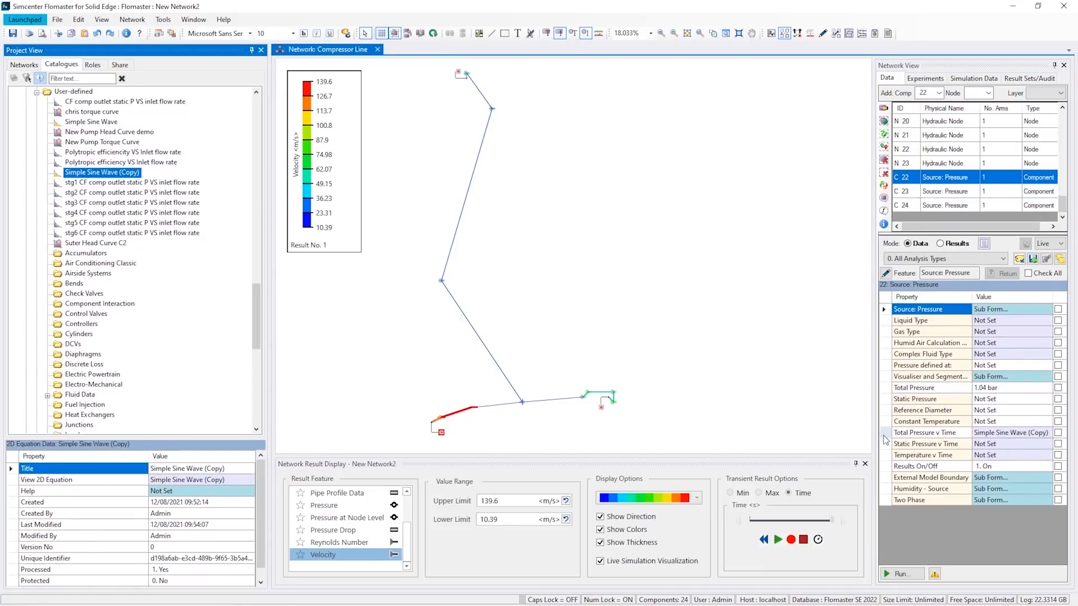
double_click(997, 434)
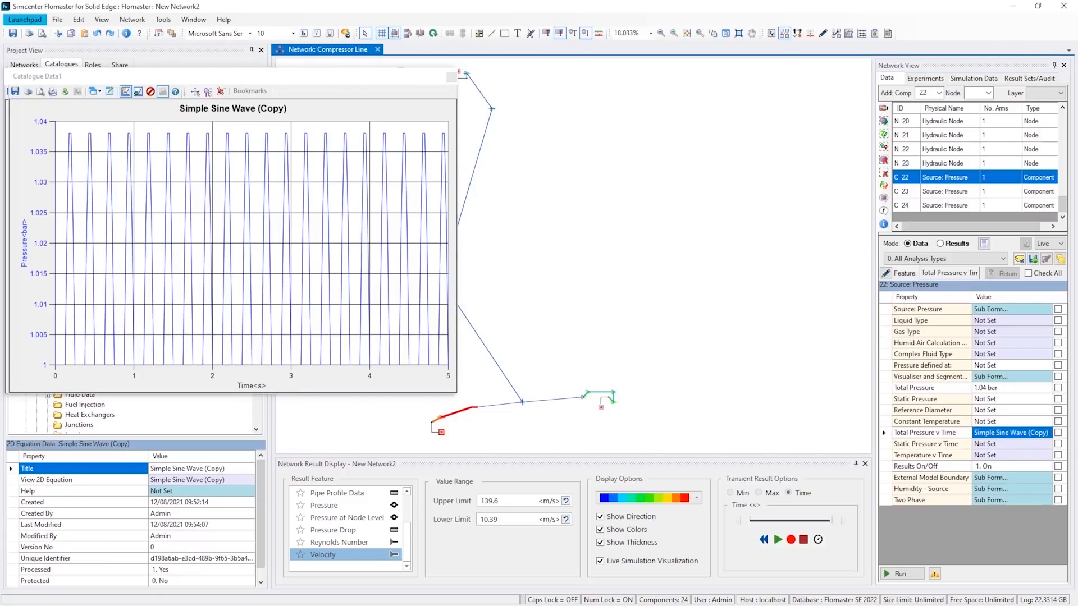
- Change the simulation type to 3. Incompressible Transient and open the Simulation End Time for editing
left_click(974, 78)
left_click(1014, 136)
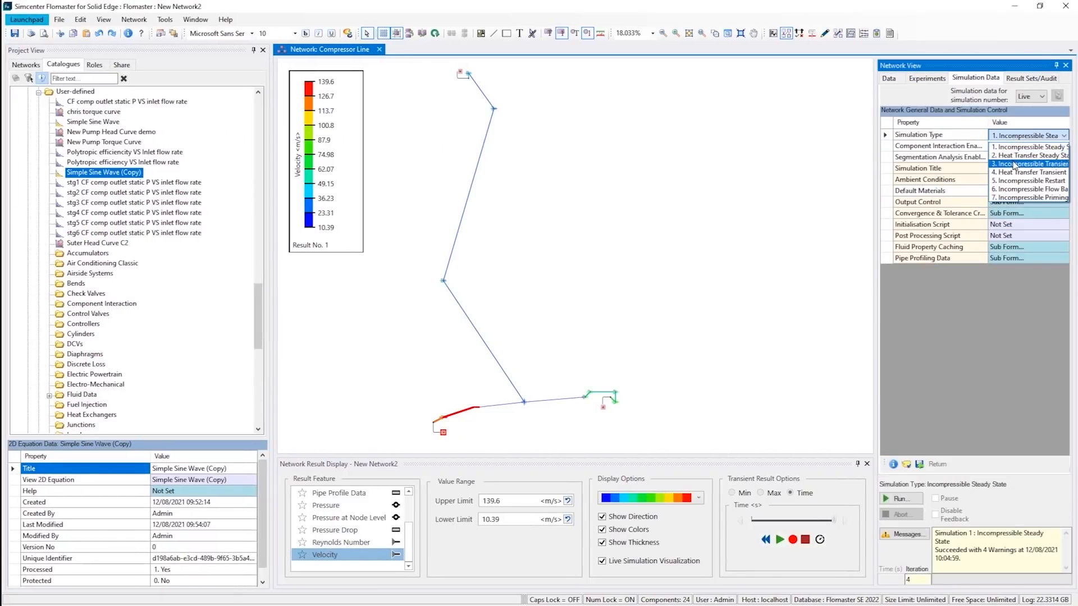
left_click(1010, 186)
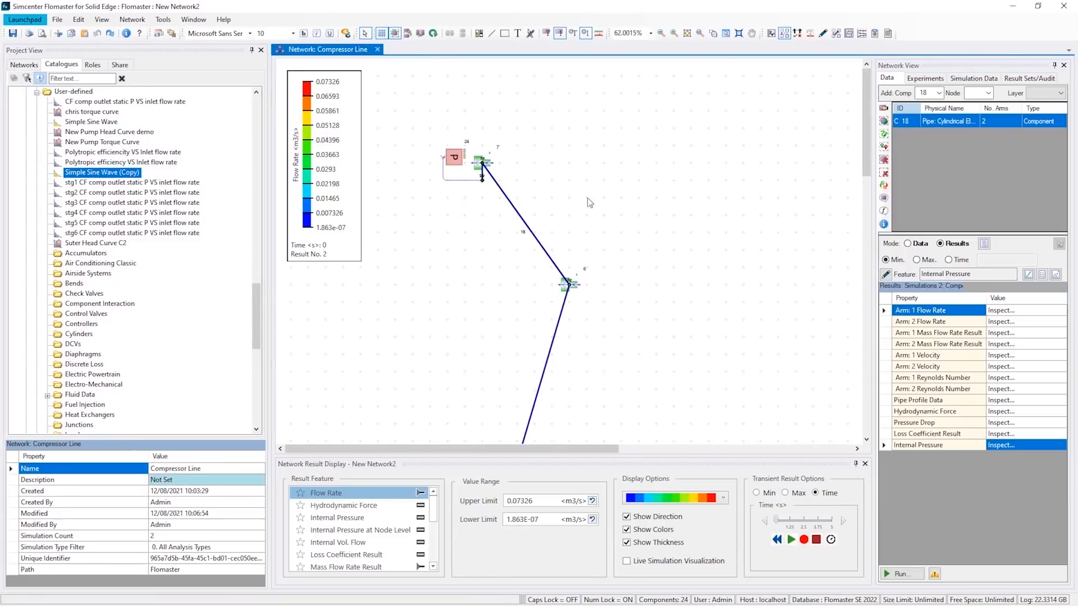
- Plot the Arm: 2 Flow Rate of pipe component 19 against time and close the graph
left_click(553, 337)
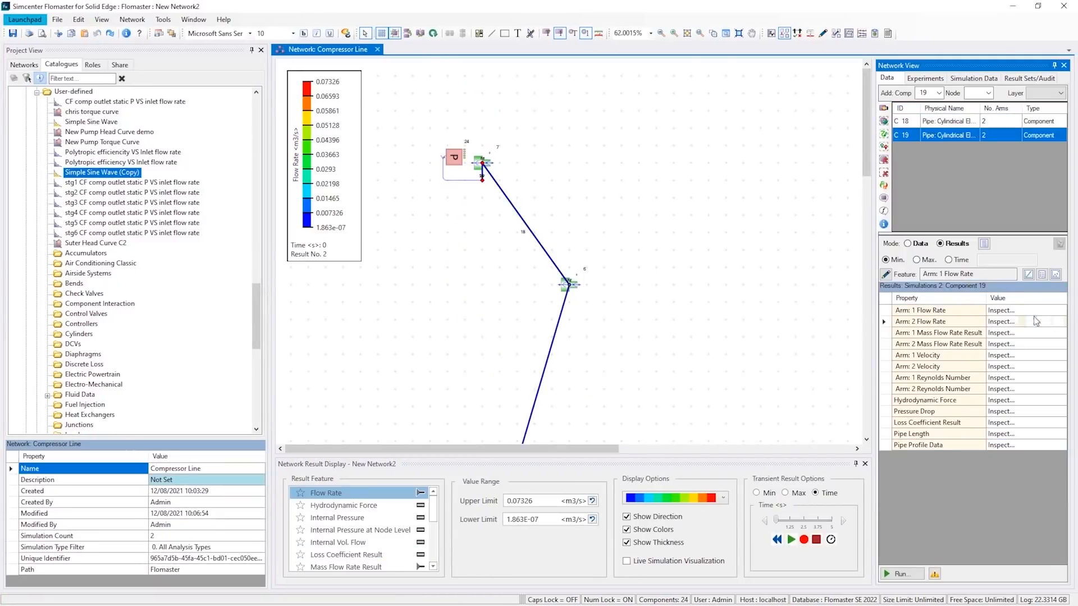
left_click(1000, 321)
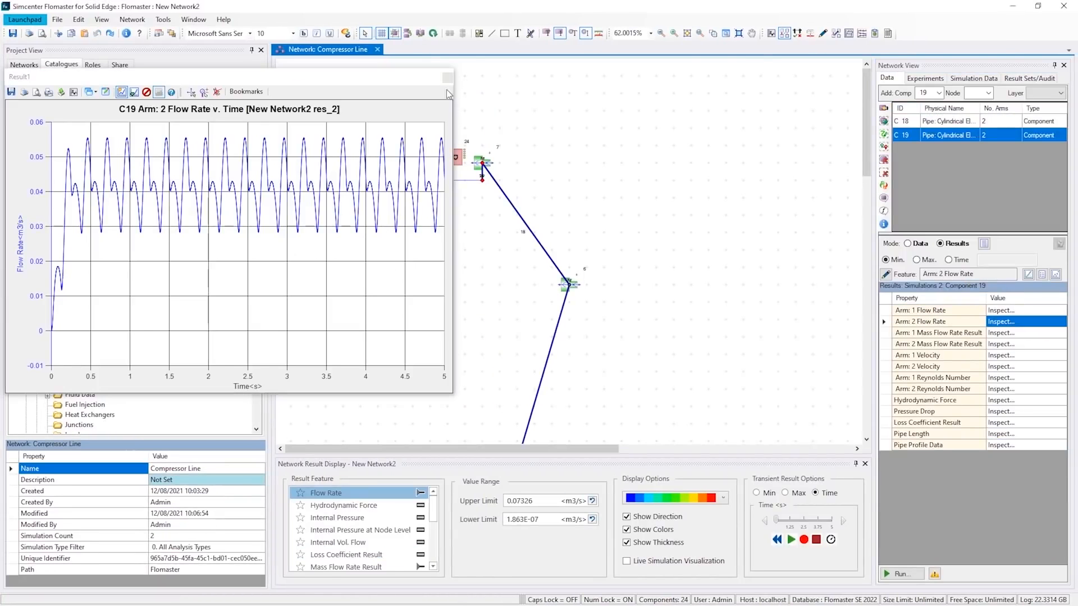
left_click(447, 79)
- Play the transient Flow Rate animation over the lower part of the network around both sine-wave sources
left_click_drag(866, 138, 816, 408)
scroll(705, 400, "down", 1)
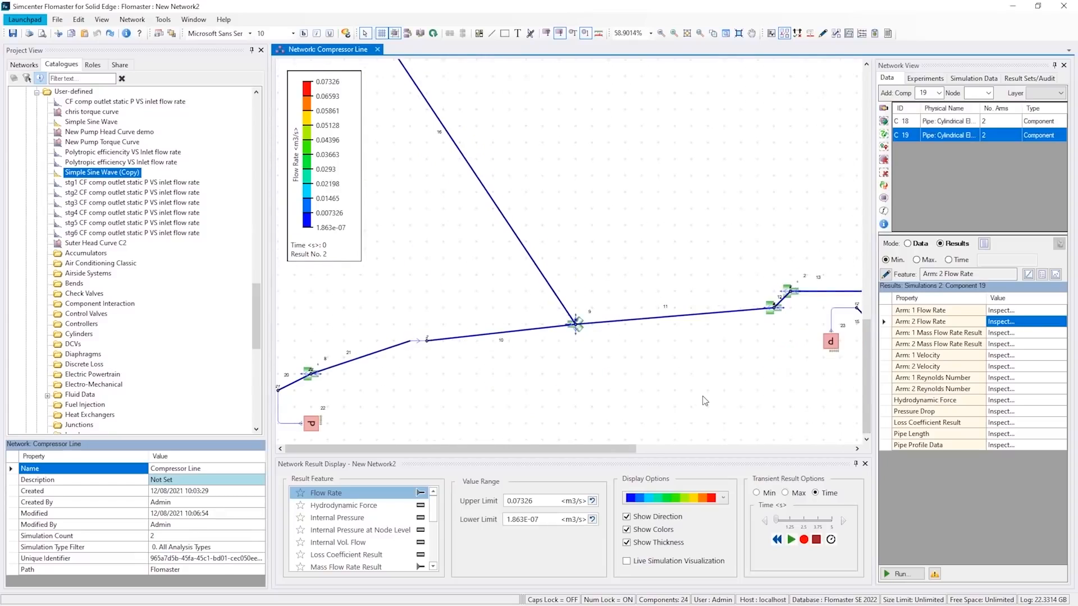
scroll(705, 401, "down", 1)
left_click(791, 540)
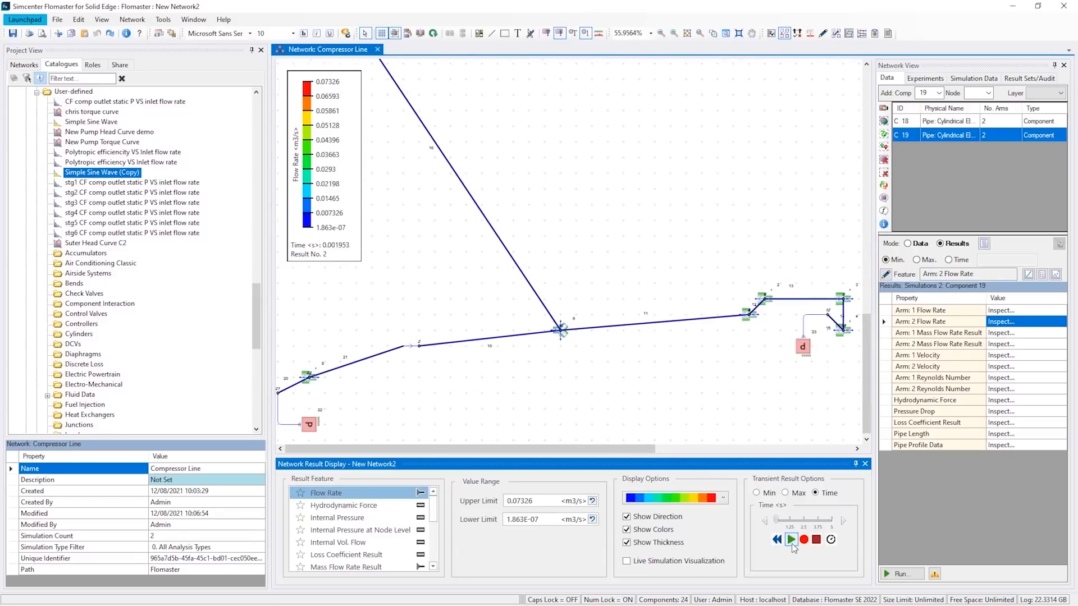